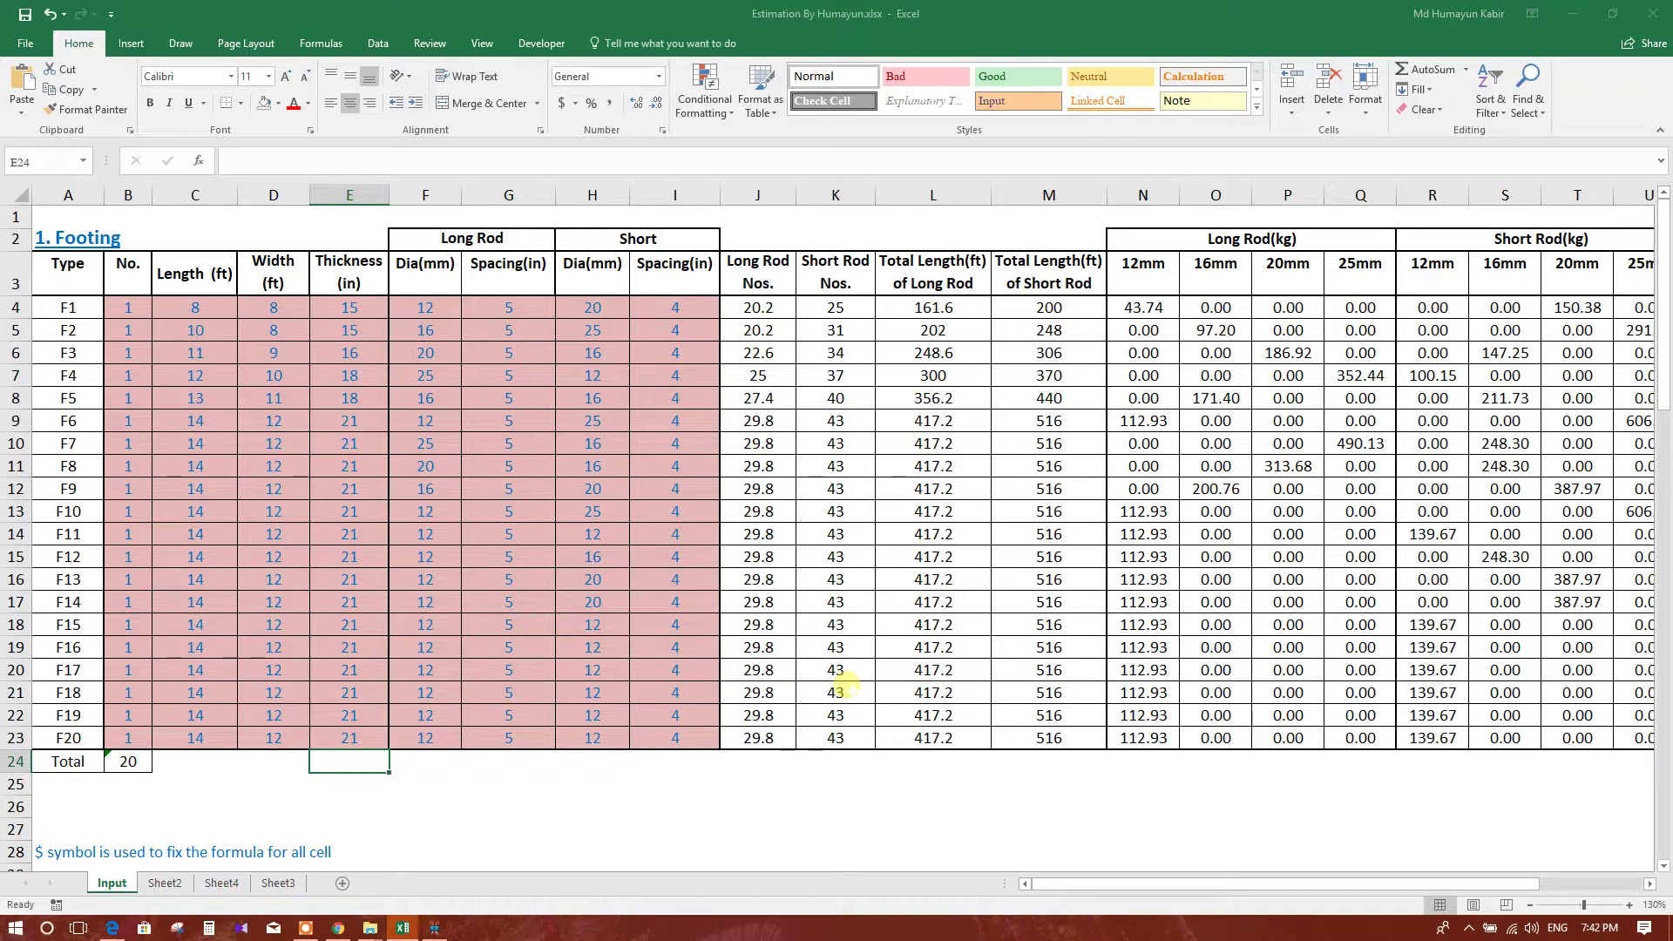
# Step: Insert a blank column J before the Long Rod Nos. column
pyautogui.click(758, 194)
pyautogui.rightClick(767, 195)
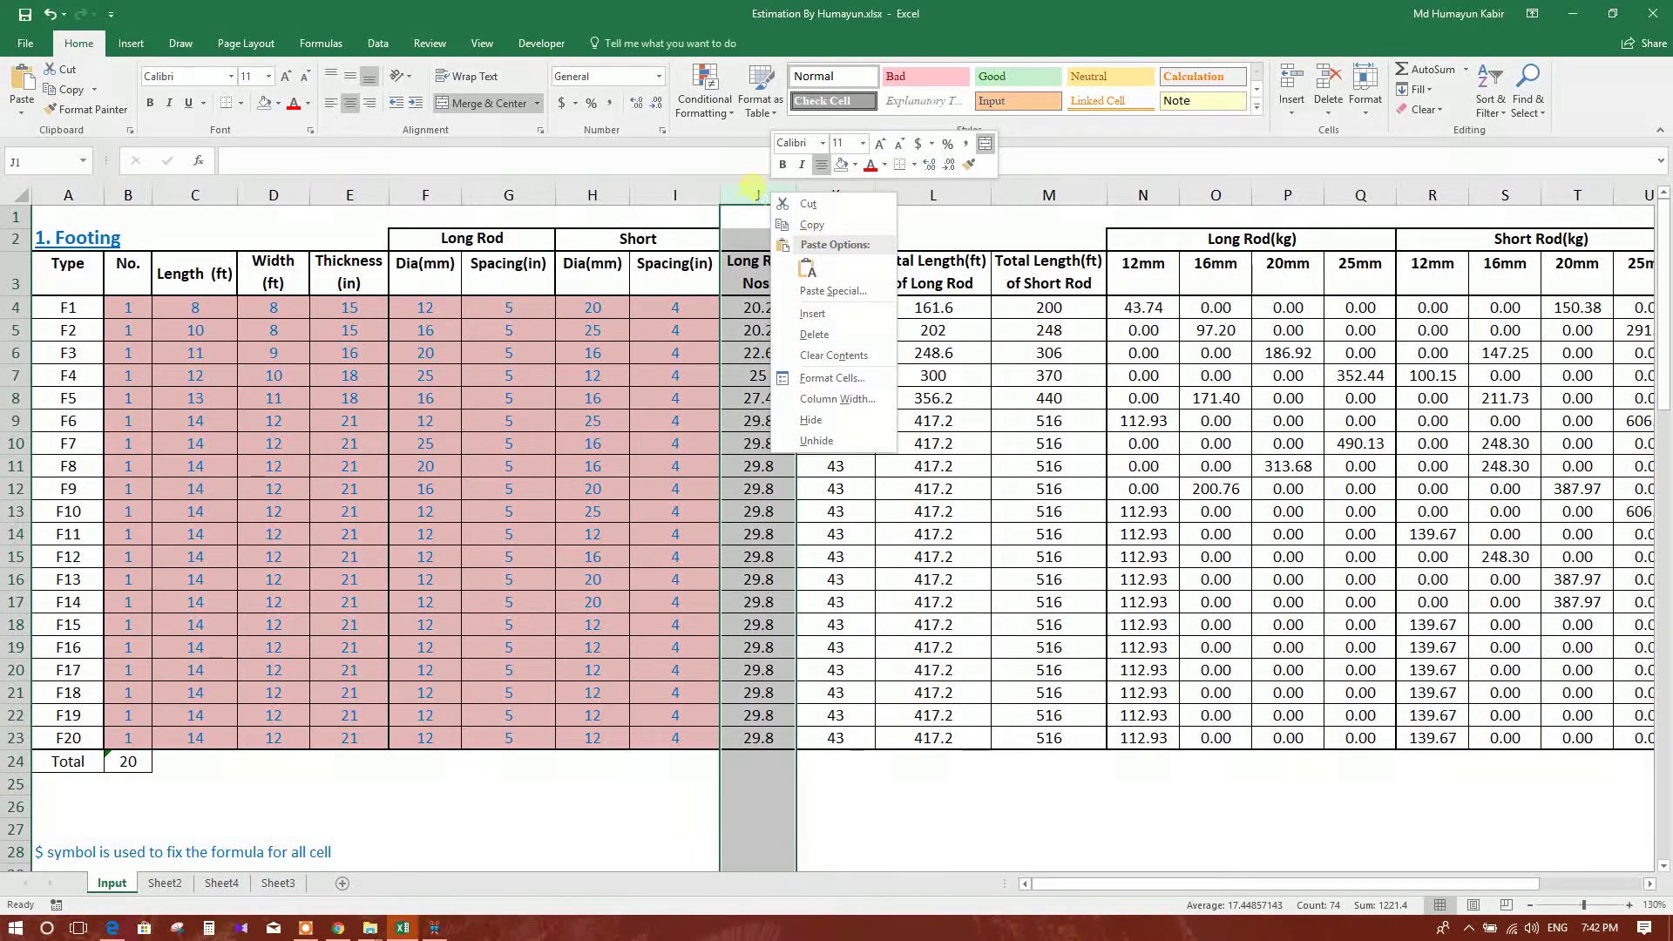
pyautogui.click(812, 225)
pyautogui.rightClick(754, 187)
pyautogui.click(796, 308)
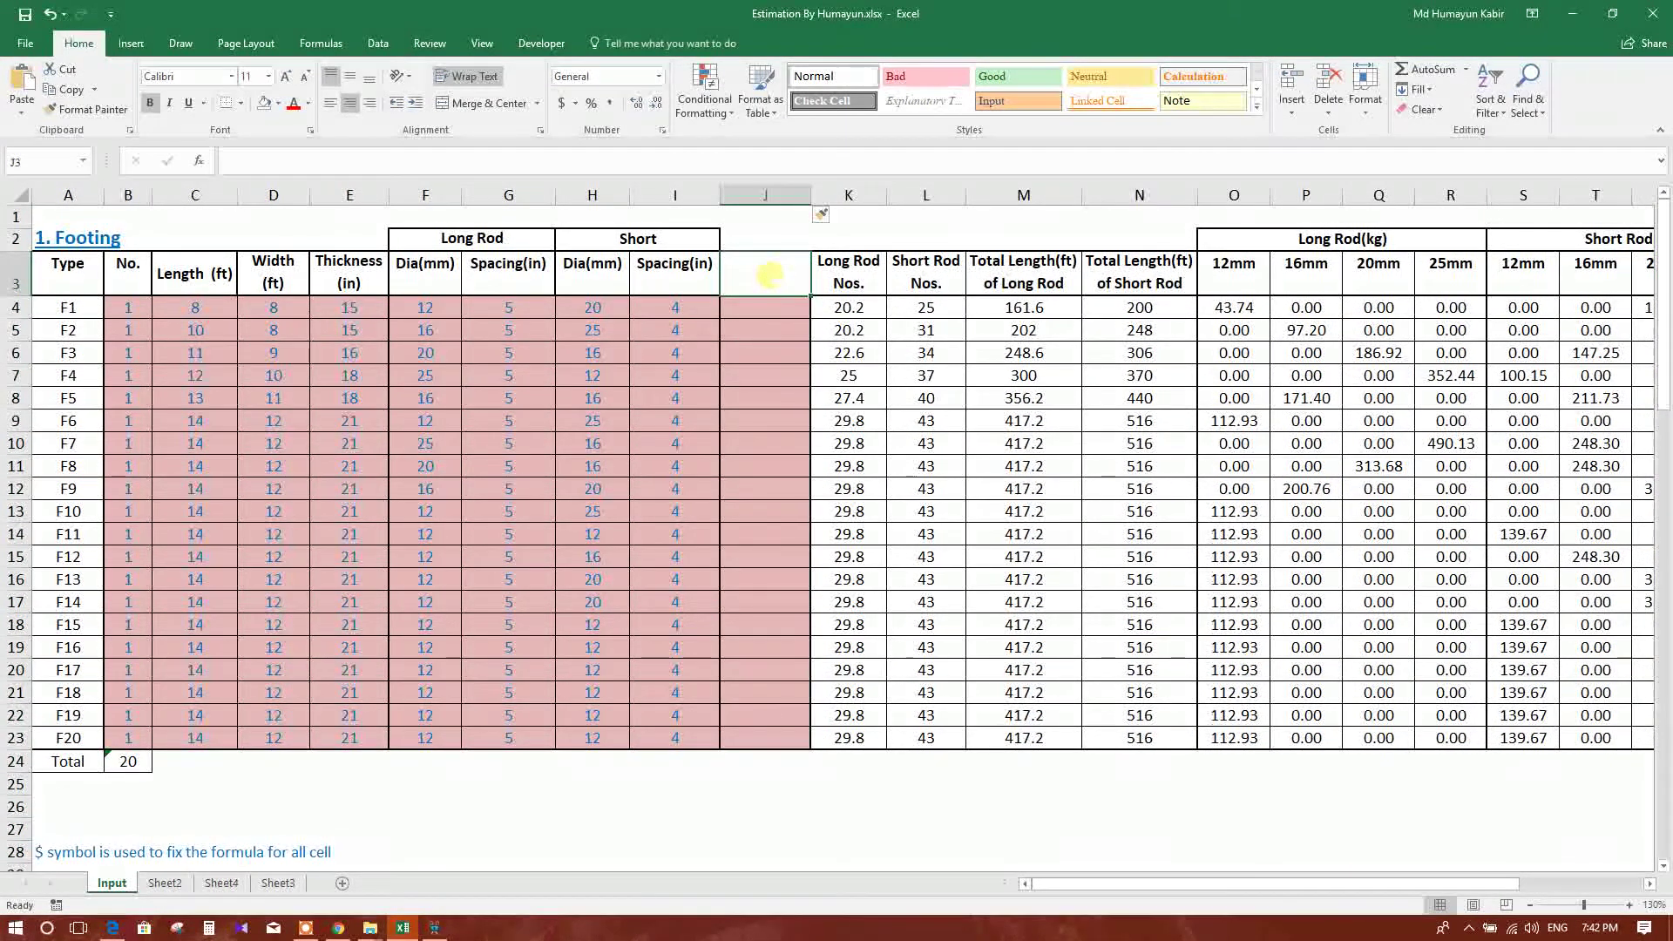
pyautogui.write('Vlum')
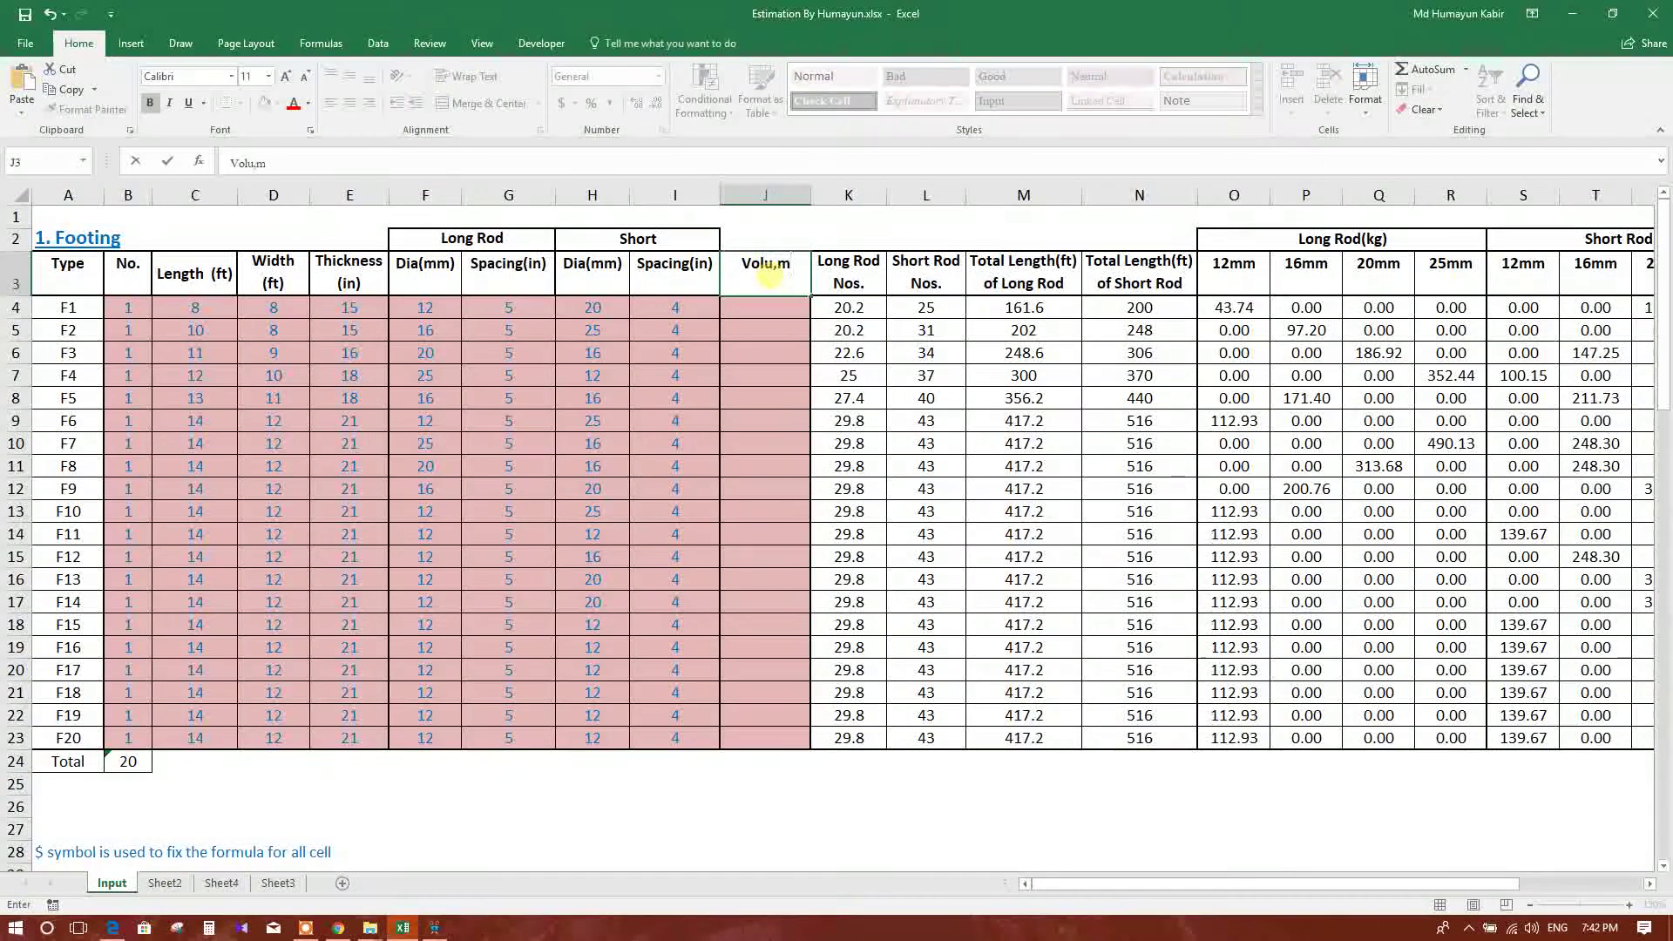
pyautogui.write('m')
pyautogui.write('of')
pyautogui.write(' Concrete')
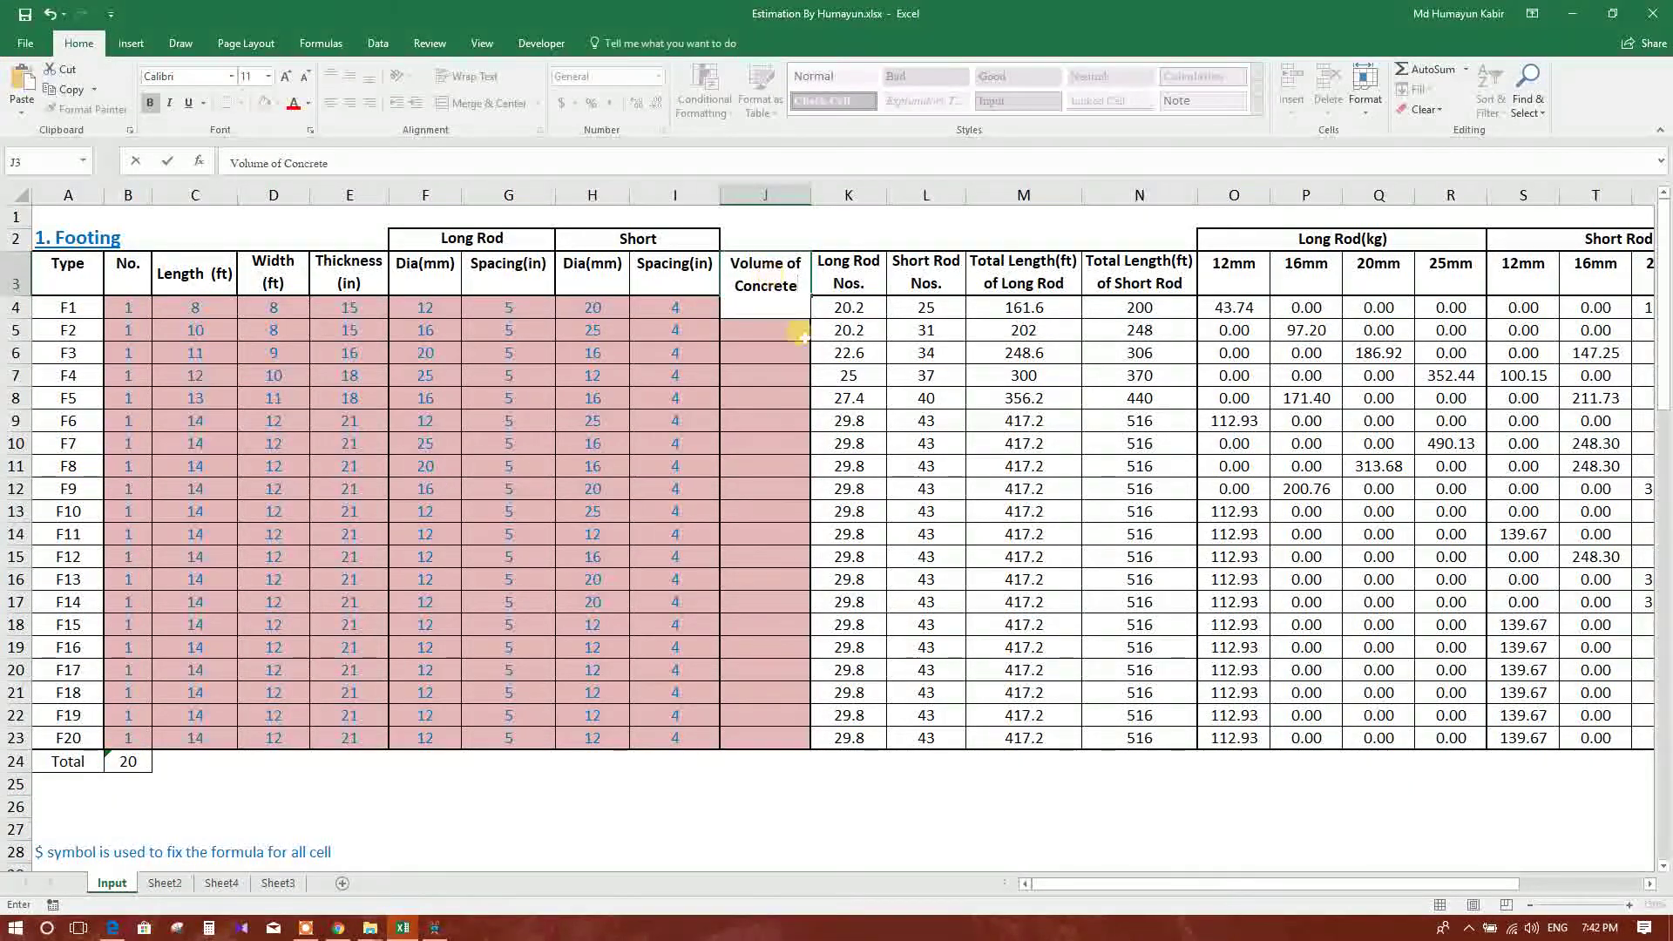
# Step: Head J3 'Volume of Concrete (cft)' and widen column J to fit it
pyautogui.press('Return')
pyautogui.click(771, 281)
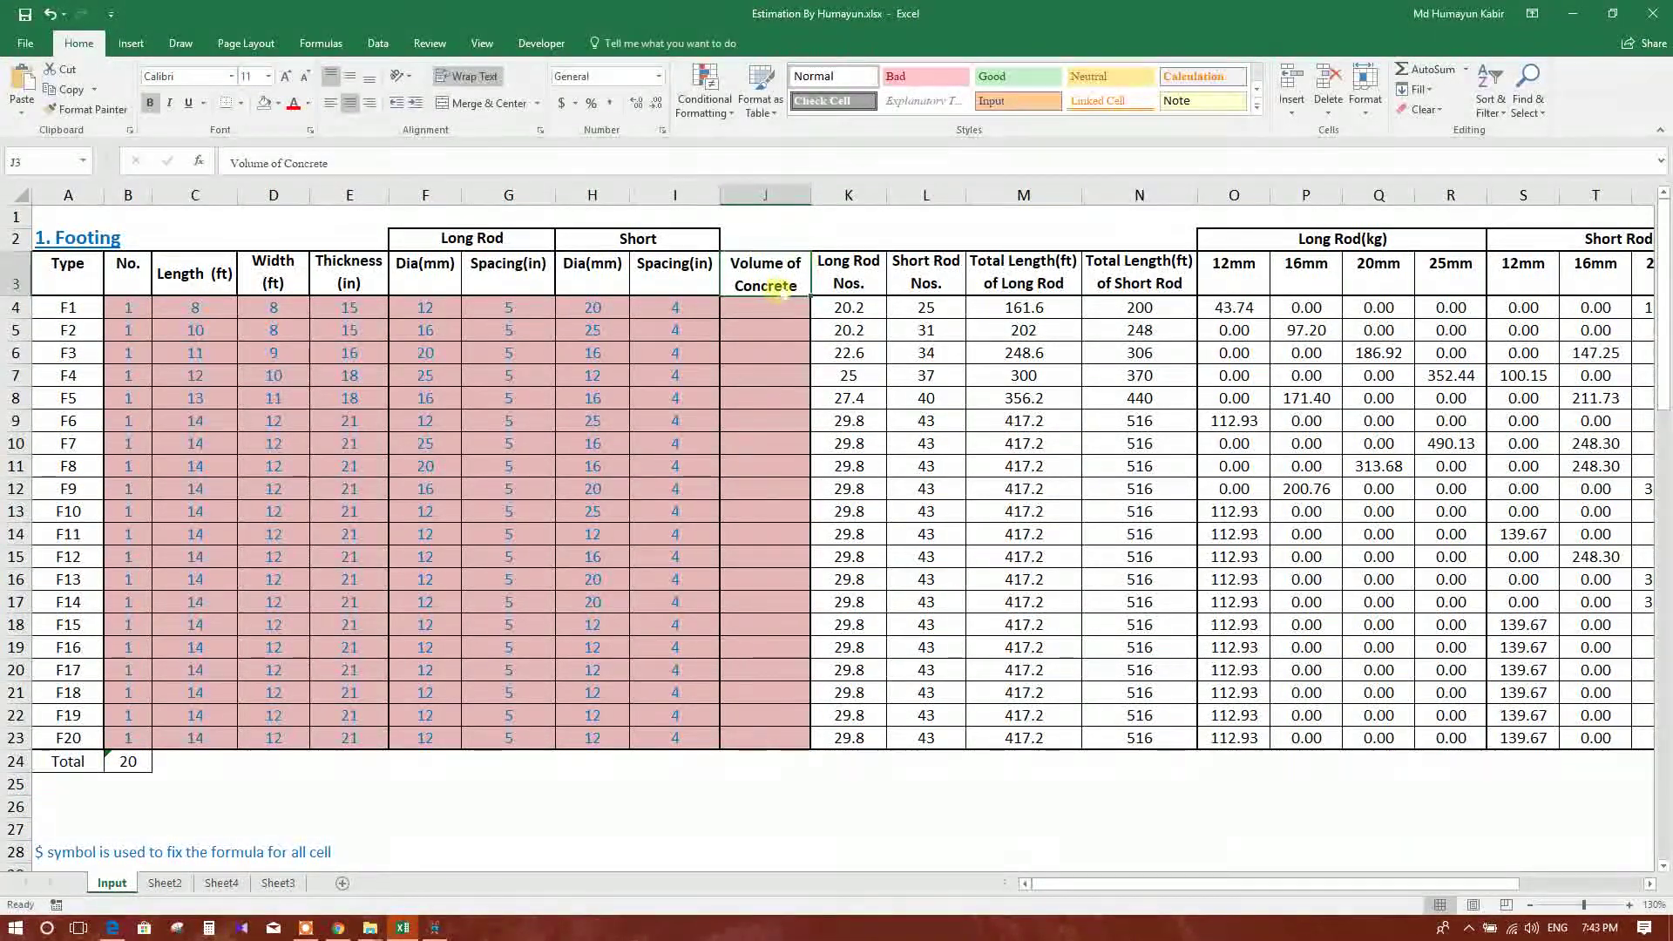
pyautogui.moveTo(810, 195); pyautogui.dragTo(873, 194)
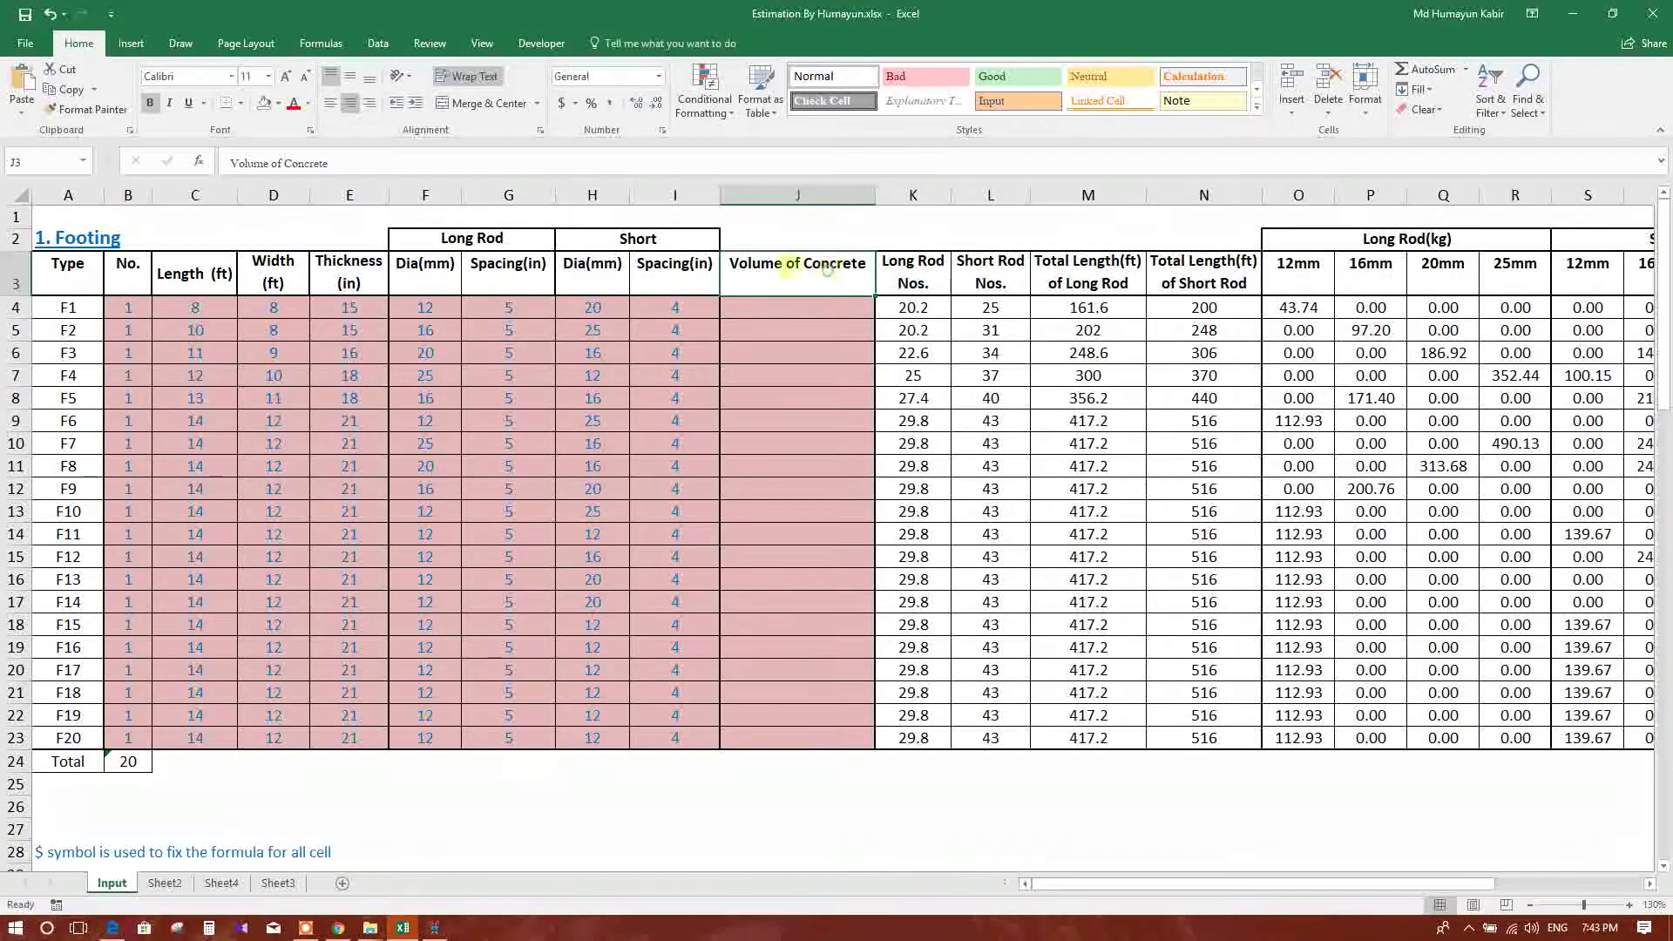
pyautogui.click(337, 163)
pyautogui.write('9')
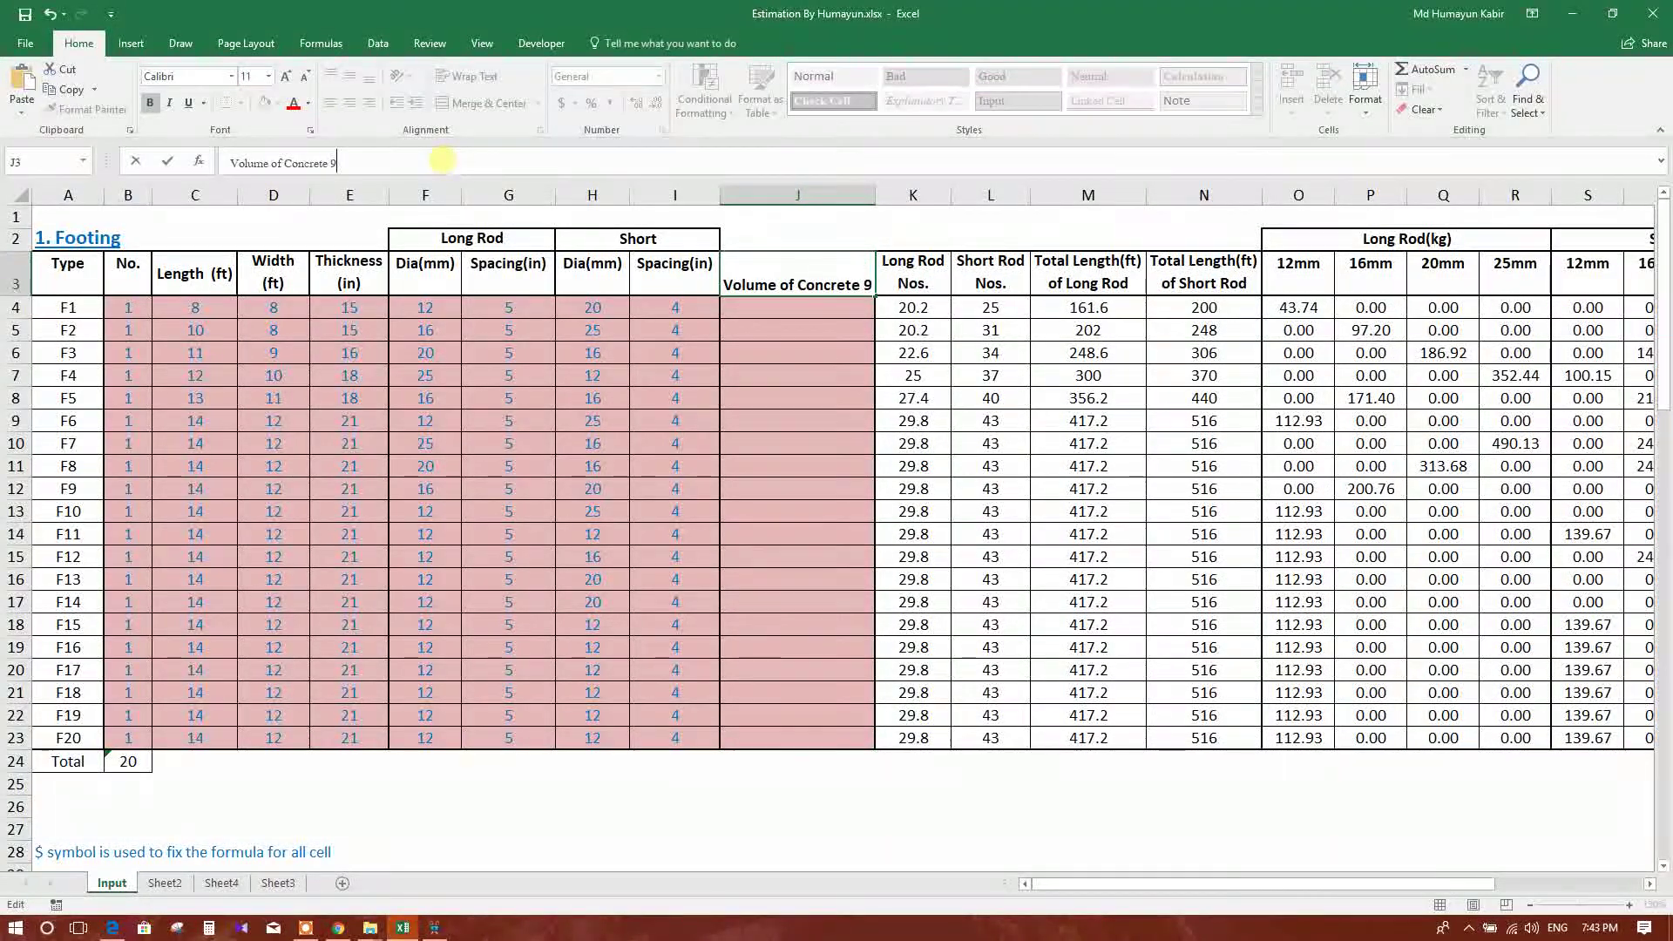
pyautogui.write('cft)')
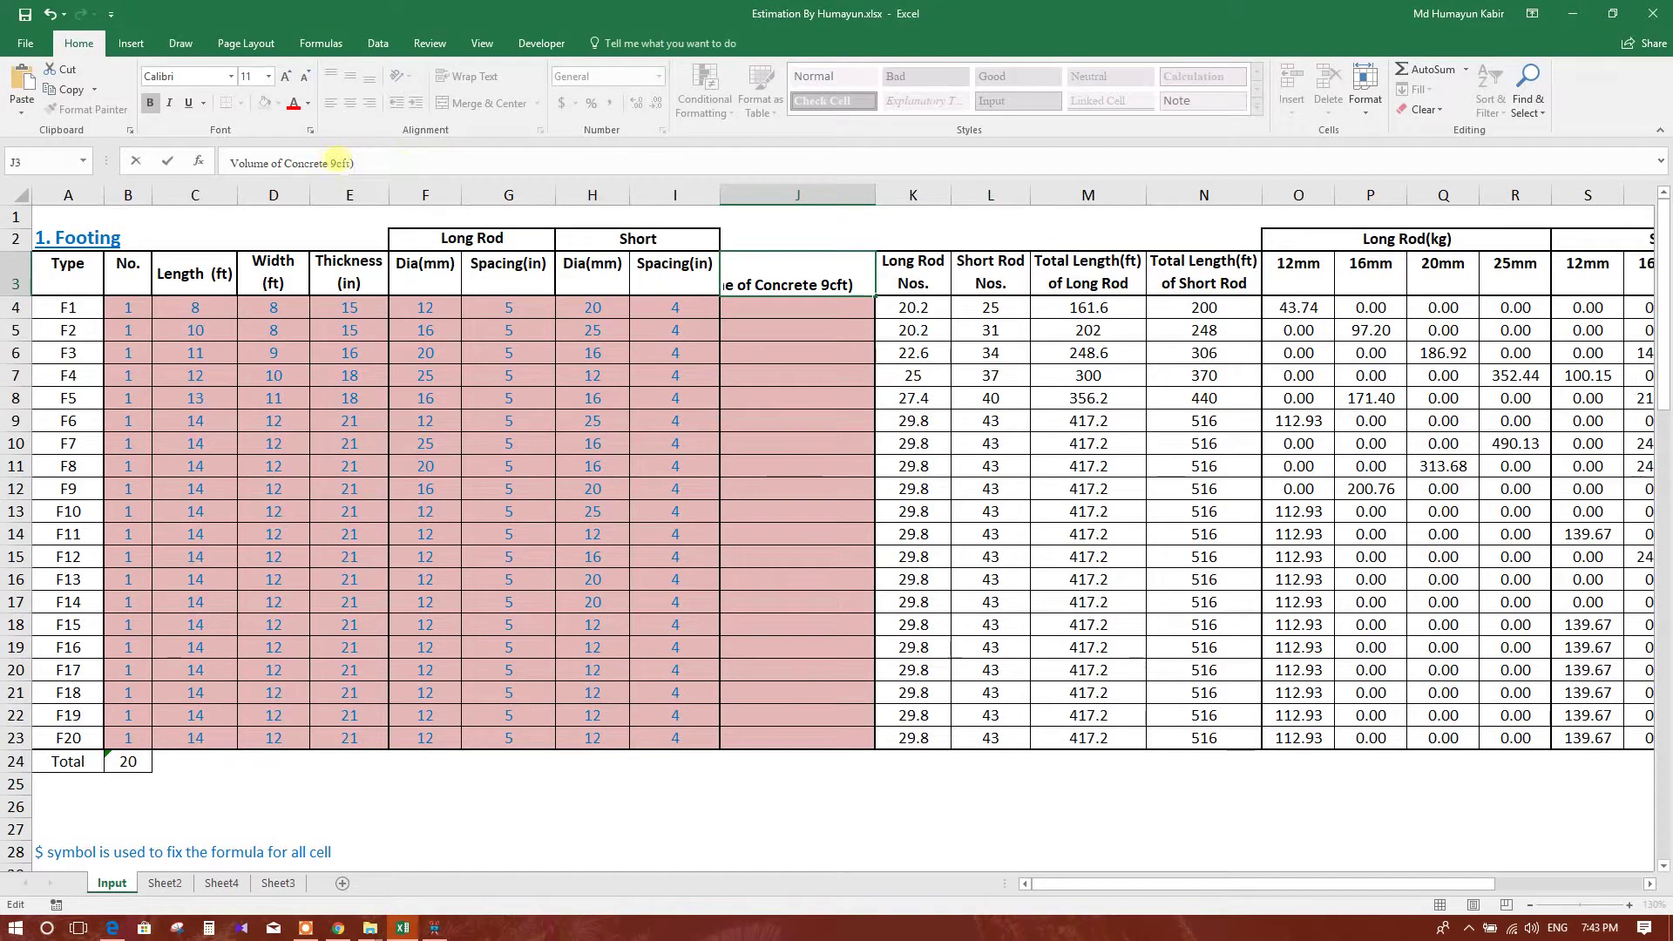
pyautogui.press('BackSpace')
pyautogui.write('(')
pyautogui.press('Return')
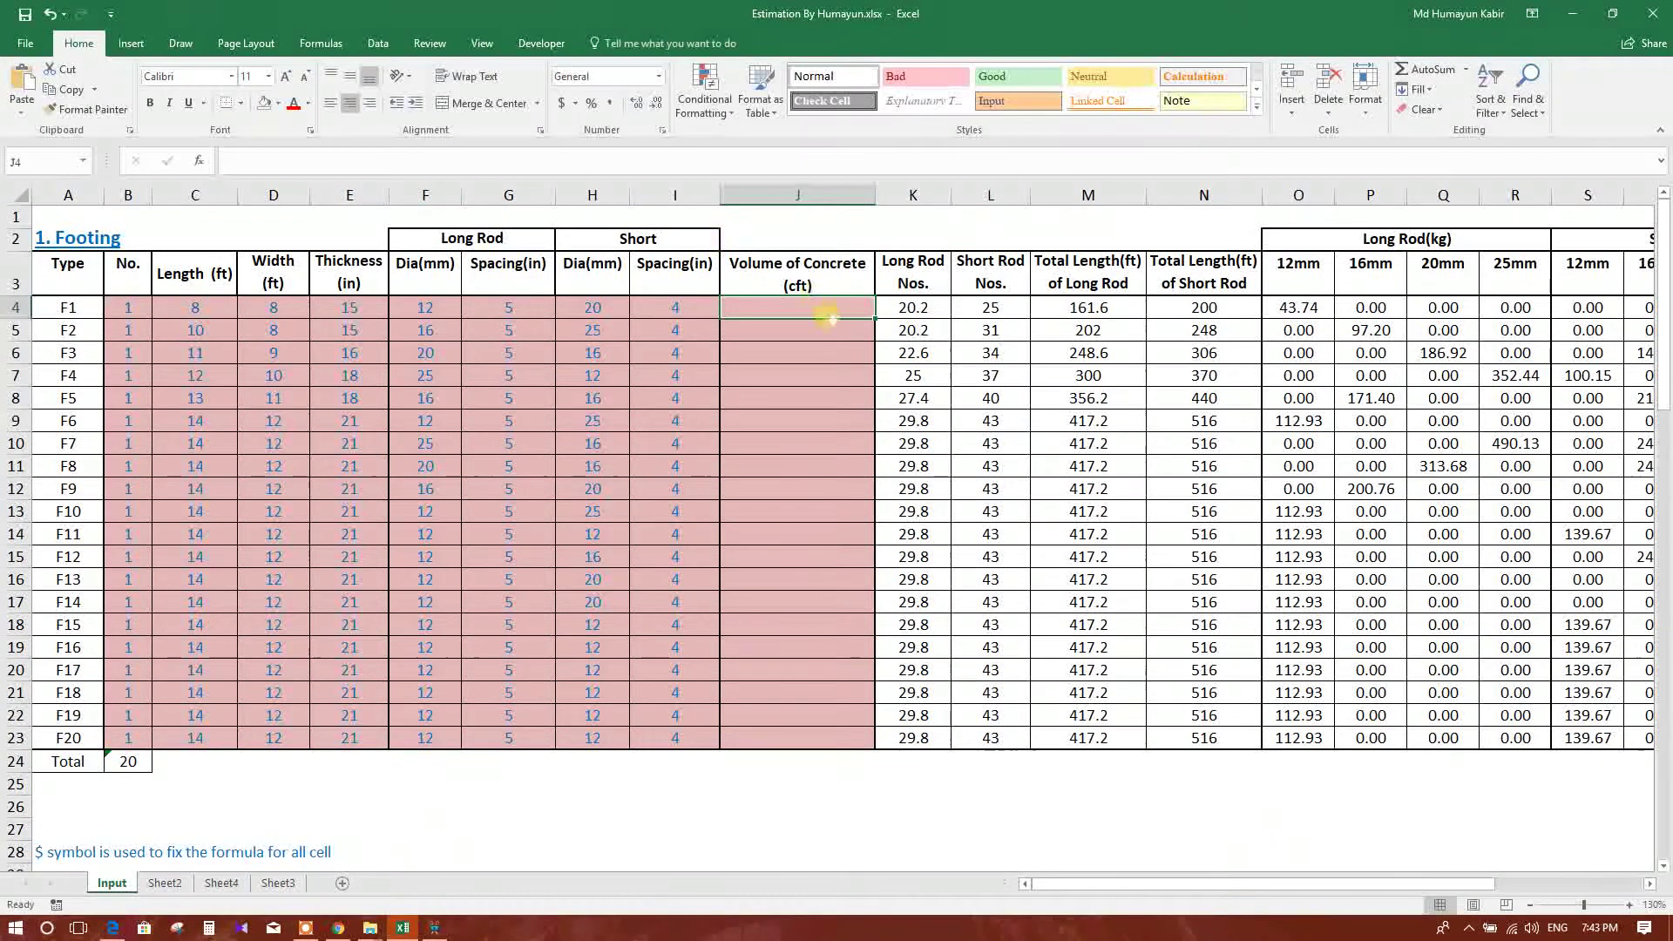
pyautogui.write('=')
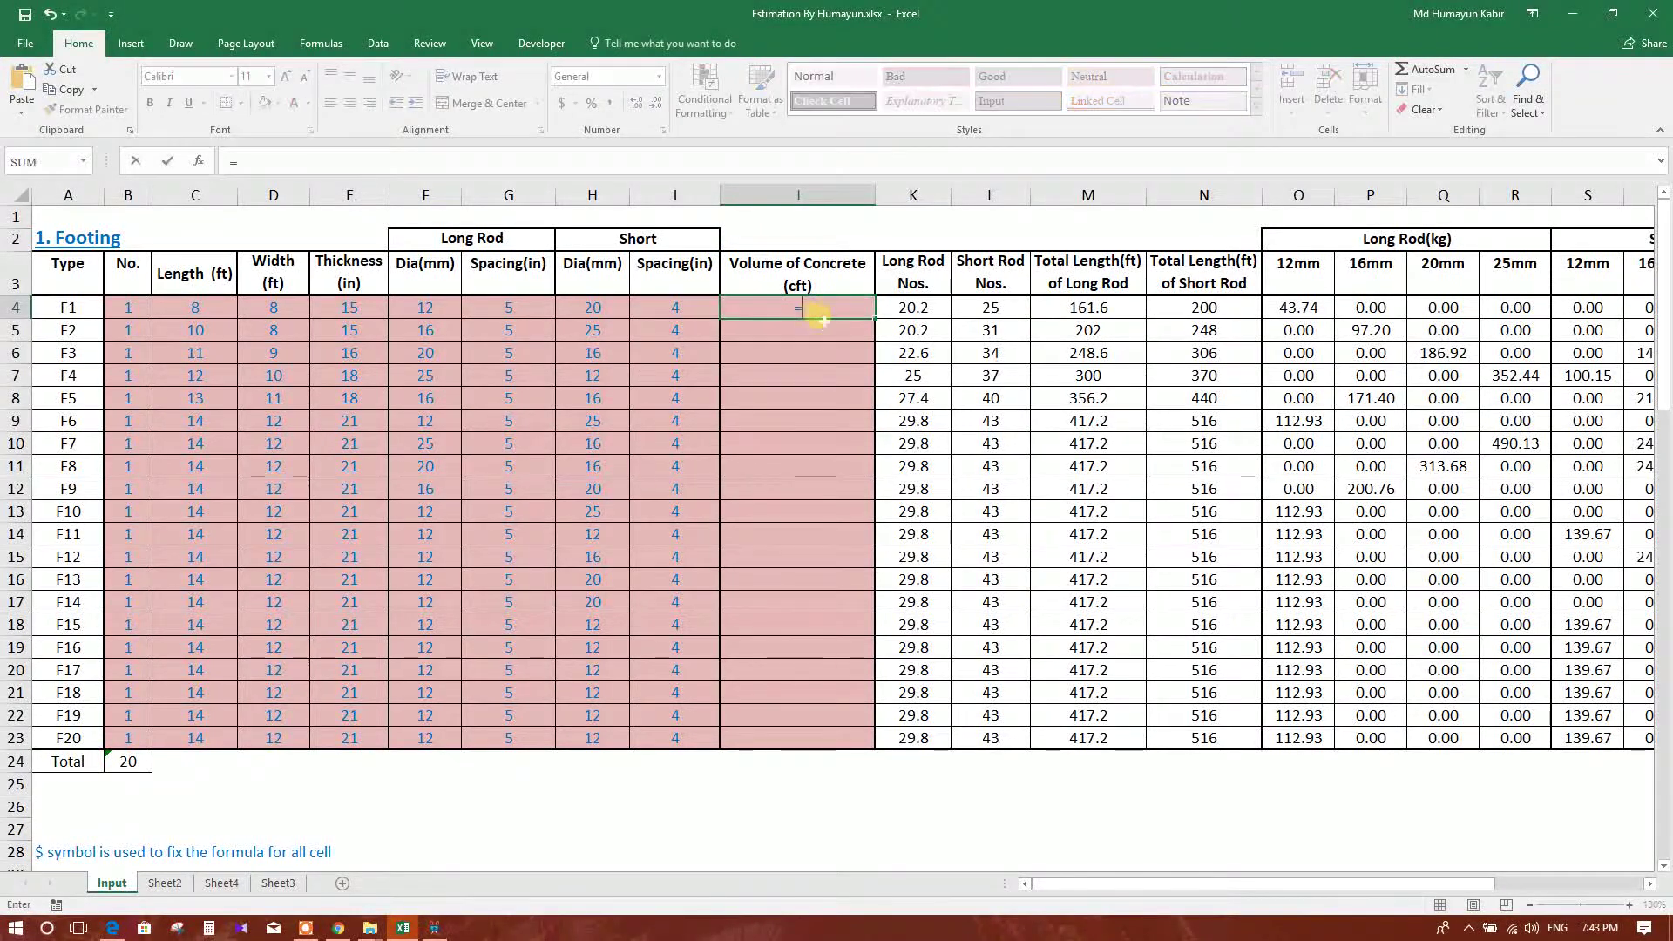
# Step: Enter =B4*C4*D4*E4/12 in J4, giving 80 cft concrete volume for F1
pyautogui.click(138, 310)
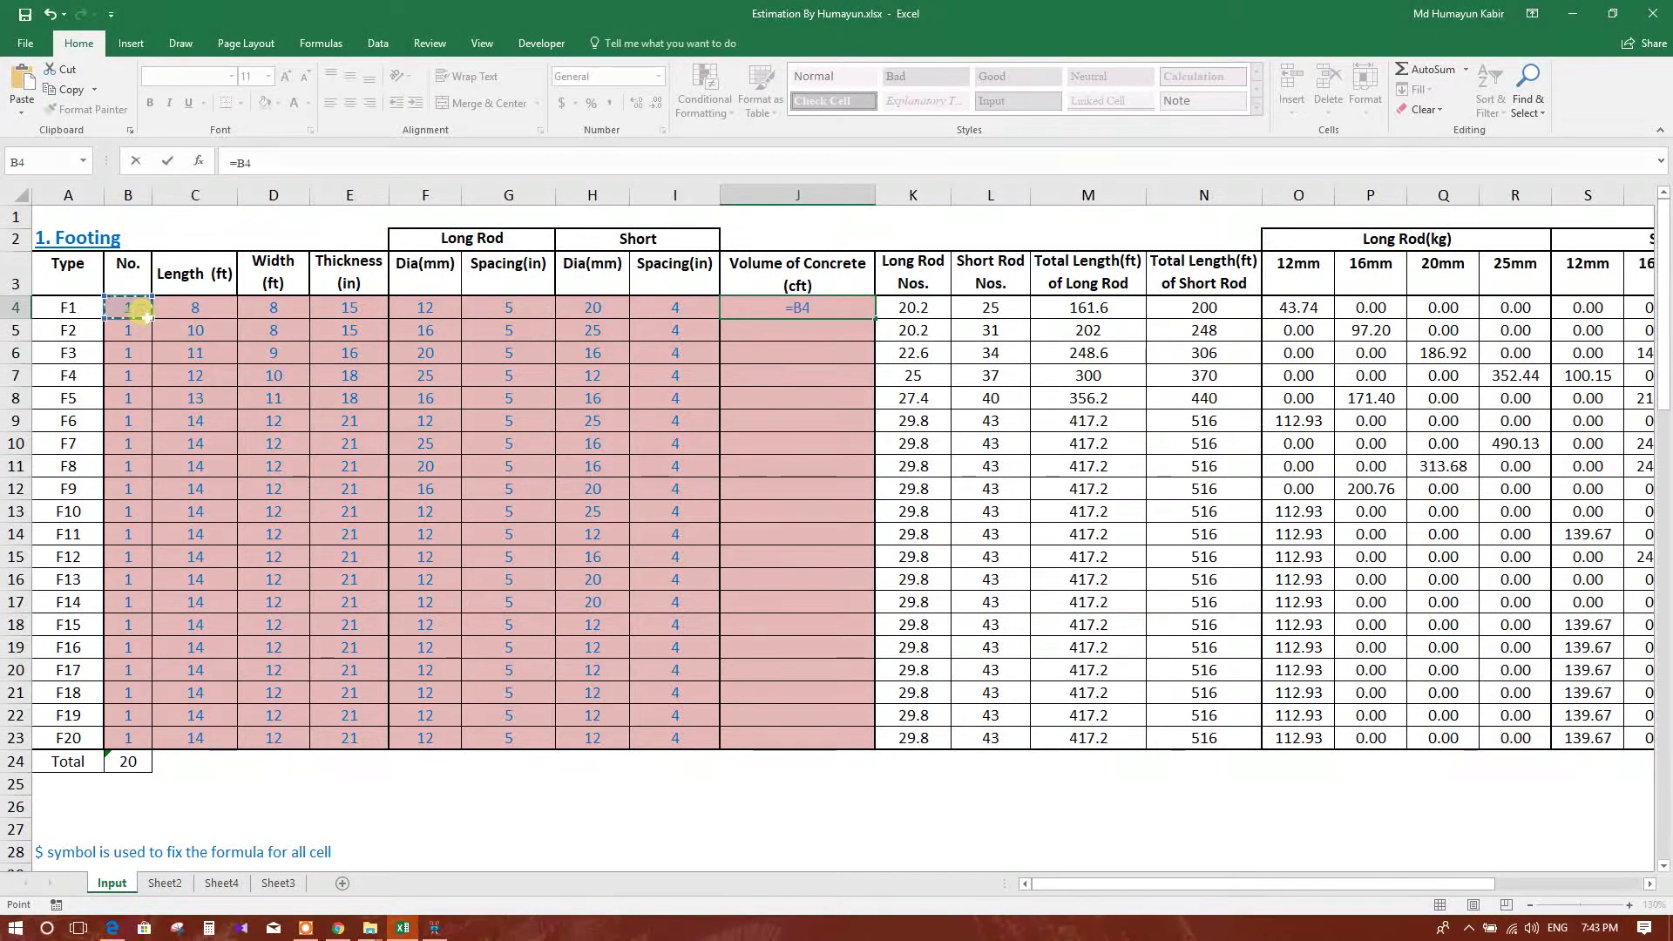
pyautogui.write('*C4')
pyautogui.click(194, 309)
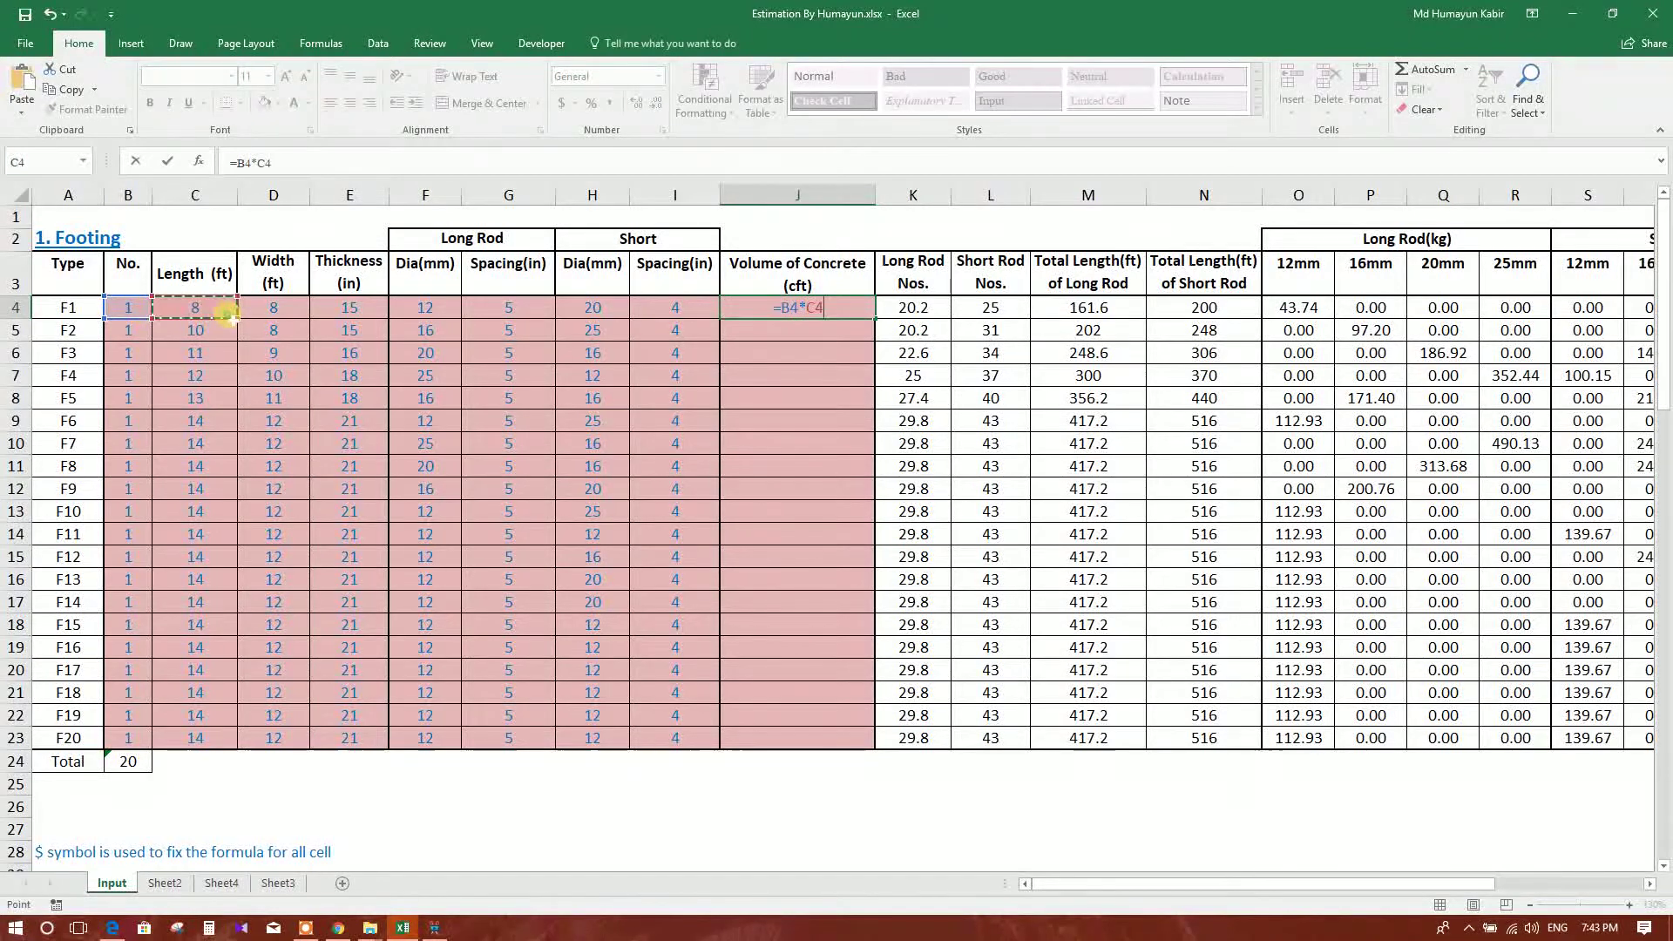
pyautogui.write('*')
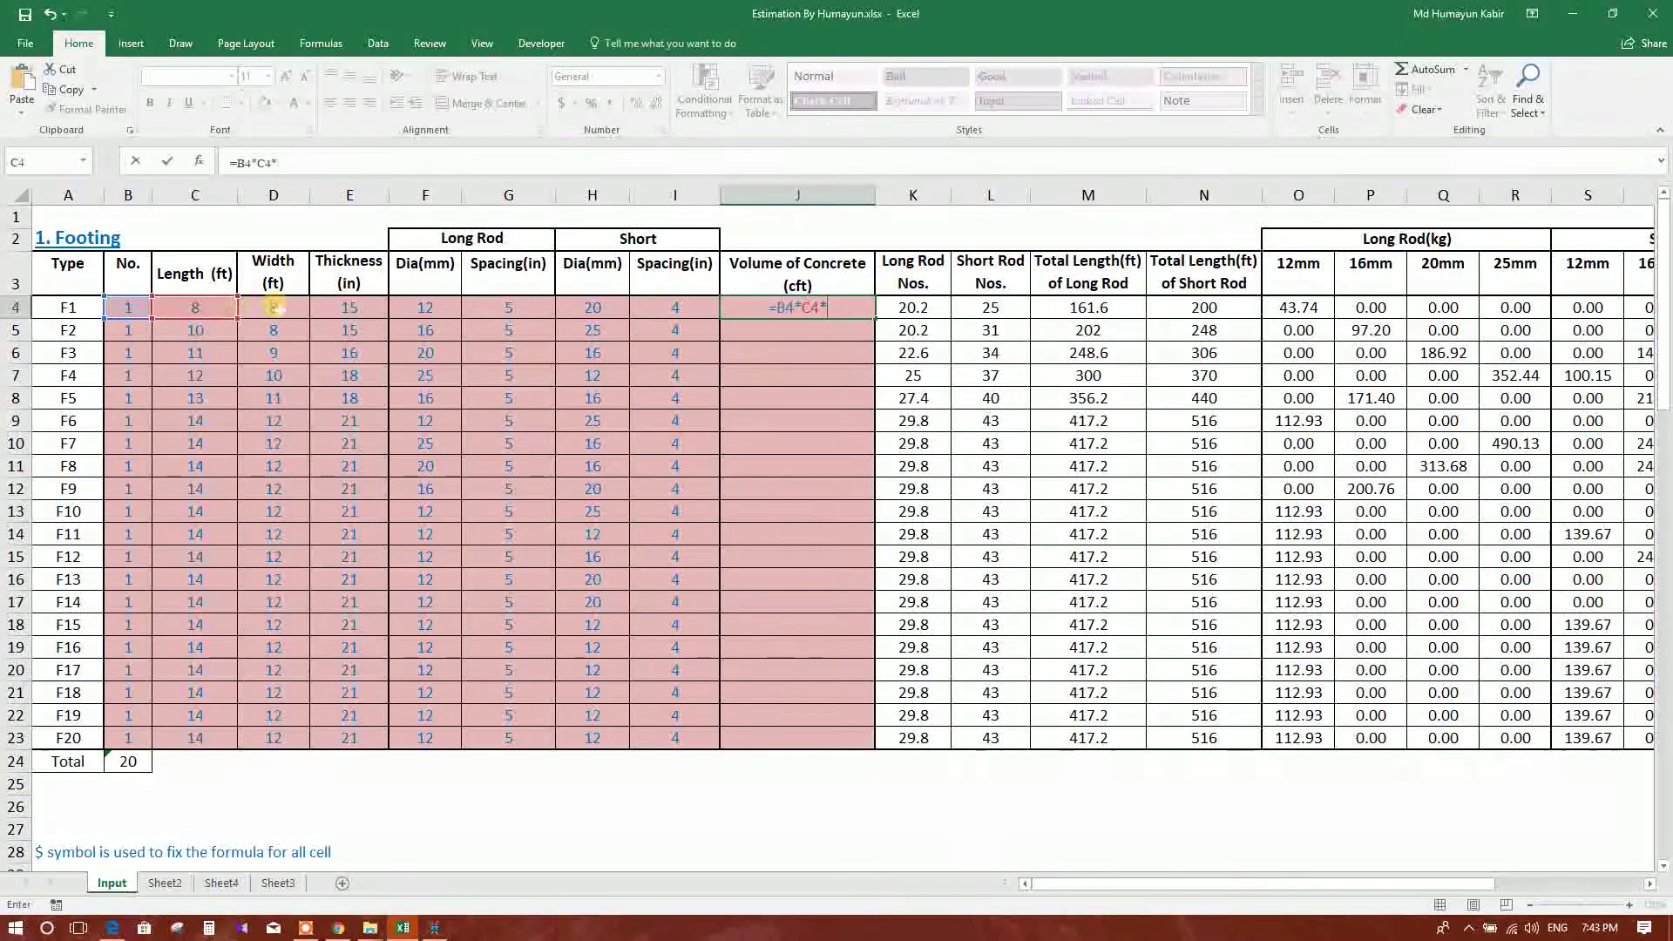
pyautogui.click(274, 309)
pyautogui.write('*')
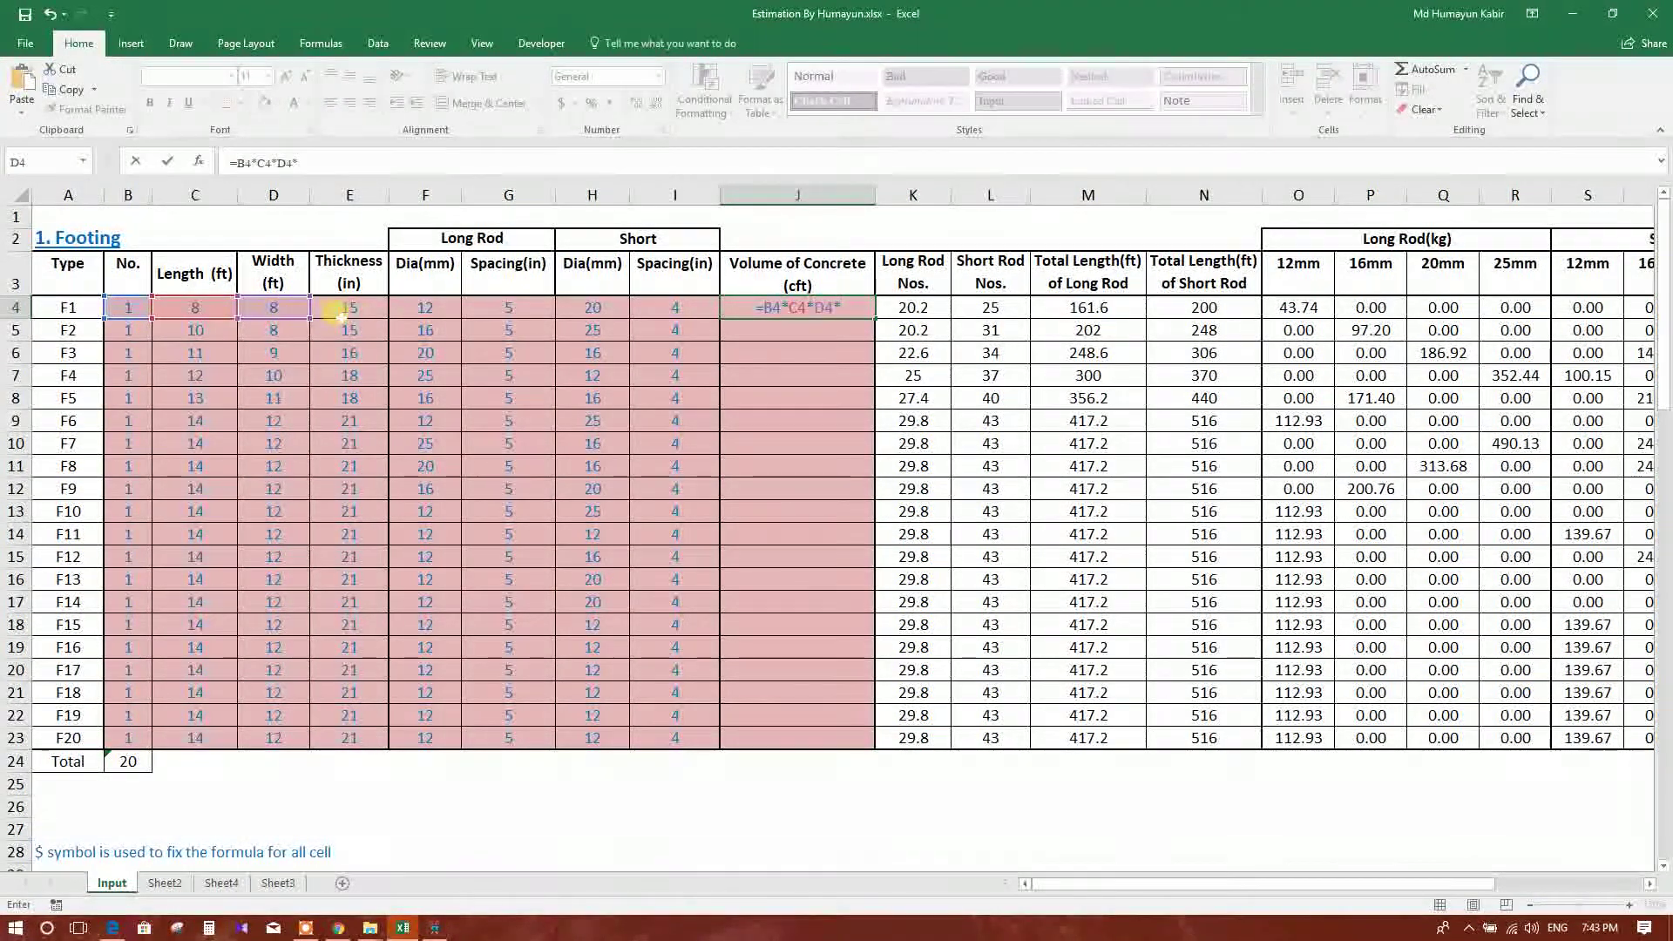
pyautogui.click(349, 308)
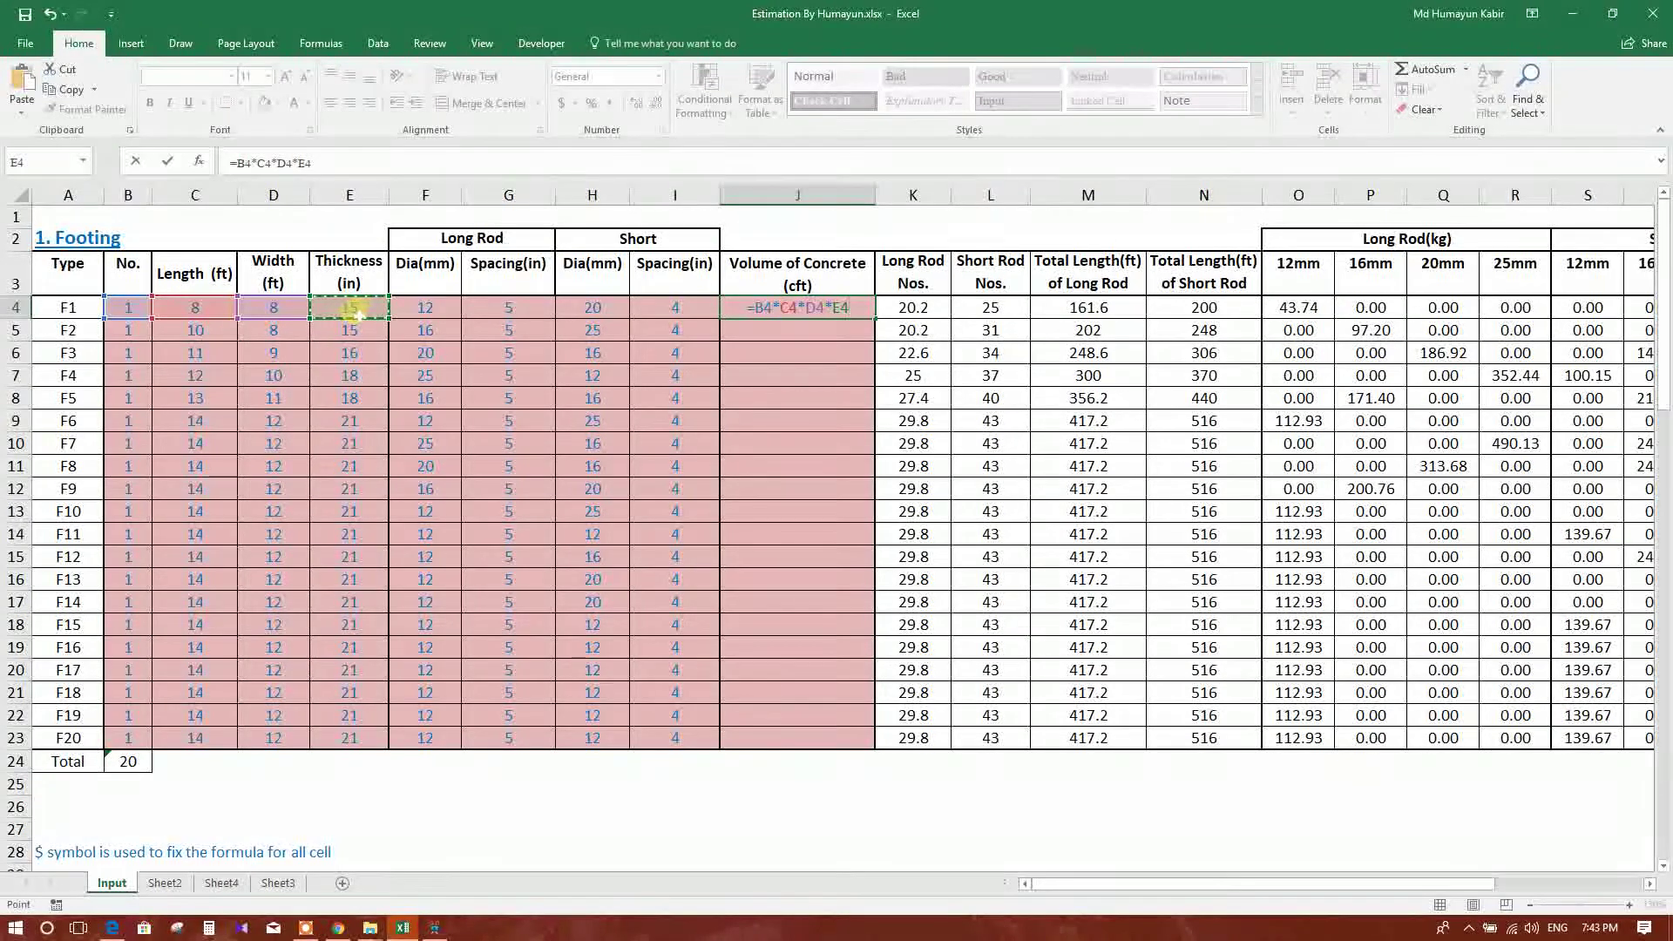
pyautogui.write('/12')
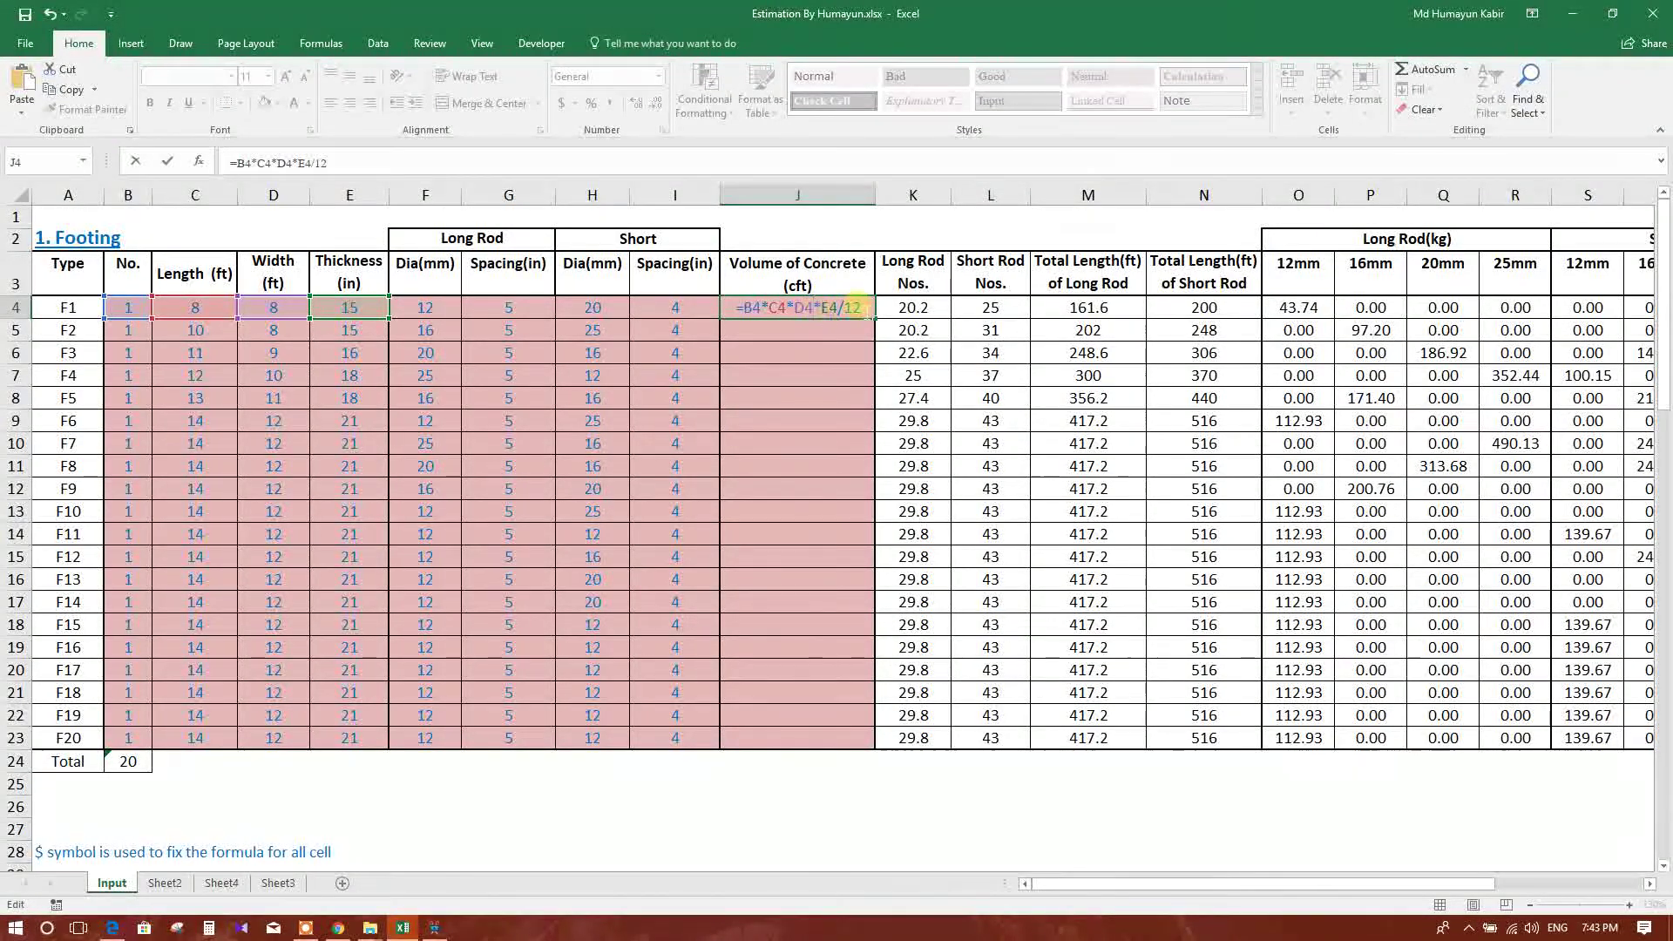
pyautogui.hotkey('ctrl', 'Return')
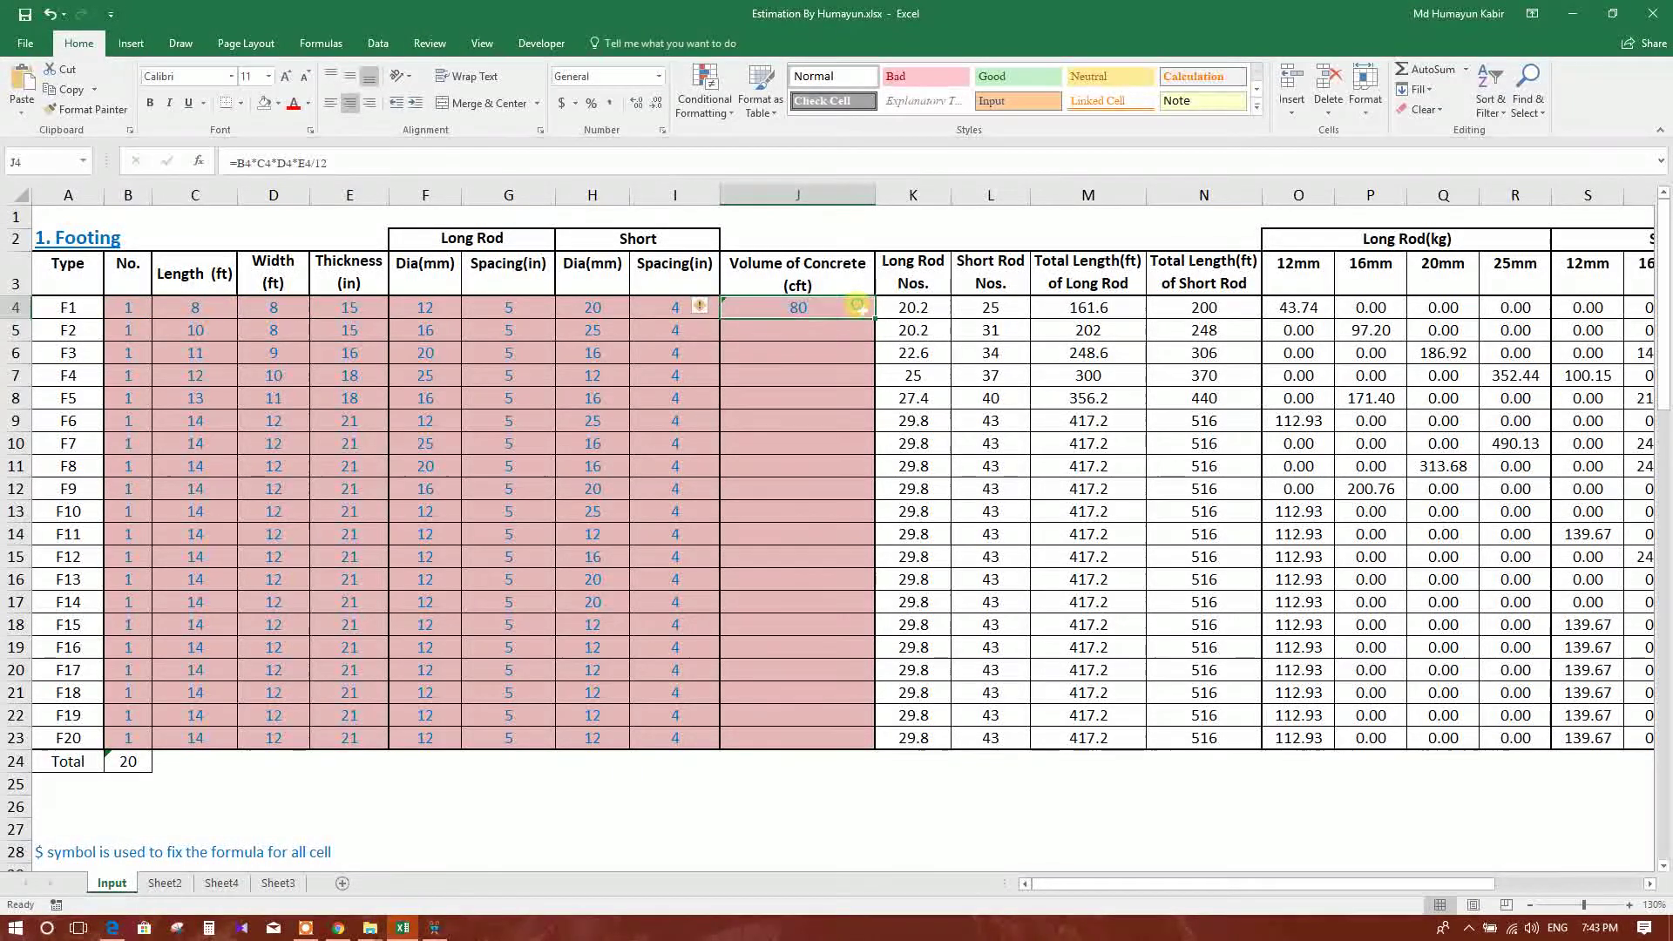
# Step: Fill the volume formula down, undo it, review J4 and copy it into J5
pyautogui.moveTo(871, 318); pyautogui.dragTo(851, 712)
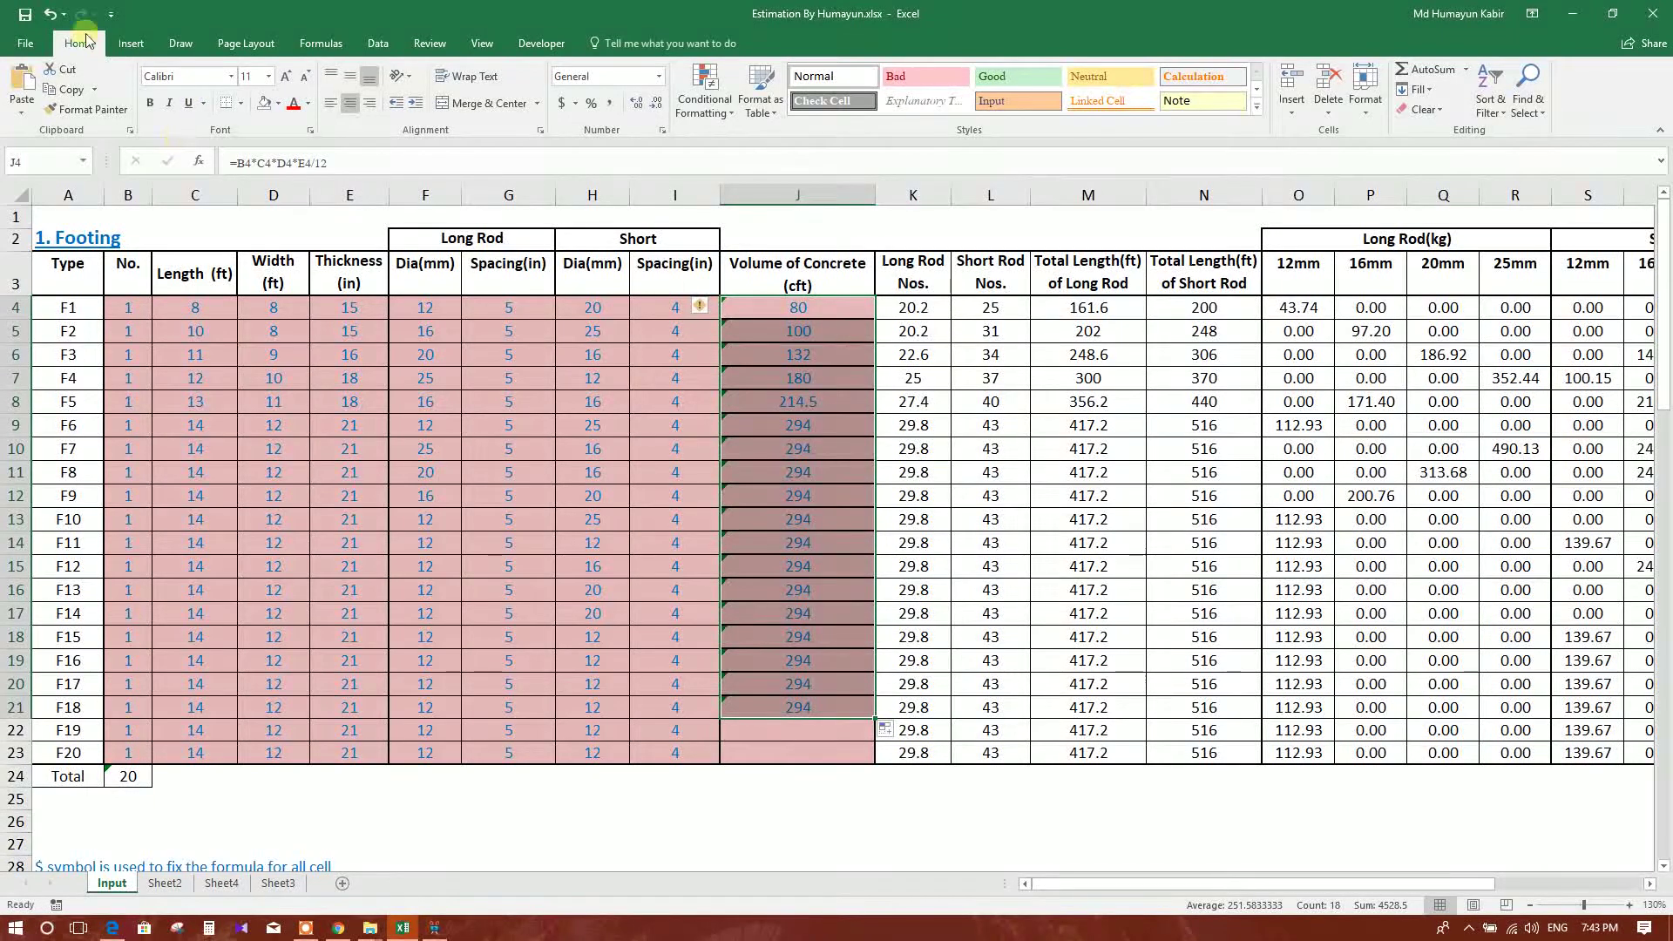
pyautogui.click(51, 15)
pyautogui.click(797, 331)
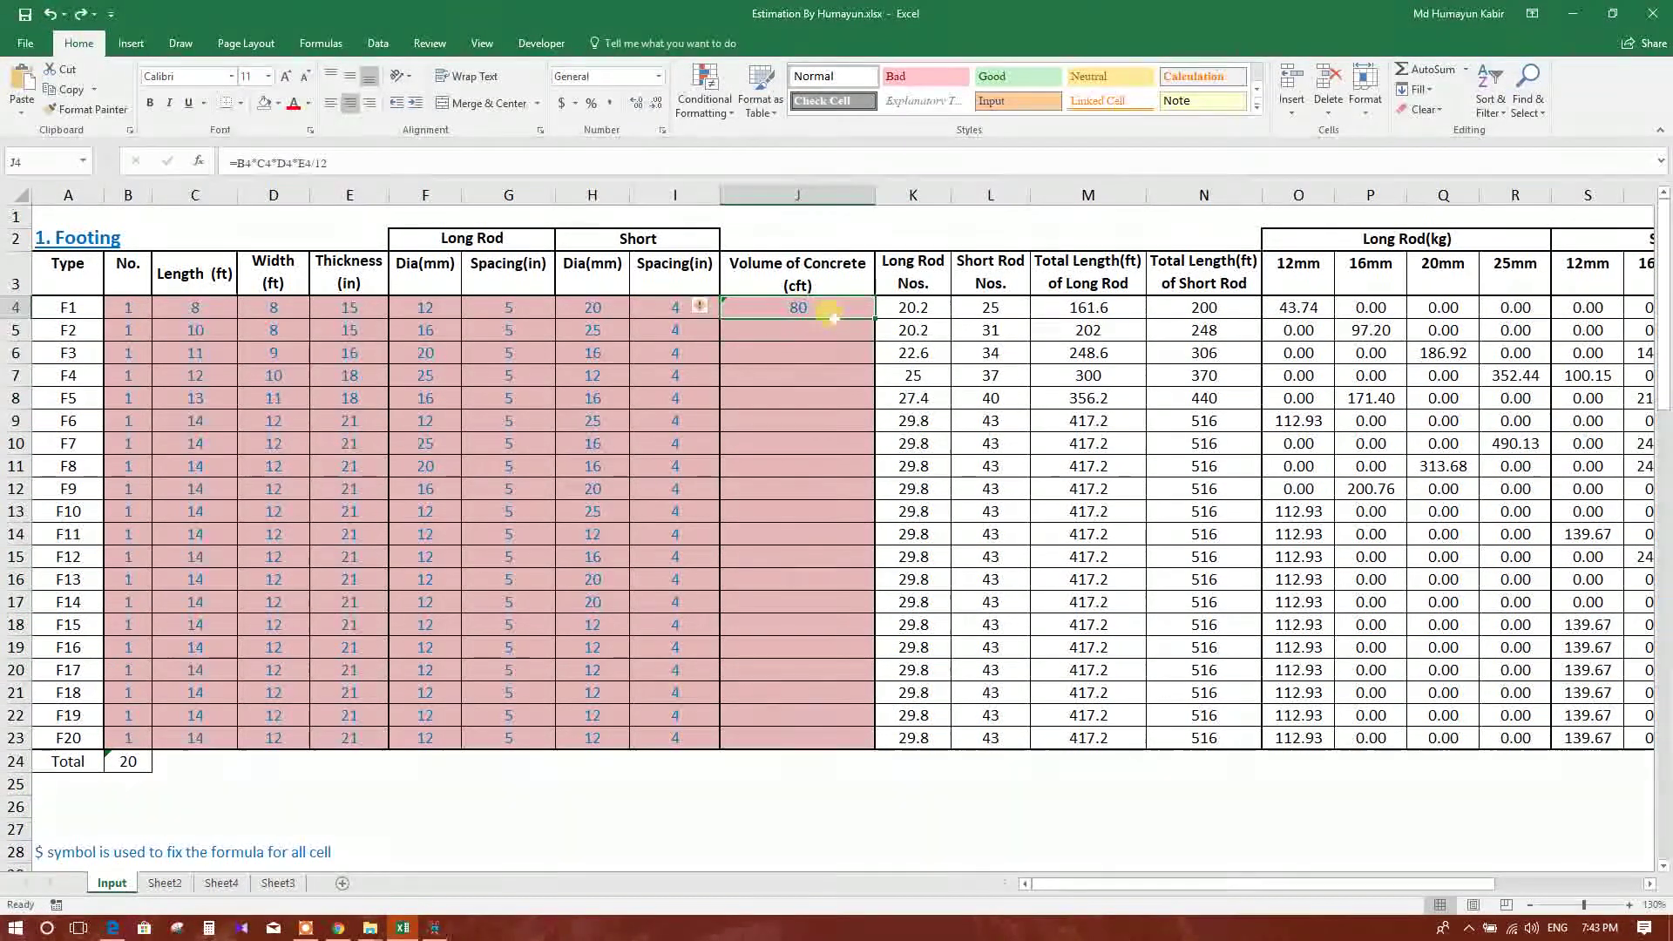
pyautogui.click(395, 160)
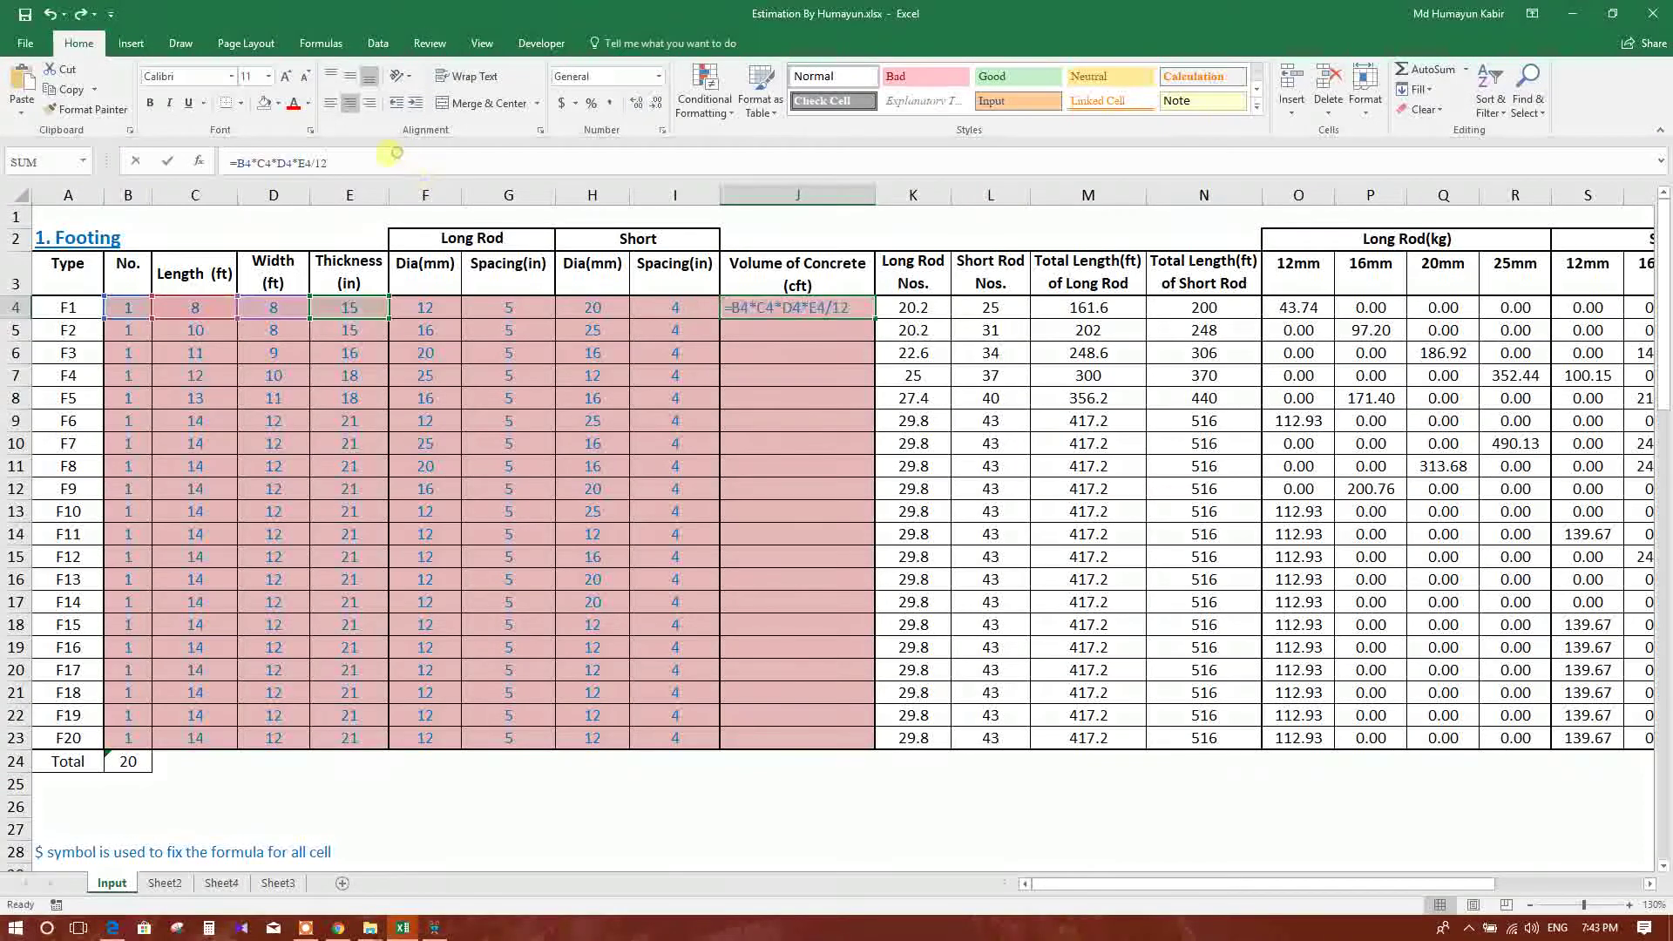
pyautogui.click(797, 354)
pyautogui.click(797, 308)
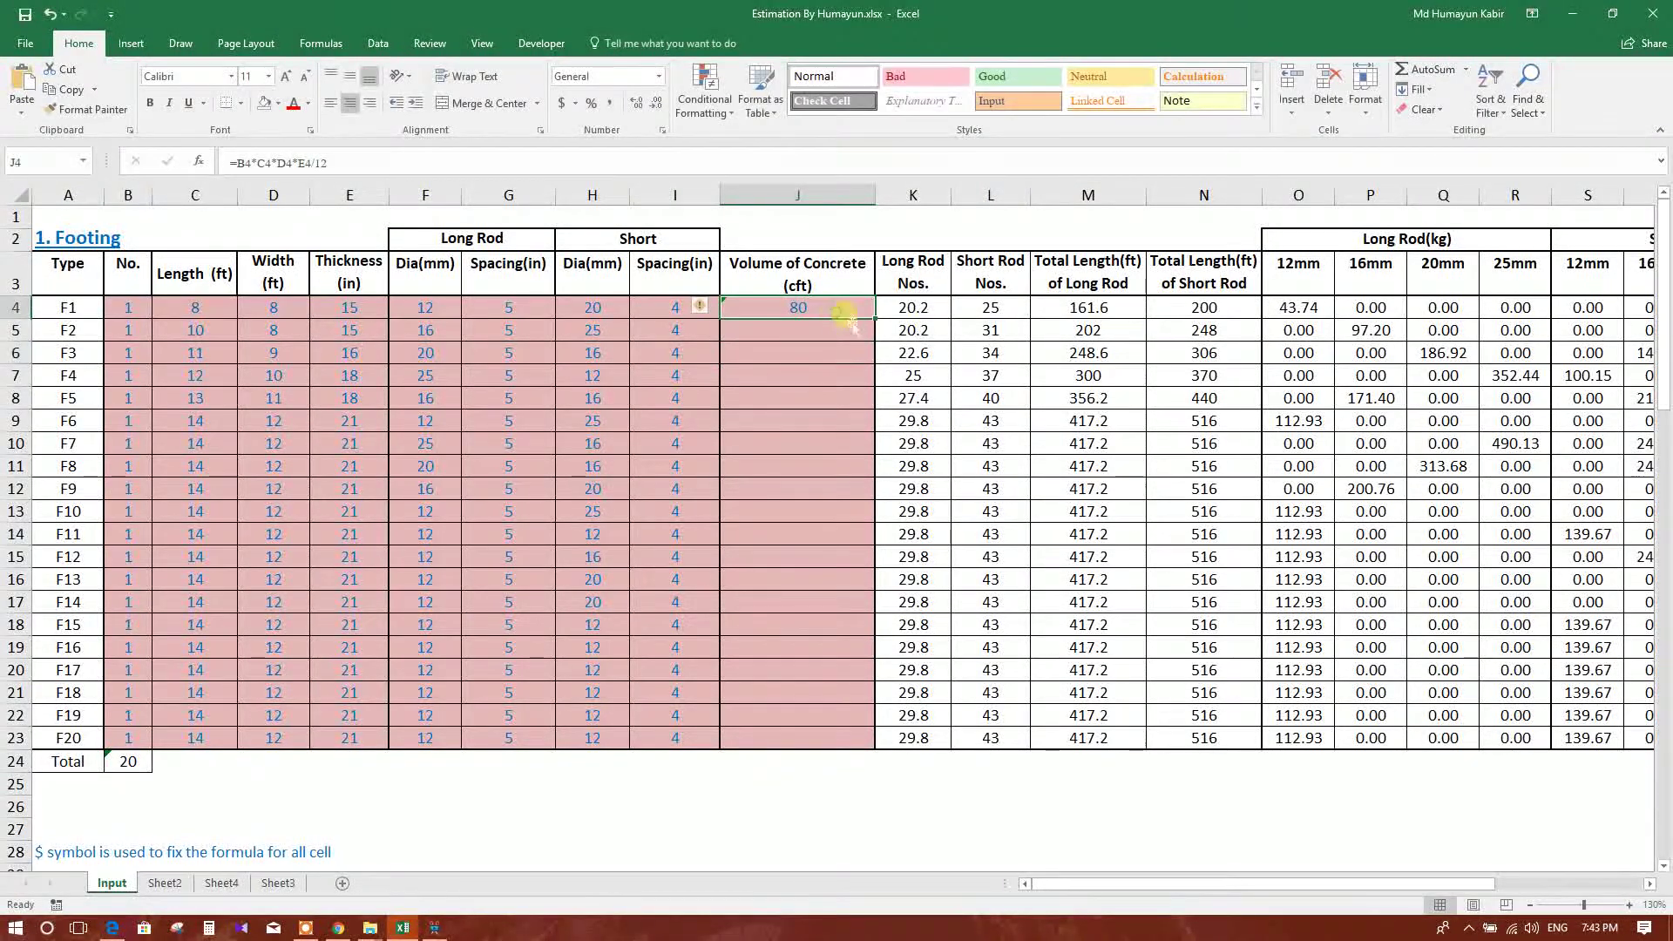
pyautogui.moveTo(874, 319); pyautogui.dragTo(874, 337)
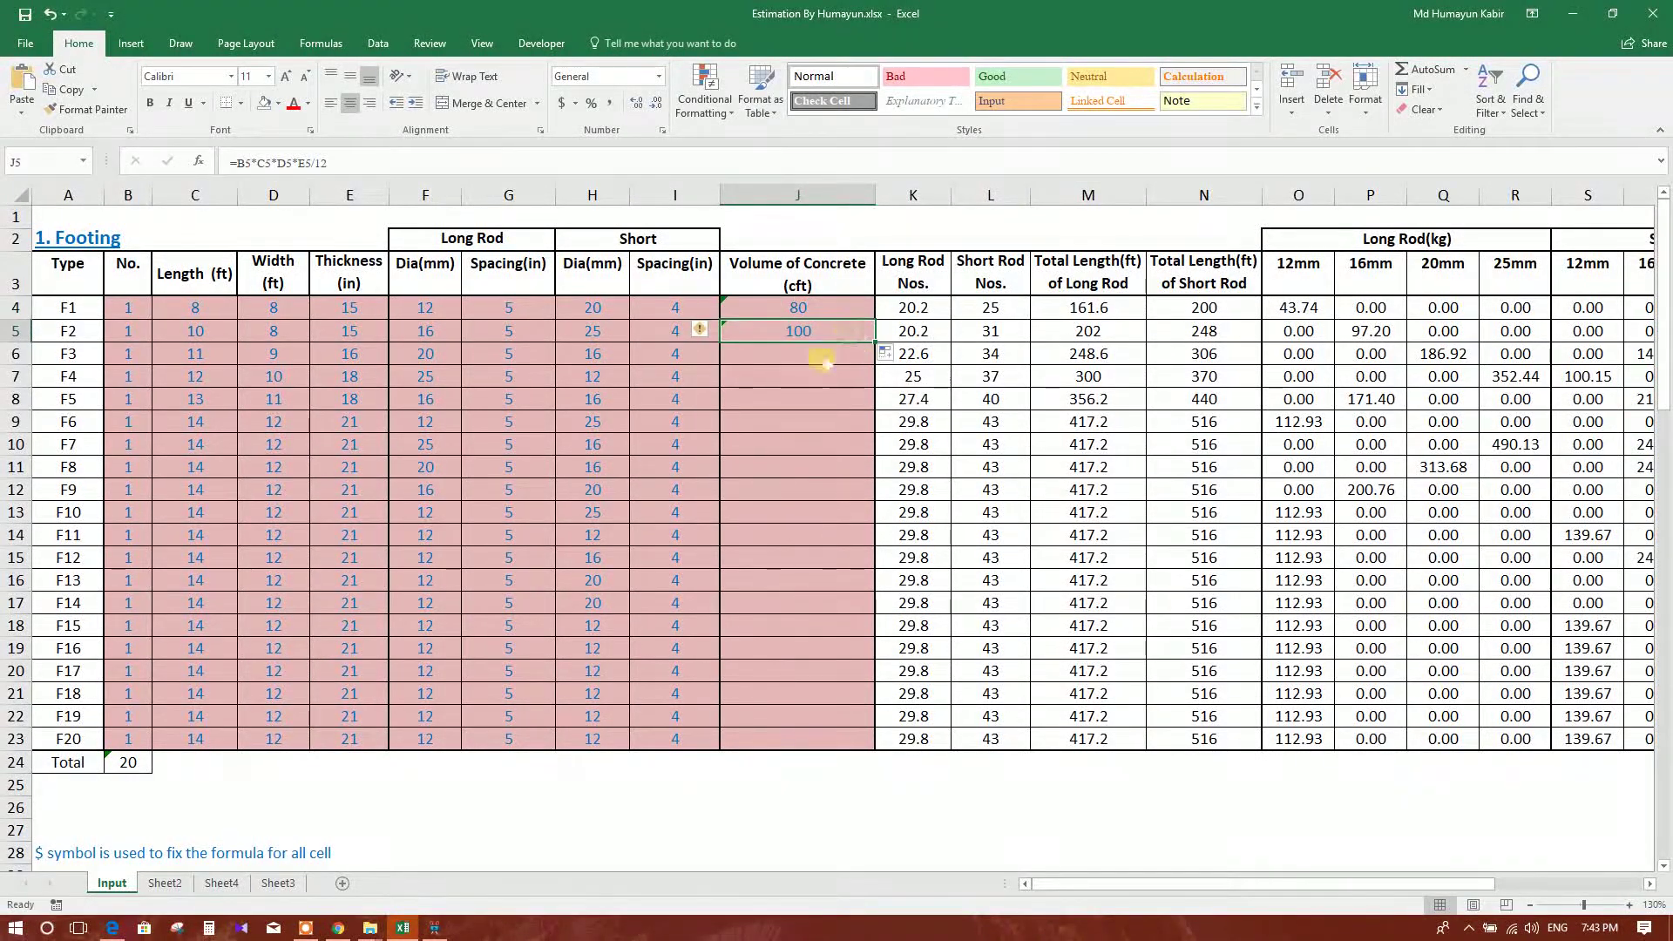
pyautogui.click(813, 377)
# Step: Apply border formatting to cell J5 through Format Cells
pyautogui.rightClick(826, 330)
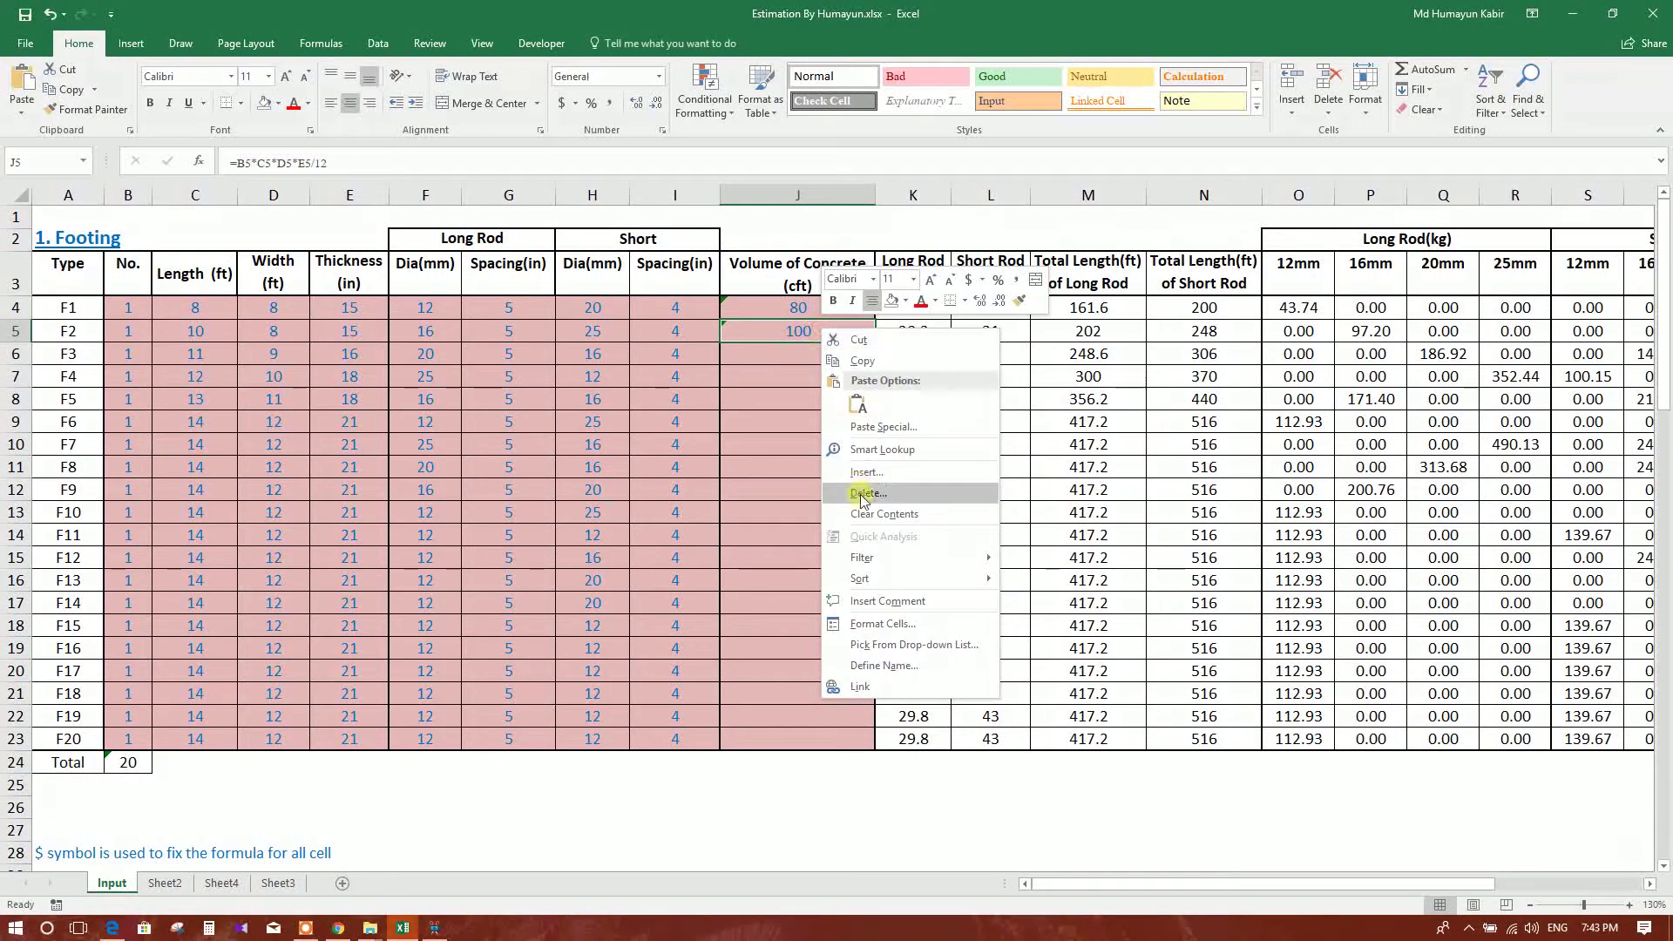
pyautogui.click(879, 625)
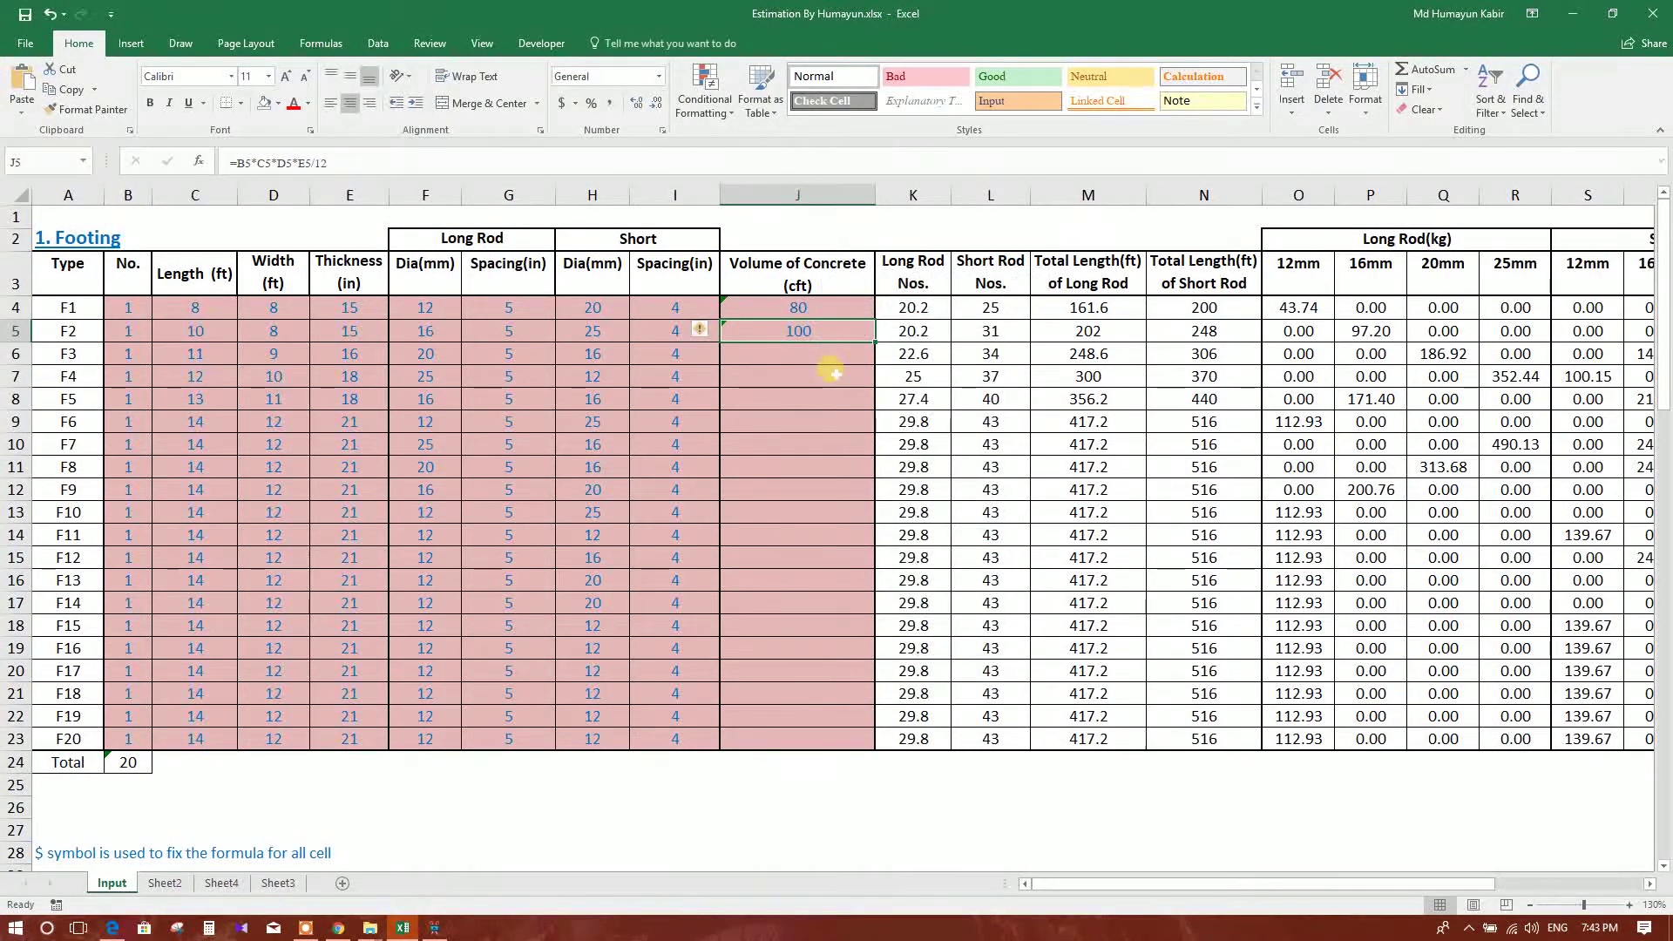
pyautogui.click(834, 443)
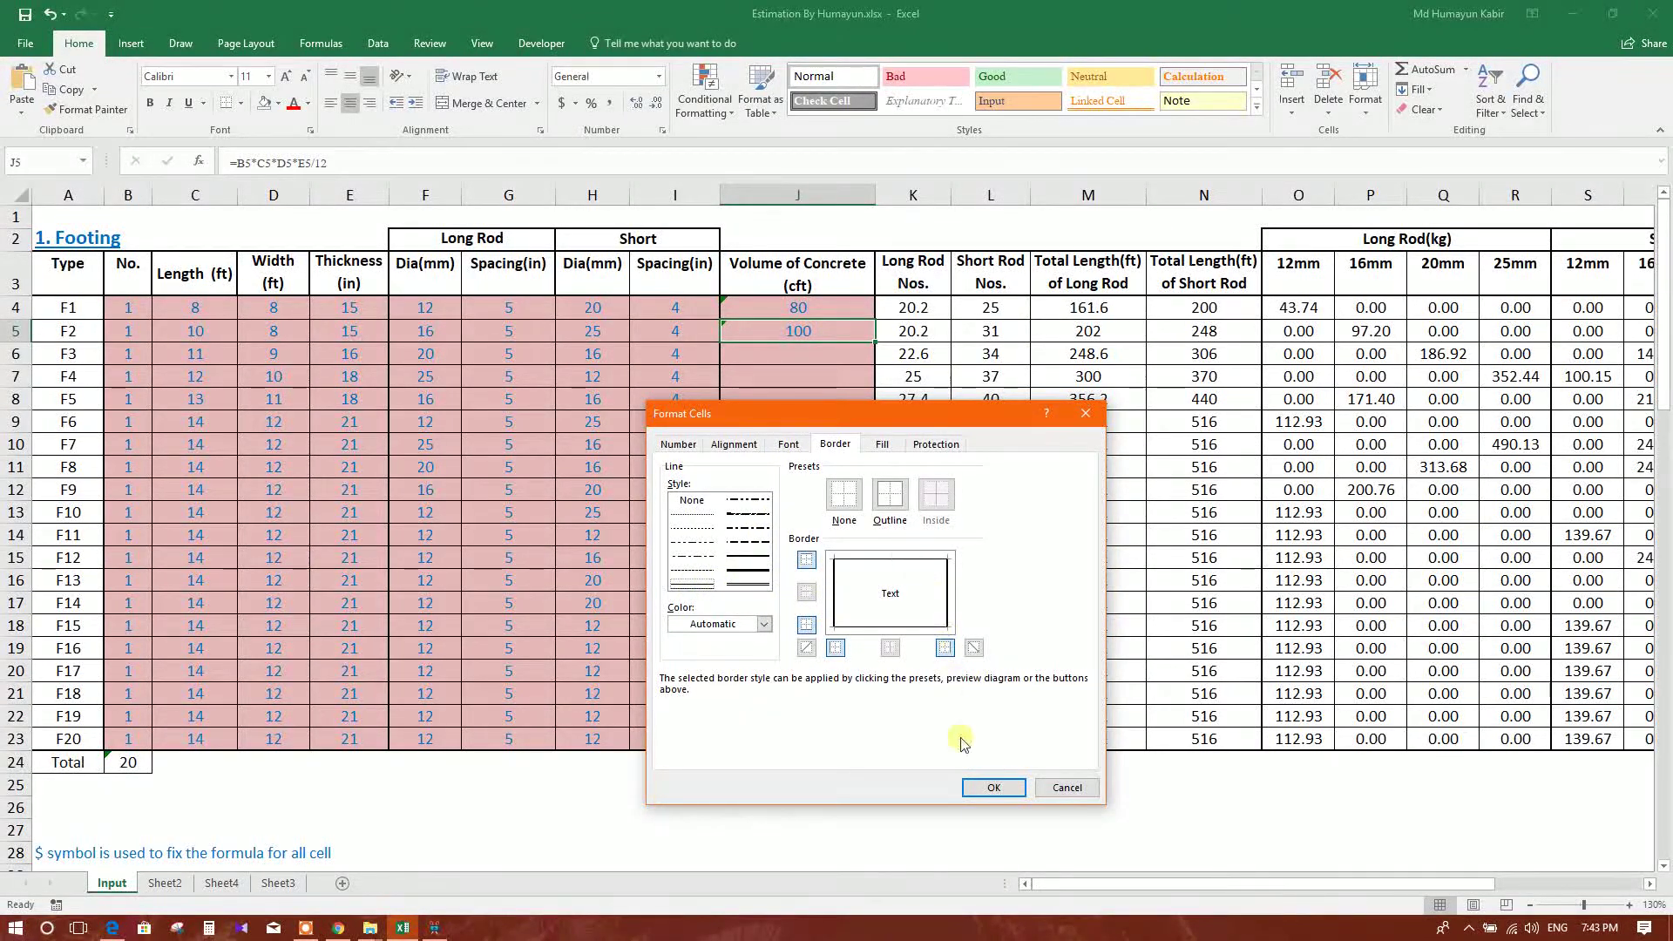
pyautogui.click(993, 787)
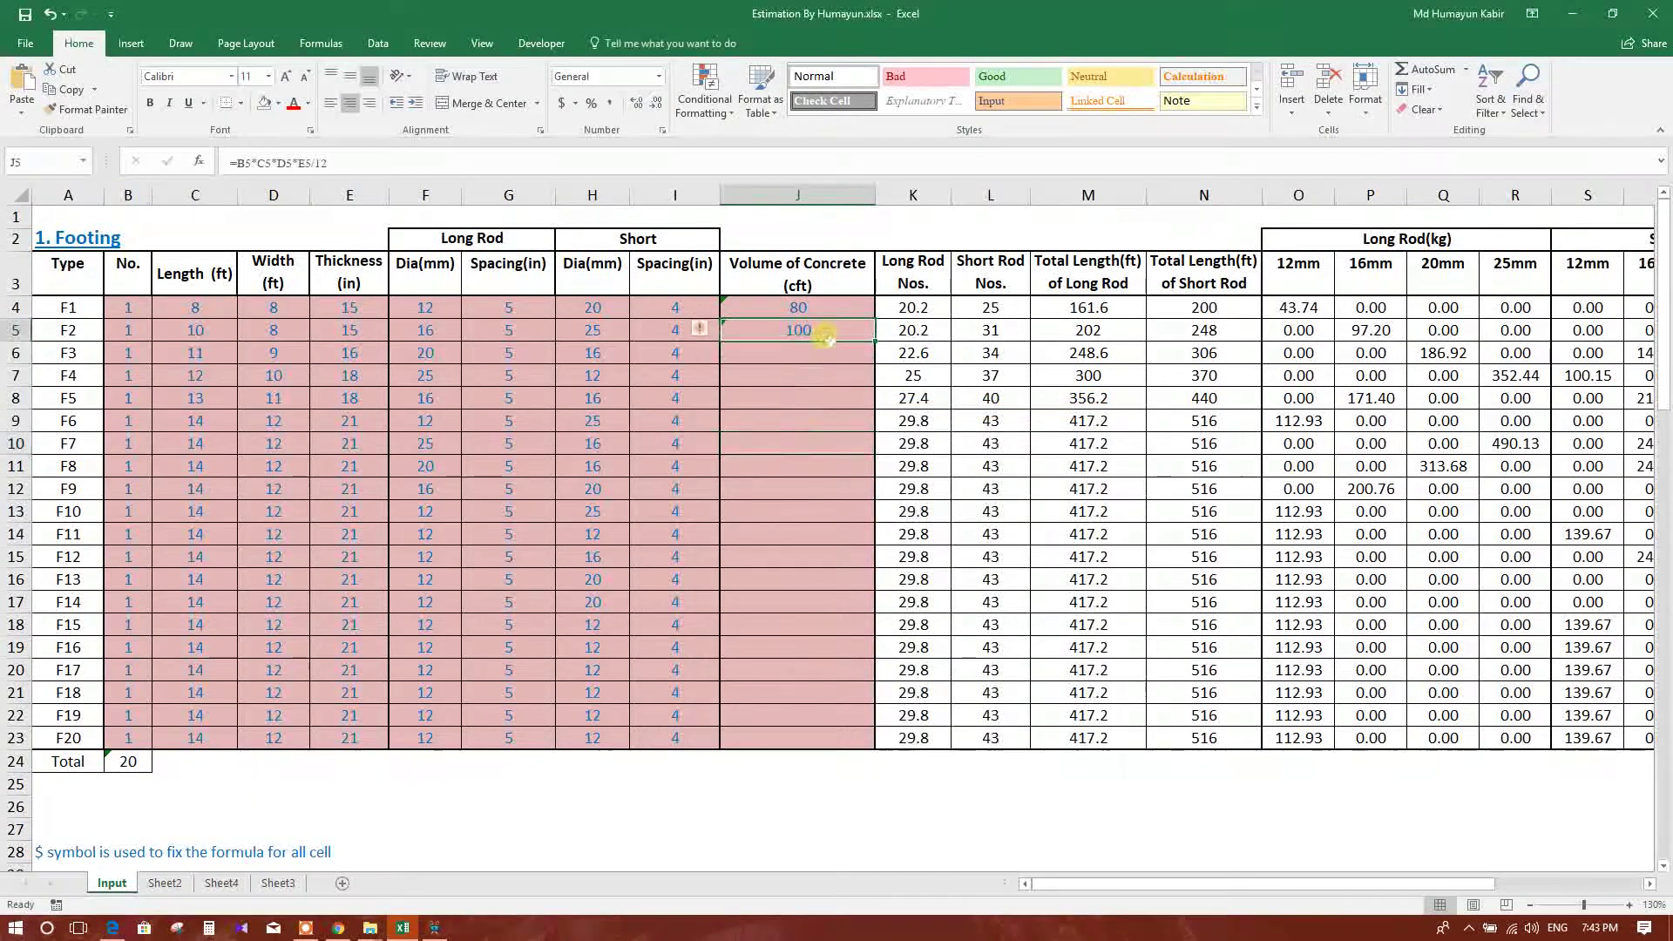
# Step: Fill the concrete volume formula down to F16 and check the results in J4:J19
pyautogui.moveTo(873, 341); pyautogui.dragTo(873, 647)
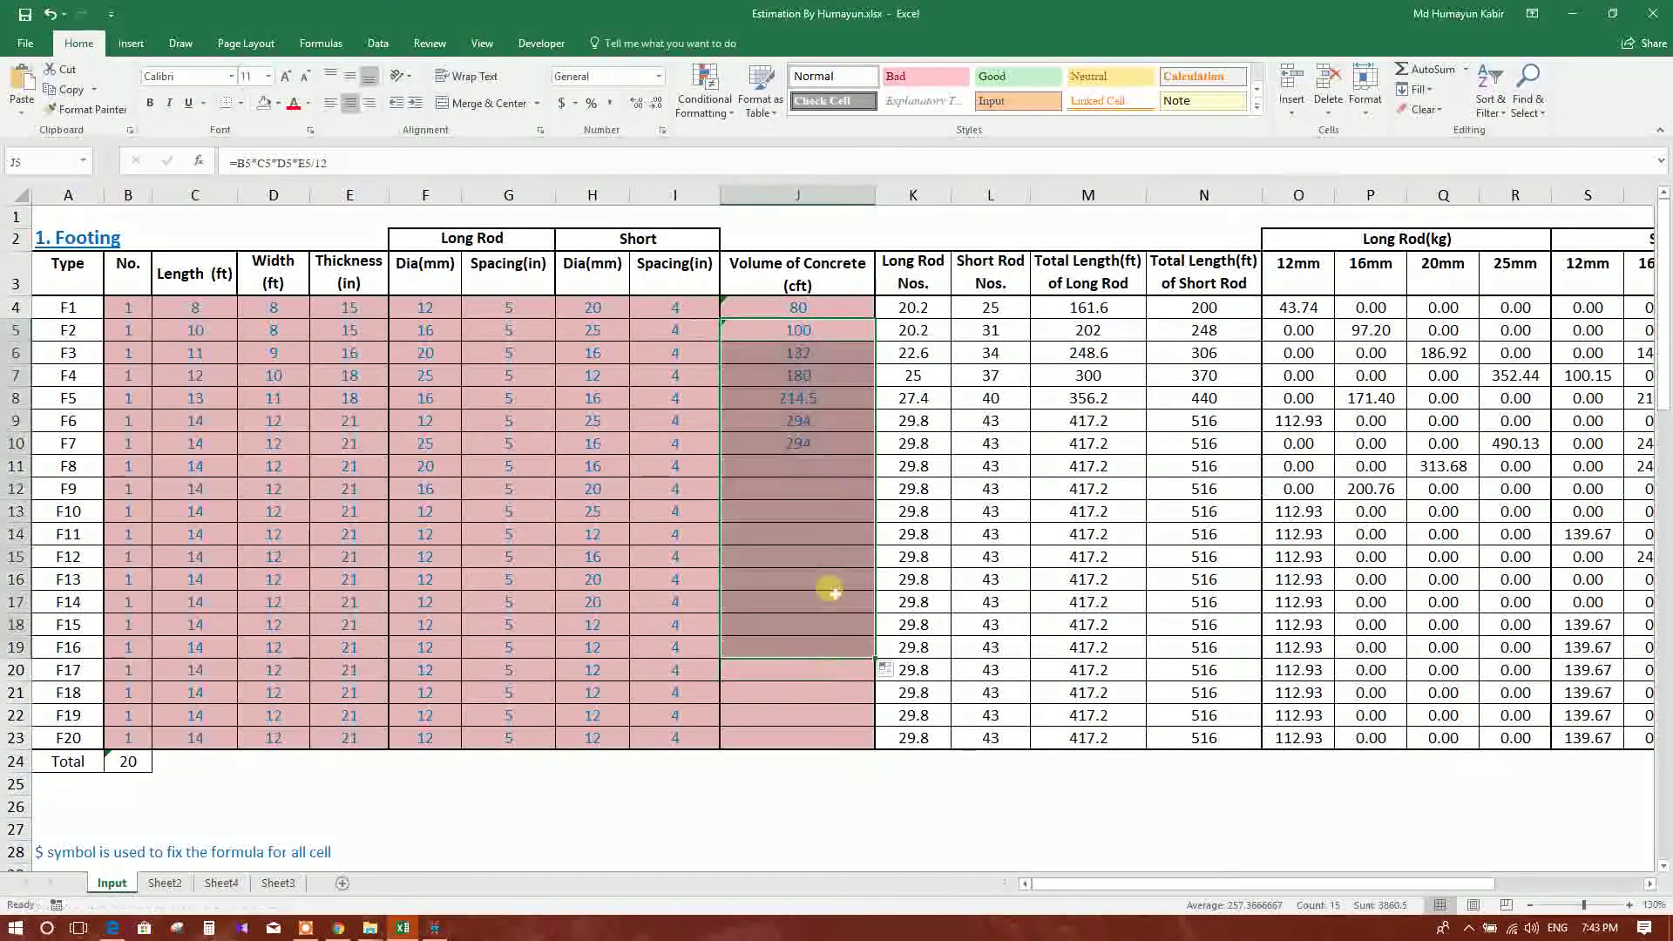
pyautogui.click(798, 487)
pyautogui.moveTo(797, 314); pyautogui.dragTo(797, 627)
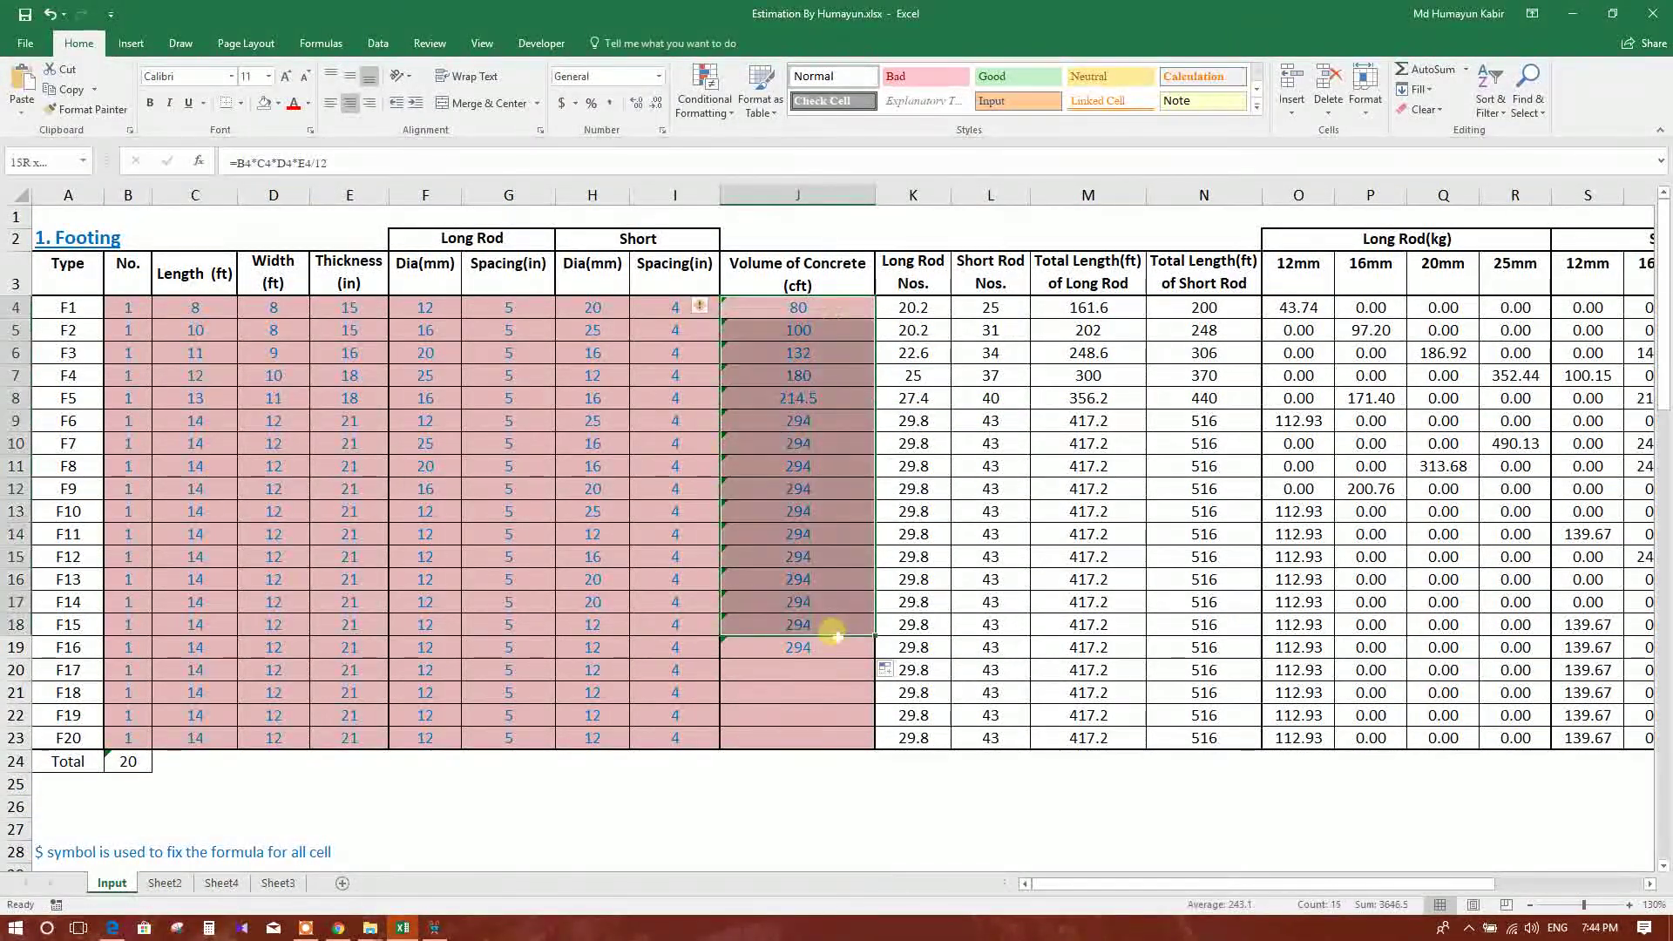
pyautogui.click(797, 624)
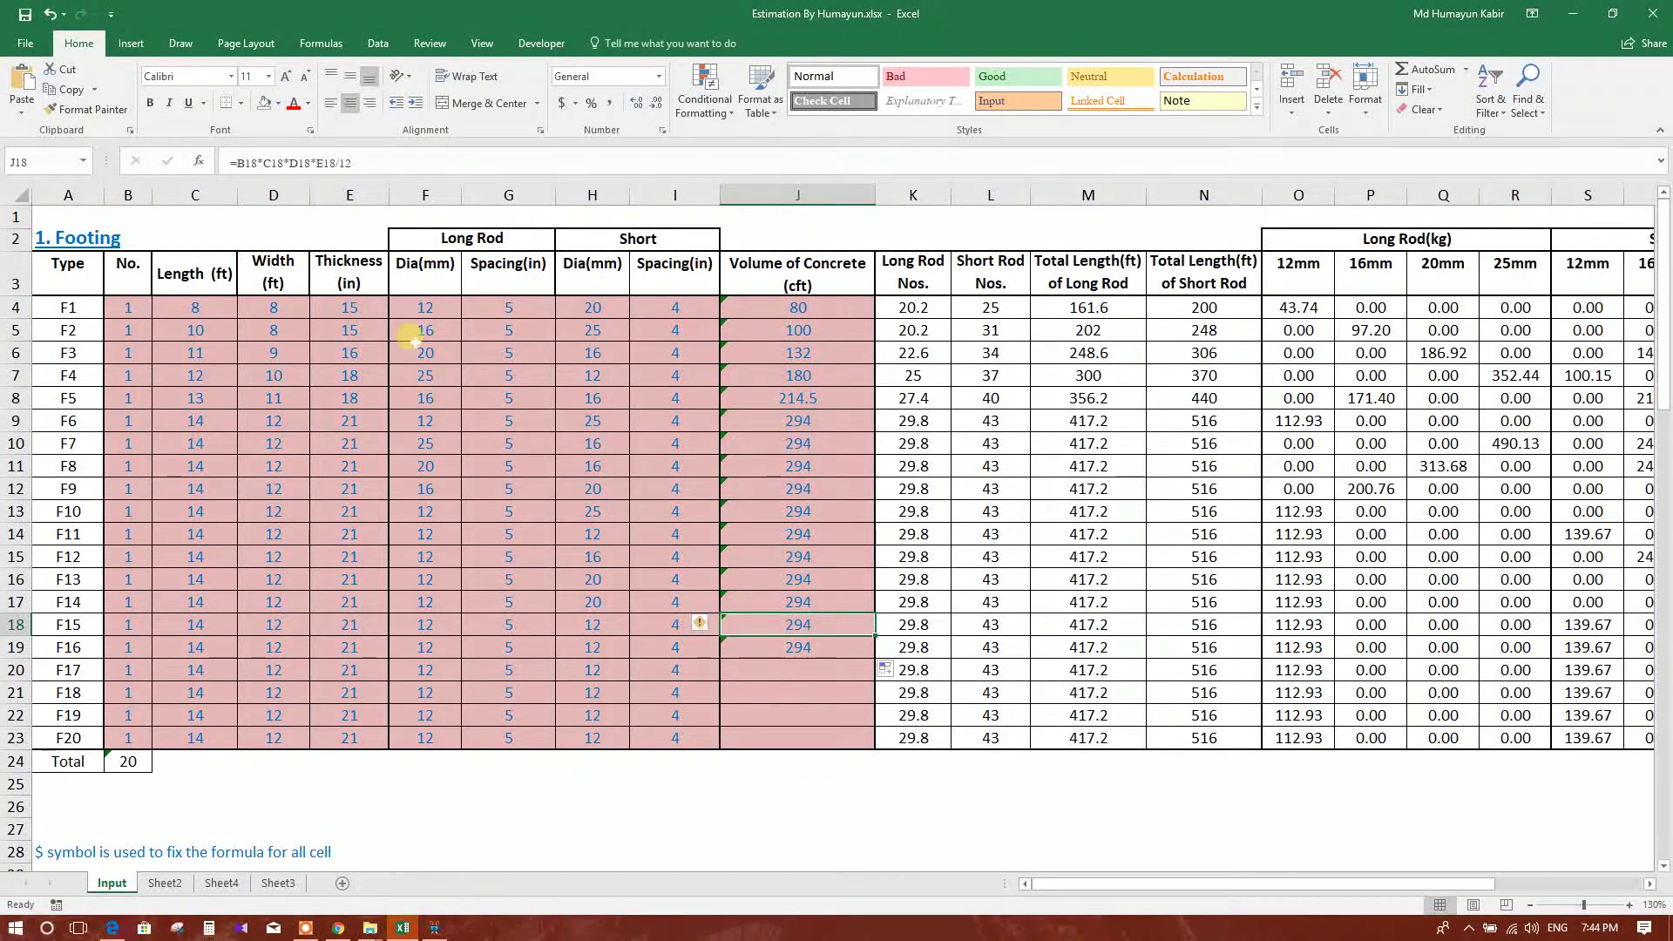
# Step: Review footing F1's row and rename the Long Rod group heading to Long Rebar
pyautogui.click(136, 309)
pyautogui.click(15, 307)
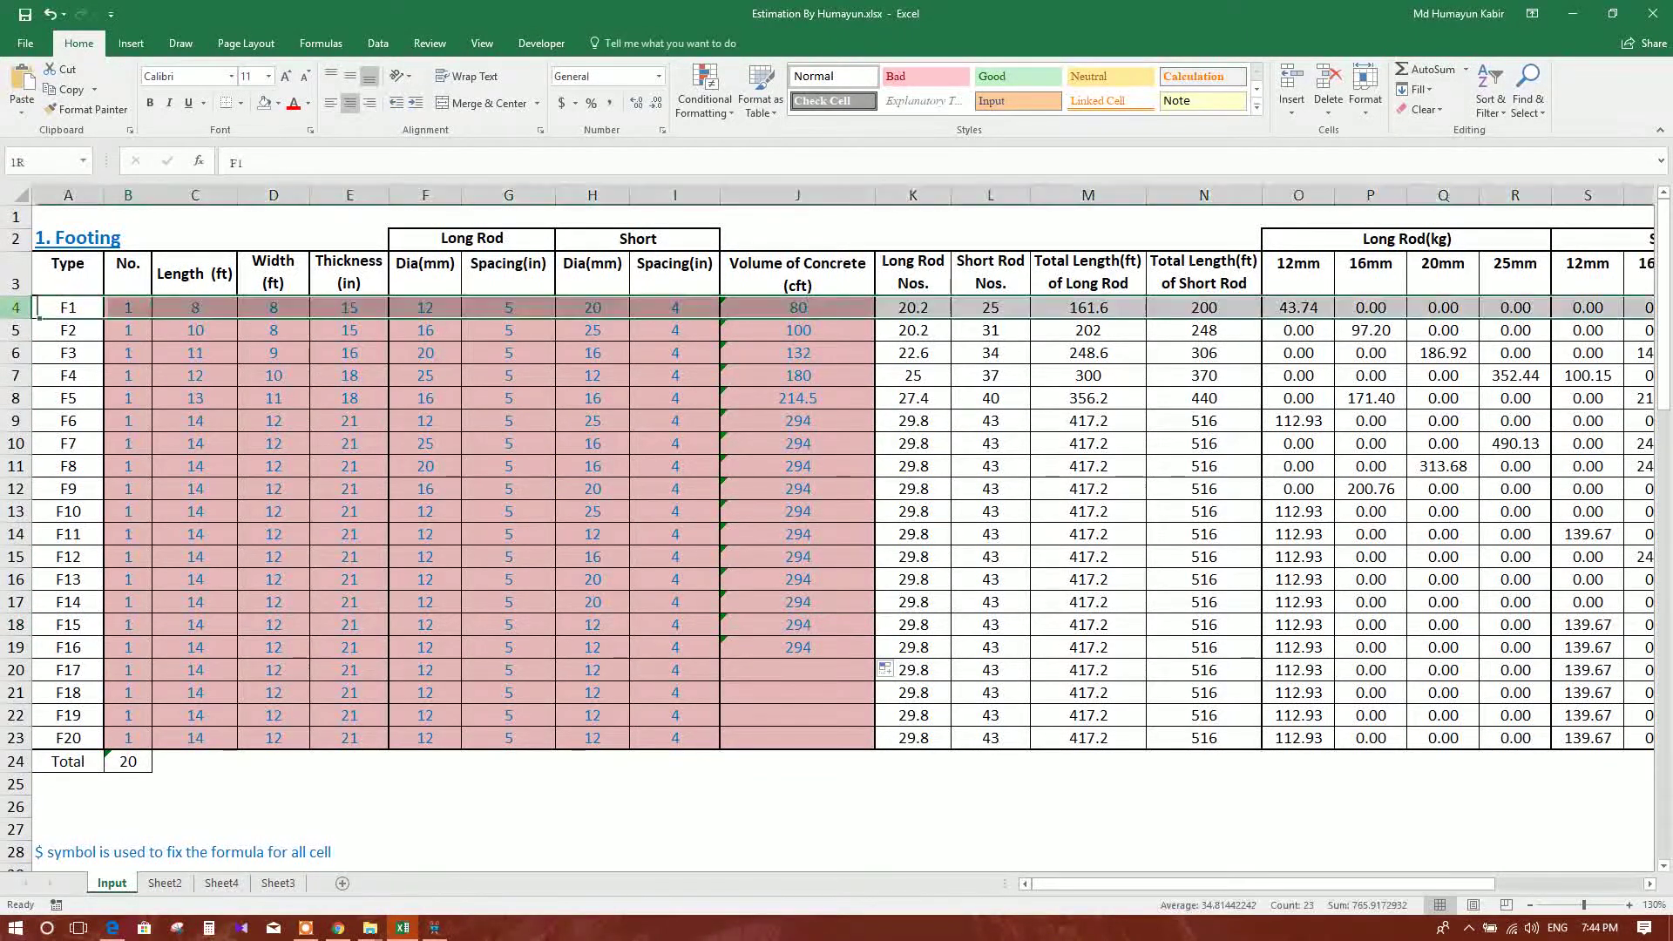
pyautogui.click(193, 307)
pyautogui.click(302, 310)
pyautogui.click(426, 310)
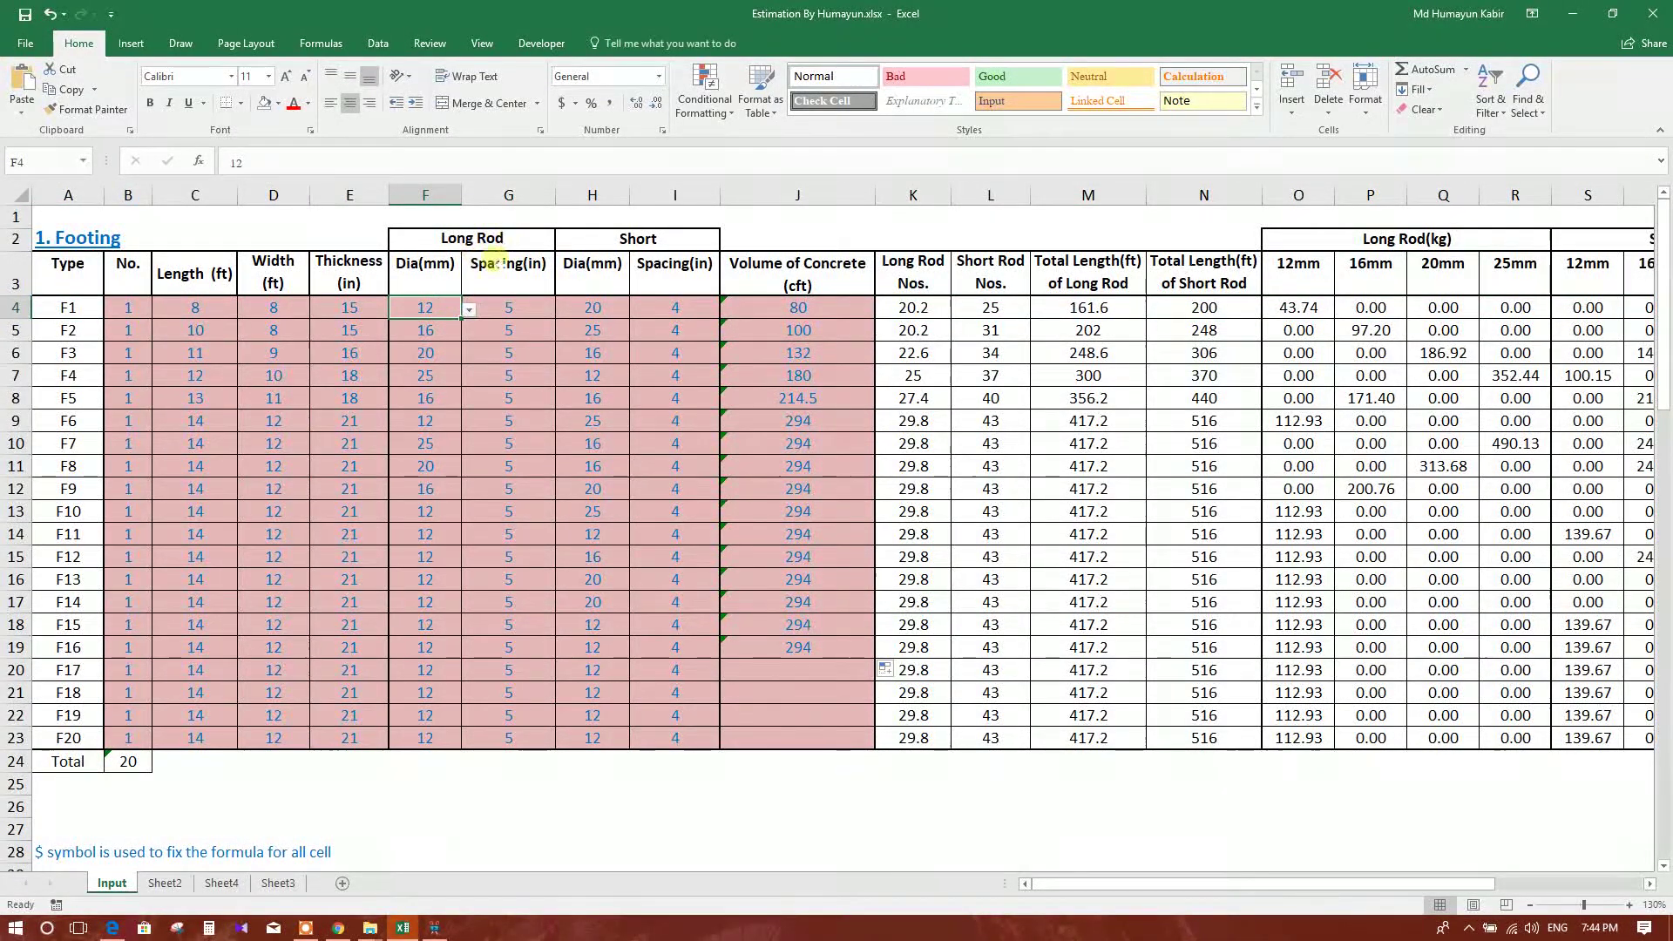
pyautogui.click(508, 235)
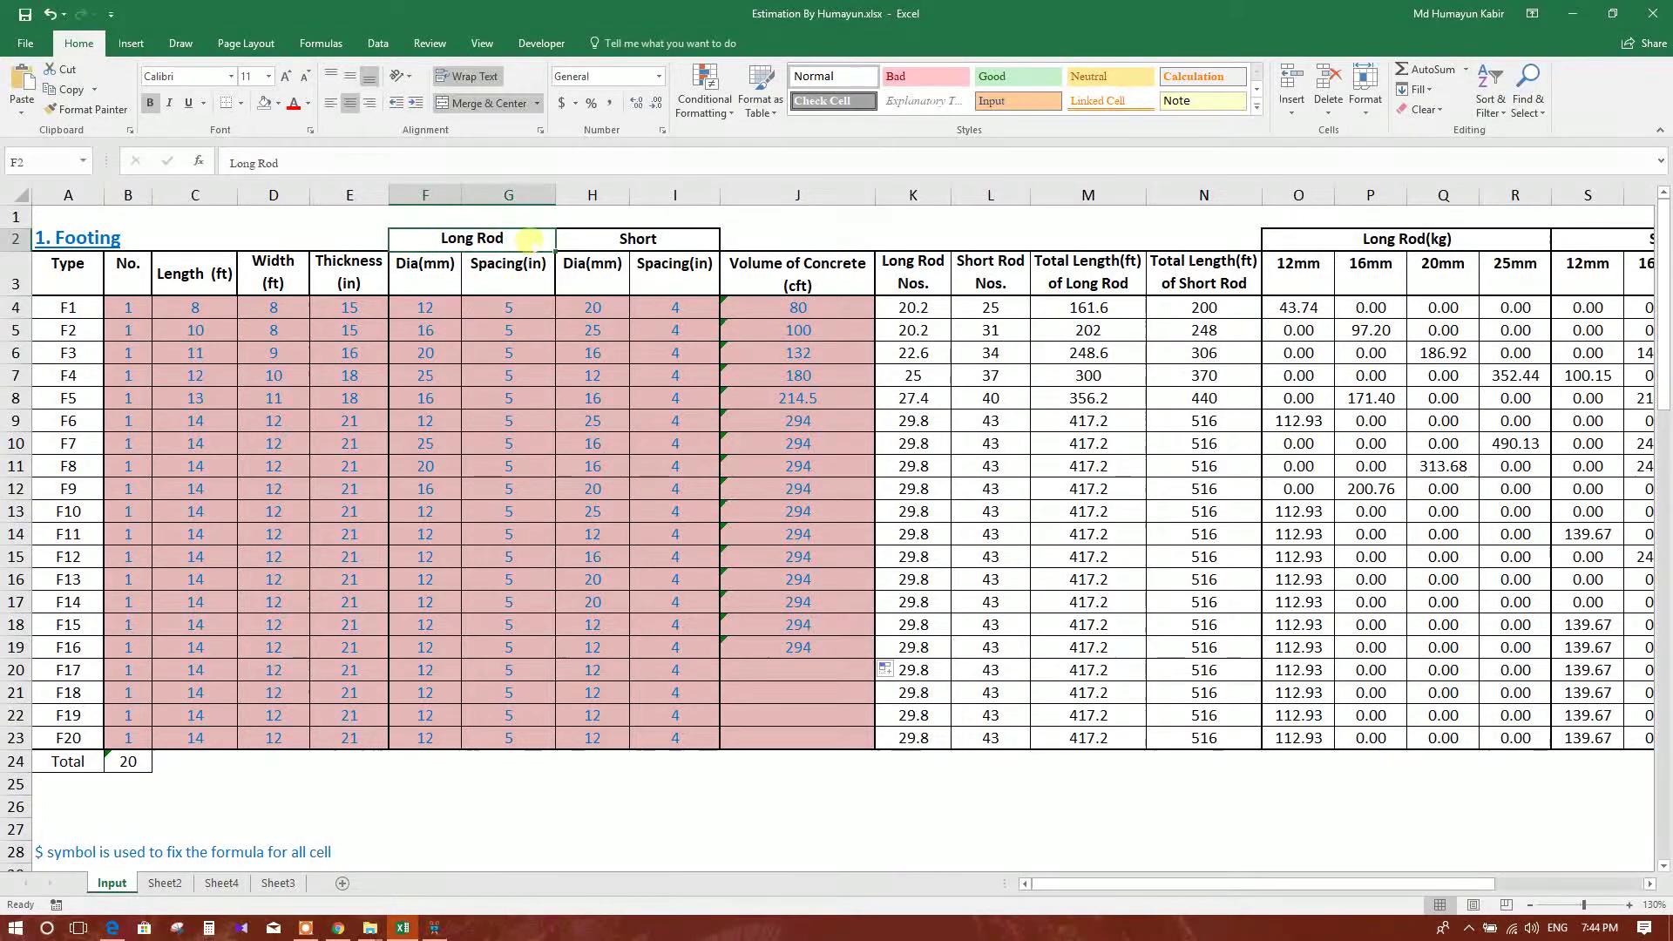
pyautogui.click(291, 163)
pyautogui.press('BackSpace')
pyautogui.press('BackSpace')
pyautogui.write('ebar')
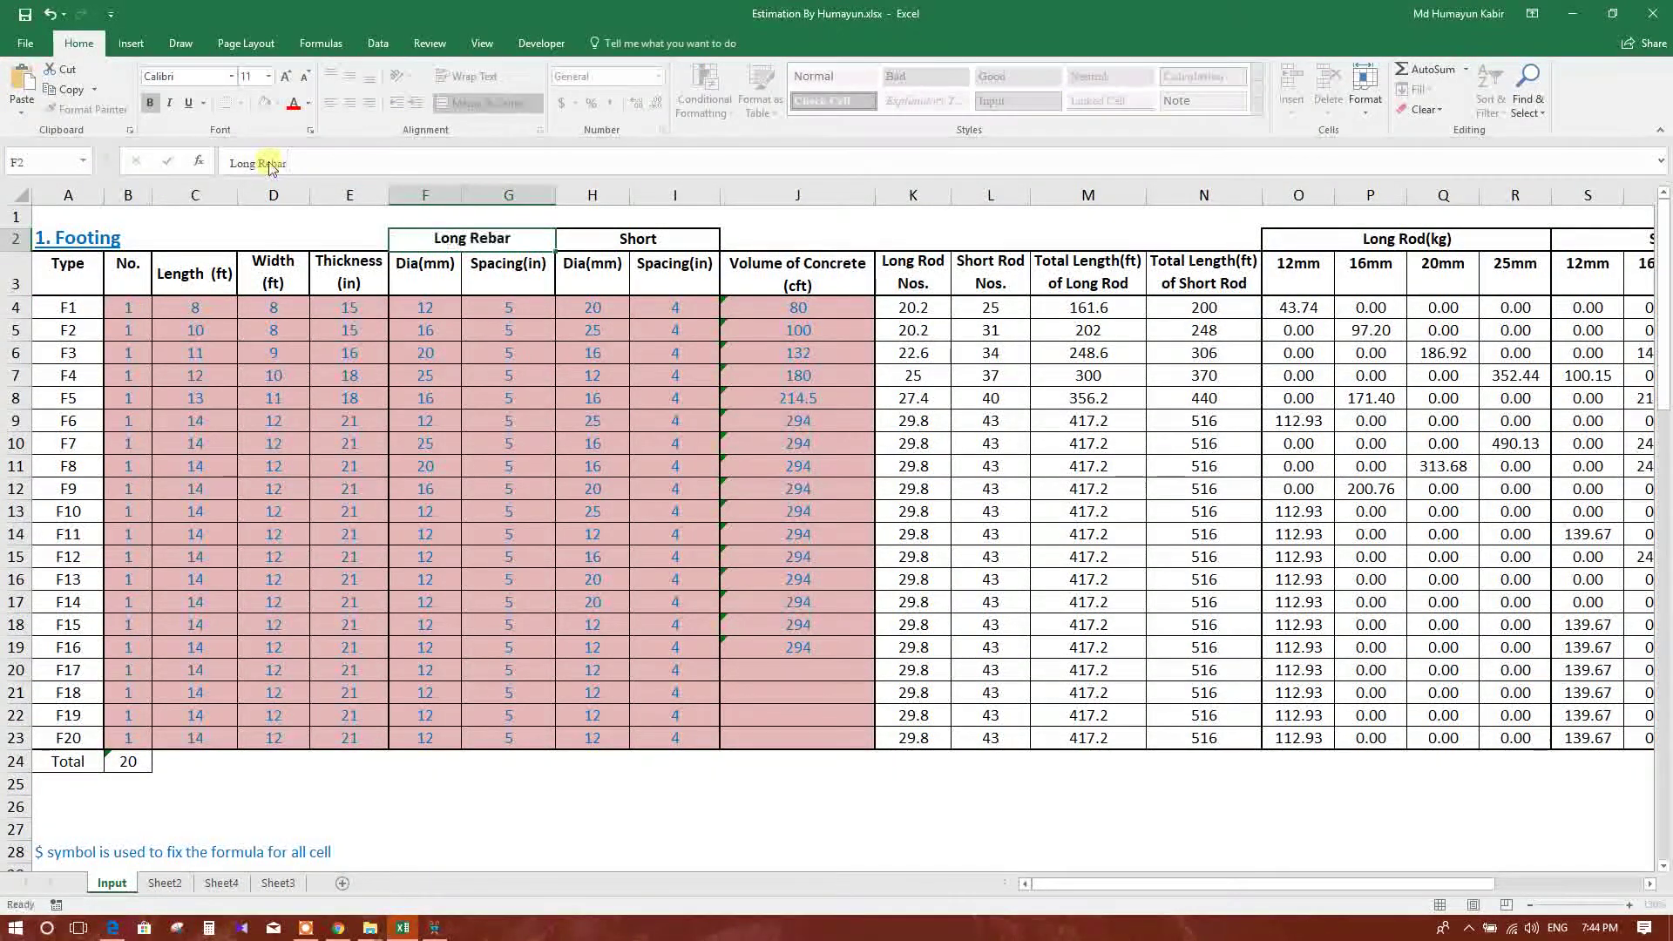
pyautogui.press('Return')
# Step: Try 16, 20 and 25 in F1's long bar diameter dropdown and view the allowed diameters list
pyautogui.click(424, 308)
pyautogui.click(468, 311)
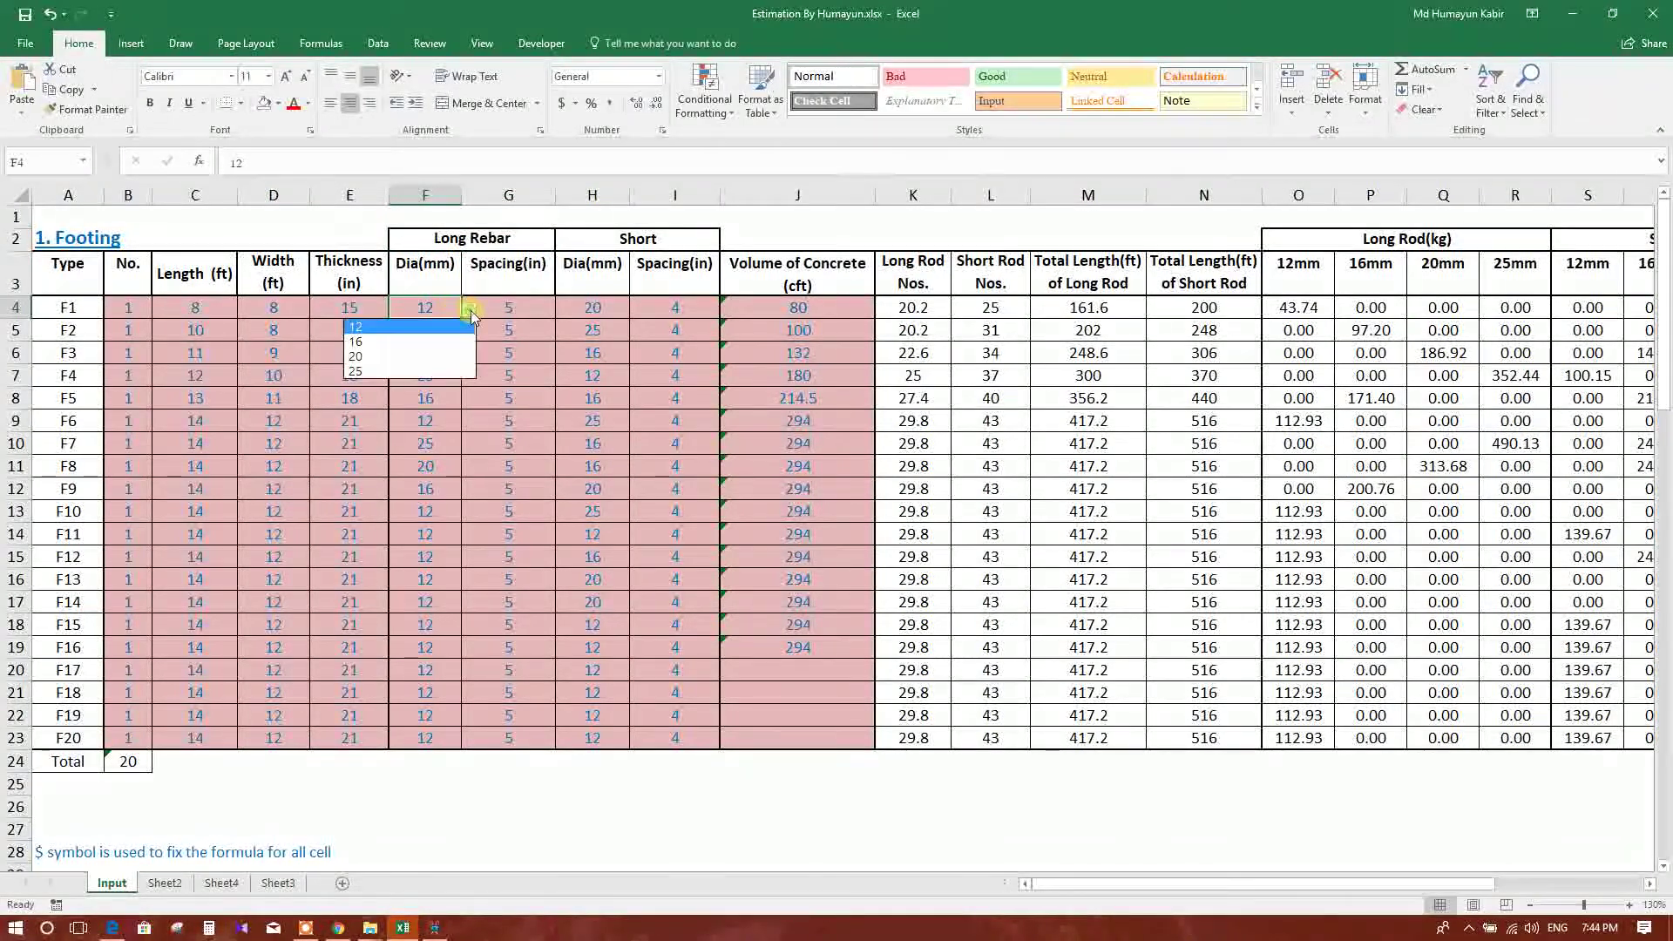
pyautogui.click(419, 342)
pyautogui.click(468, 309)
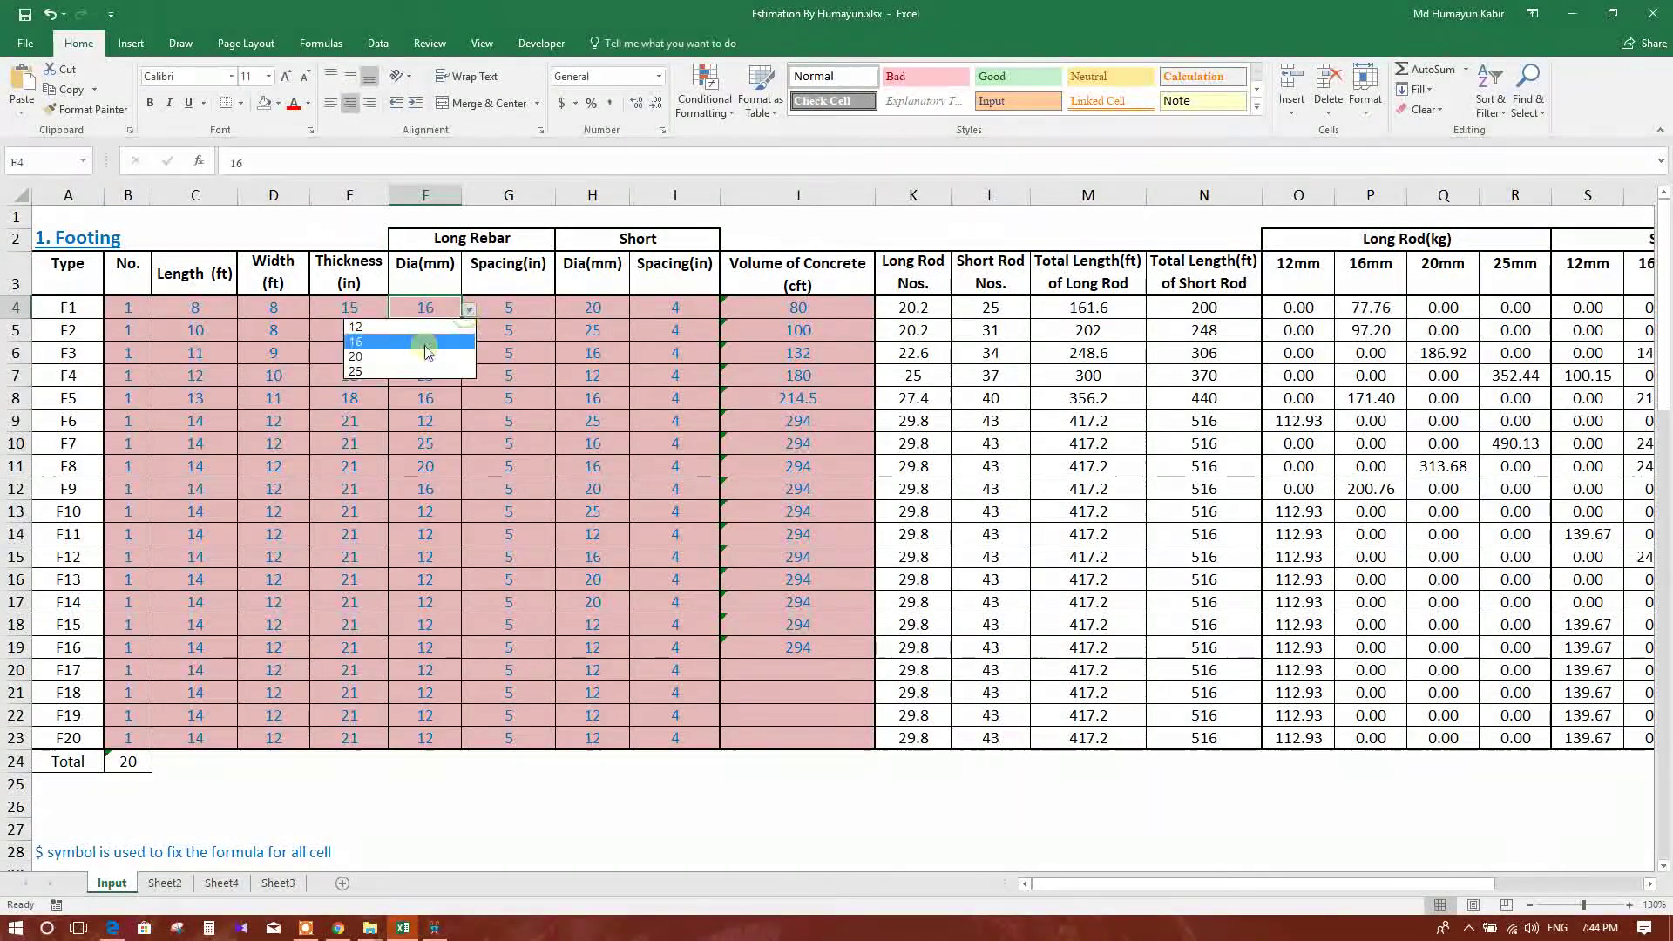
pyautogui.click(418, 356)
pyautogui.click(468, 309)
pyautogui.click(422, 371)
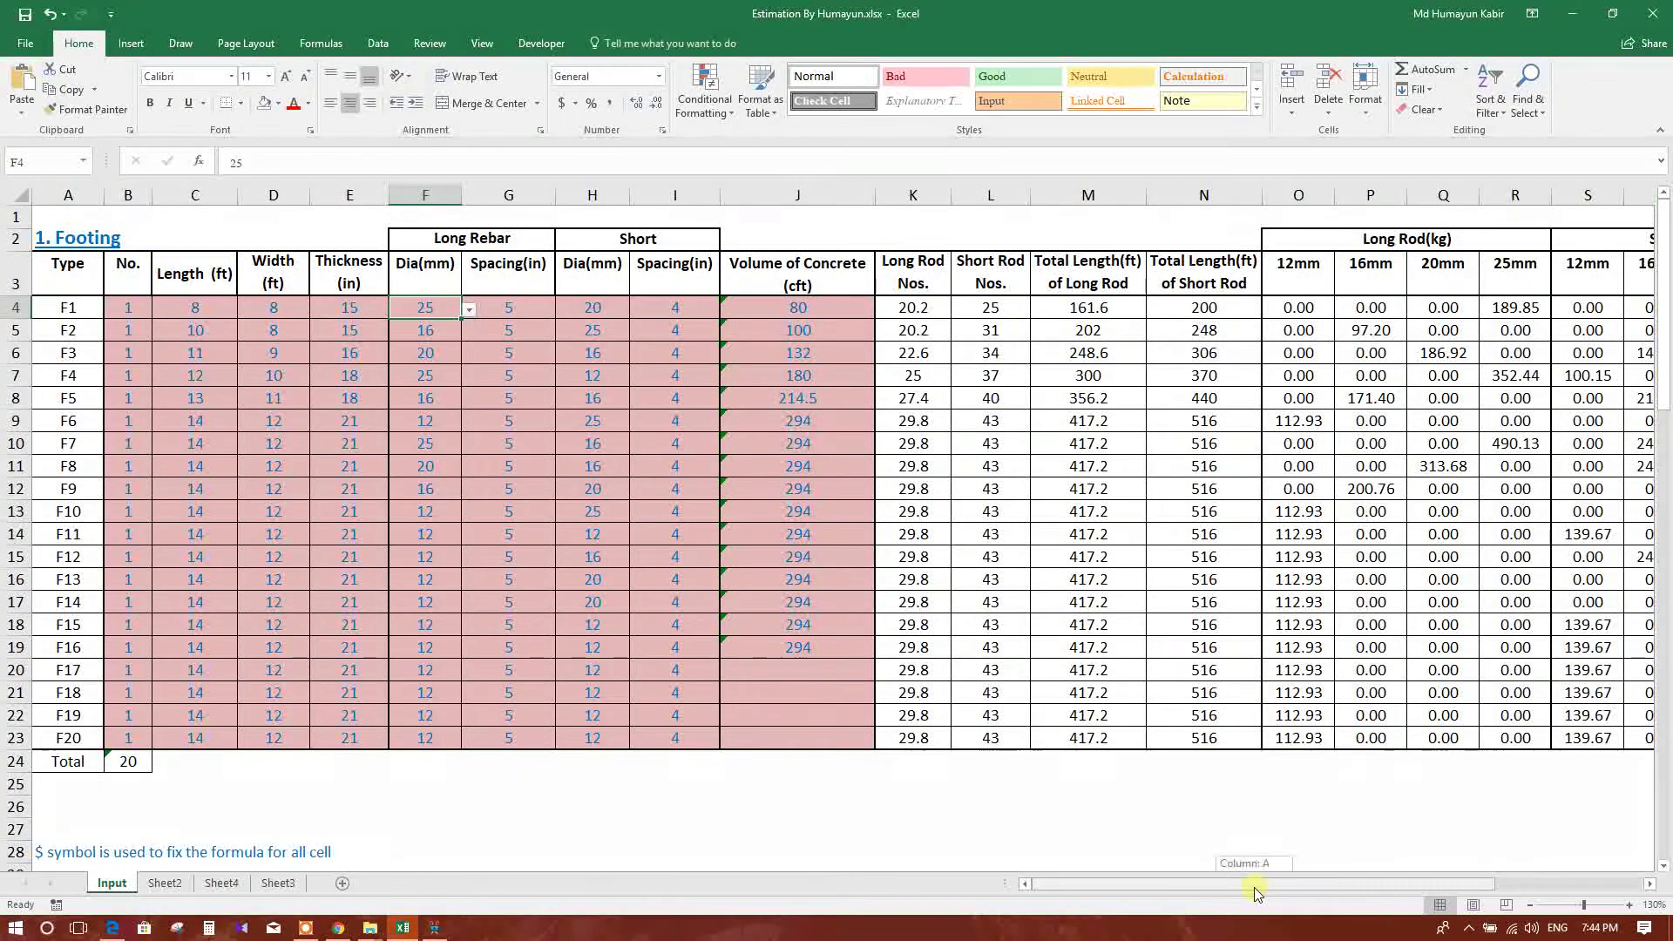
pyautogui.moveTo(1254, 888); pyautogui.dragTo(1492, 885)
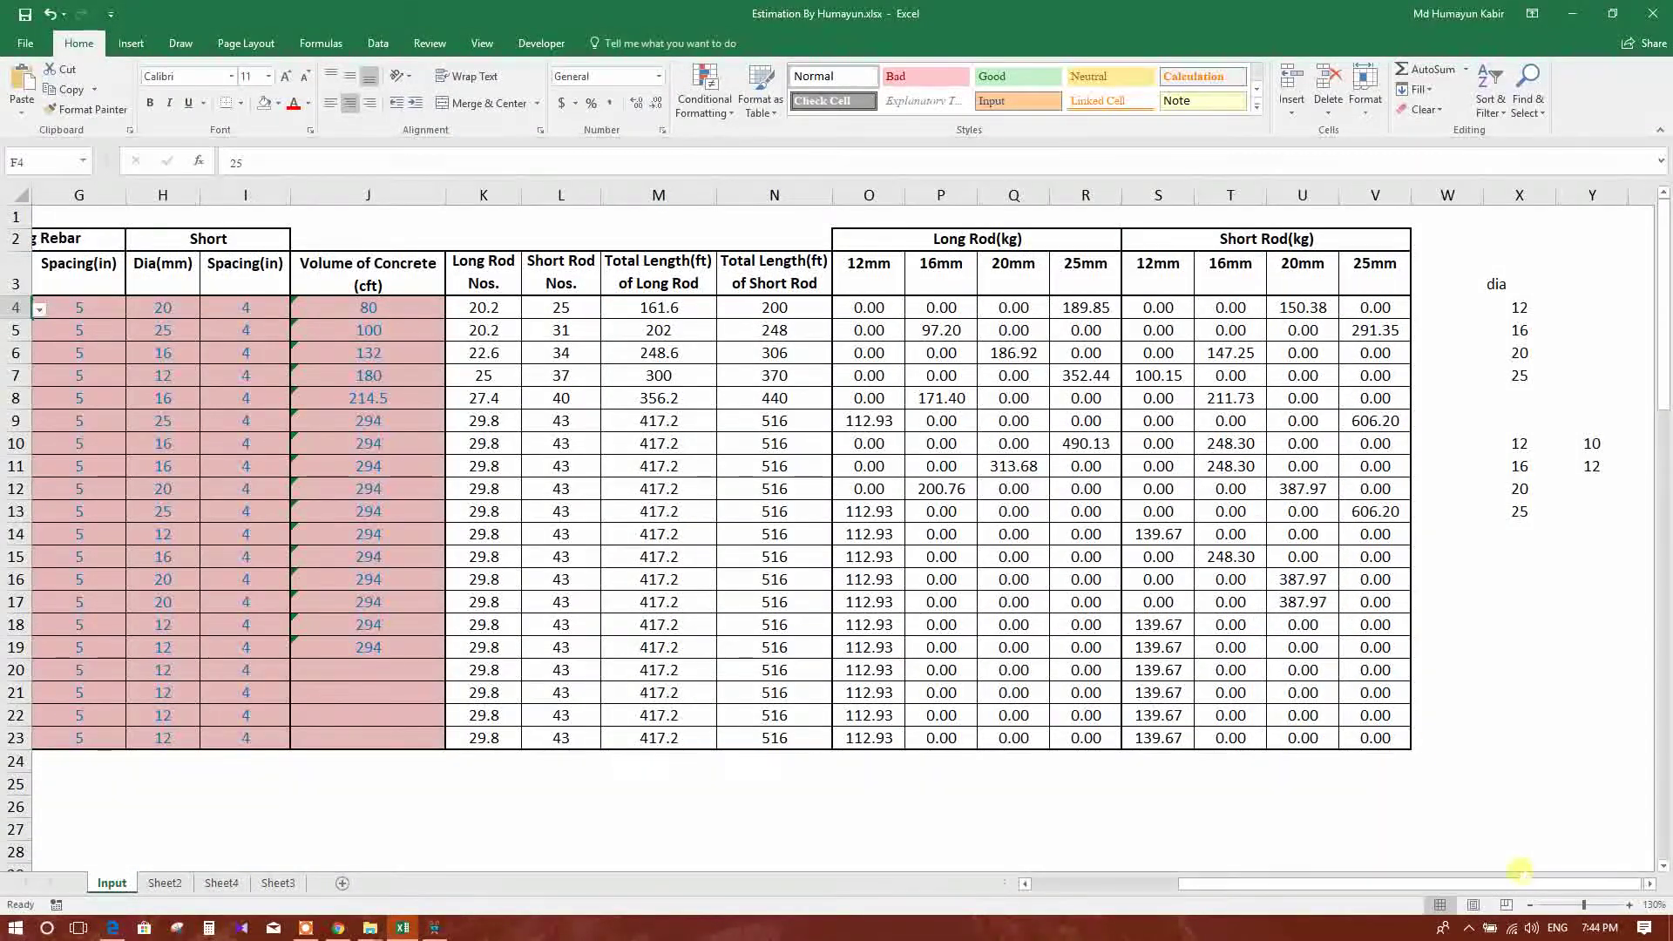
pyautogui.moveTo(1520, 309); pyautogui.dragTo(1519, 378)
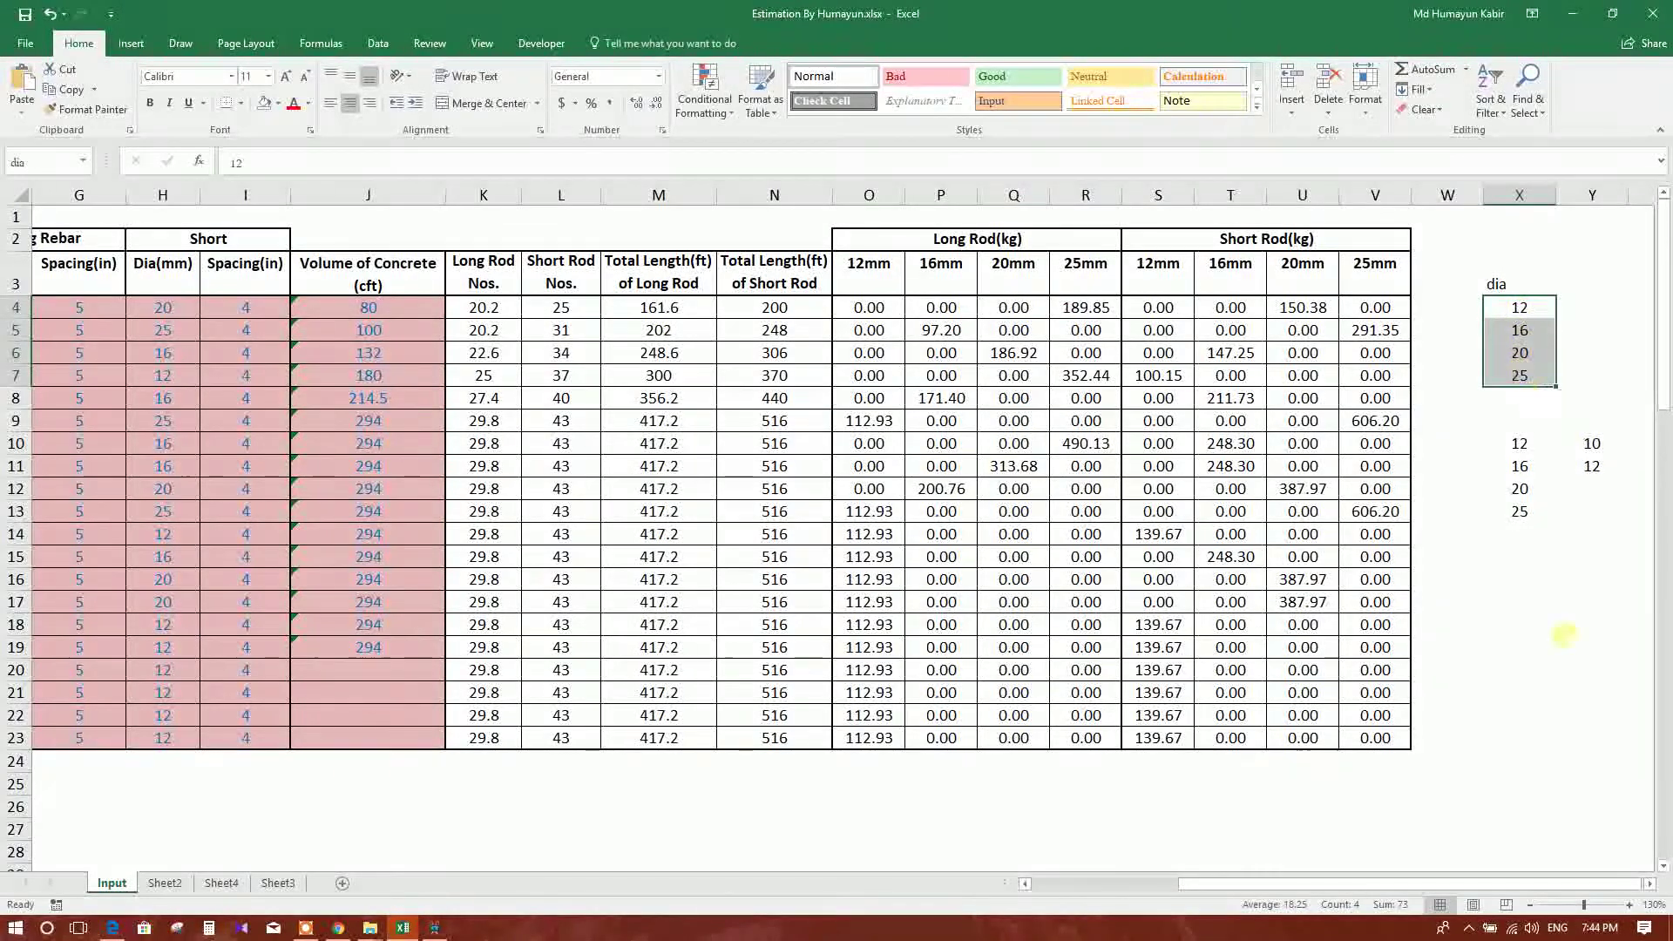
pyautogui.moveTo(1460, 885); pyautogui.dragTo(1216, 885)
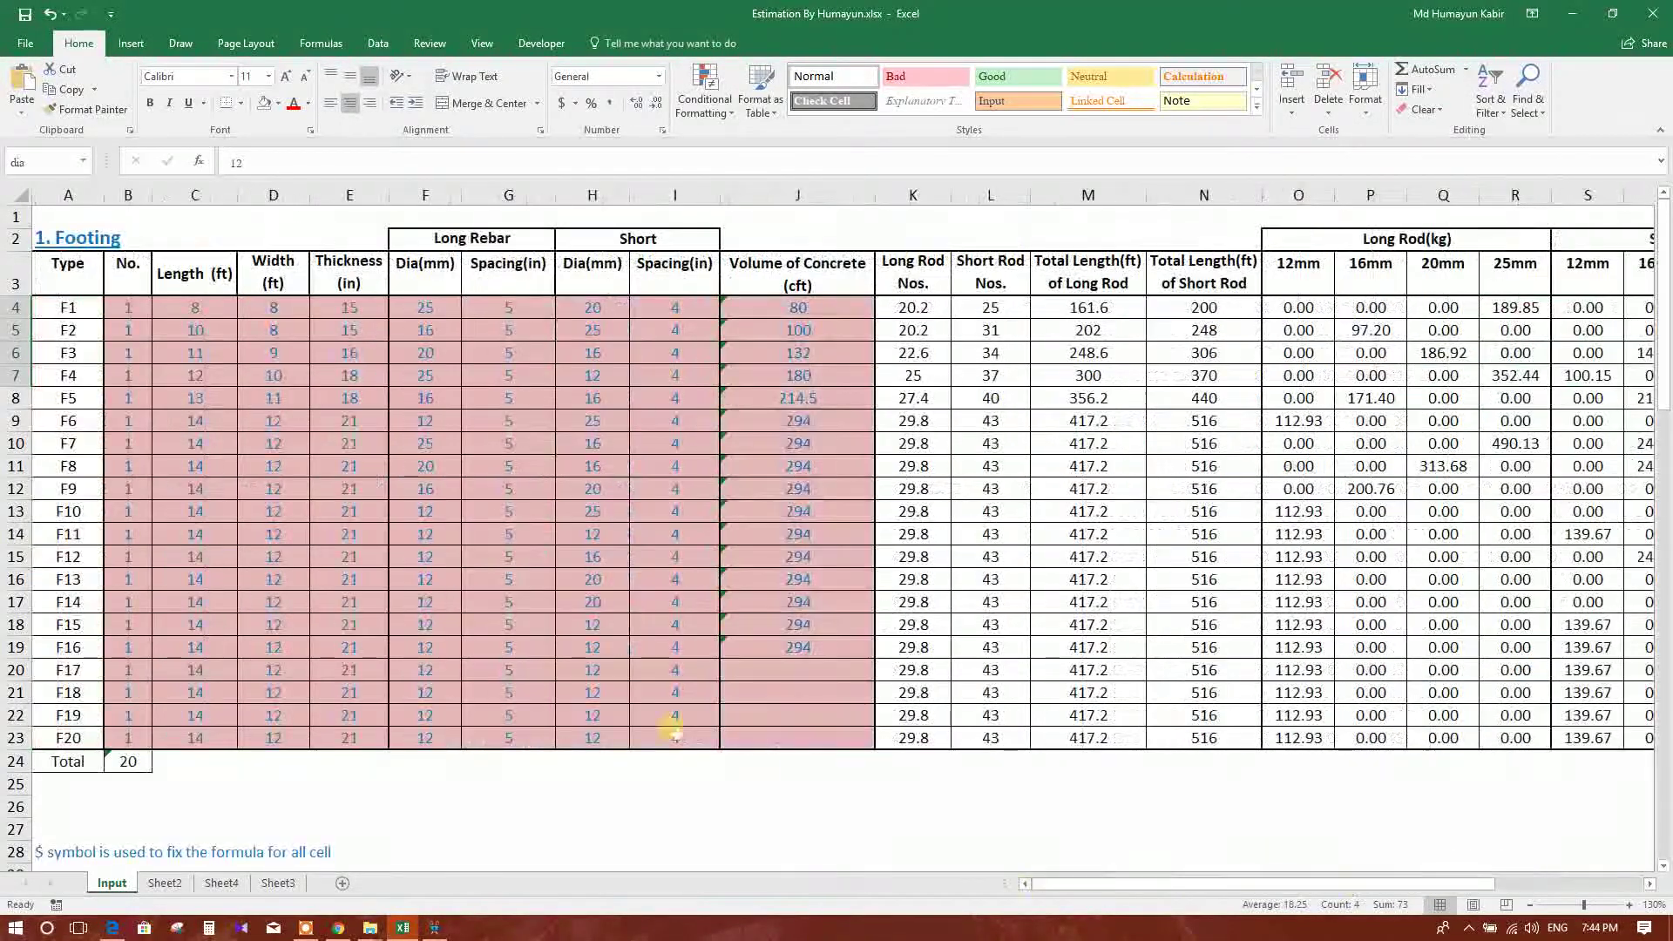
# Step: Set F1's long bar diameter to 16 mm and check its spacing and short bar cells
pyautogui.click(425, 309)
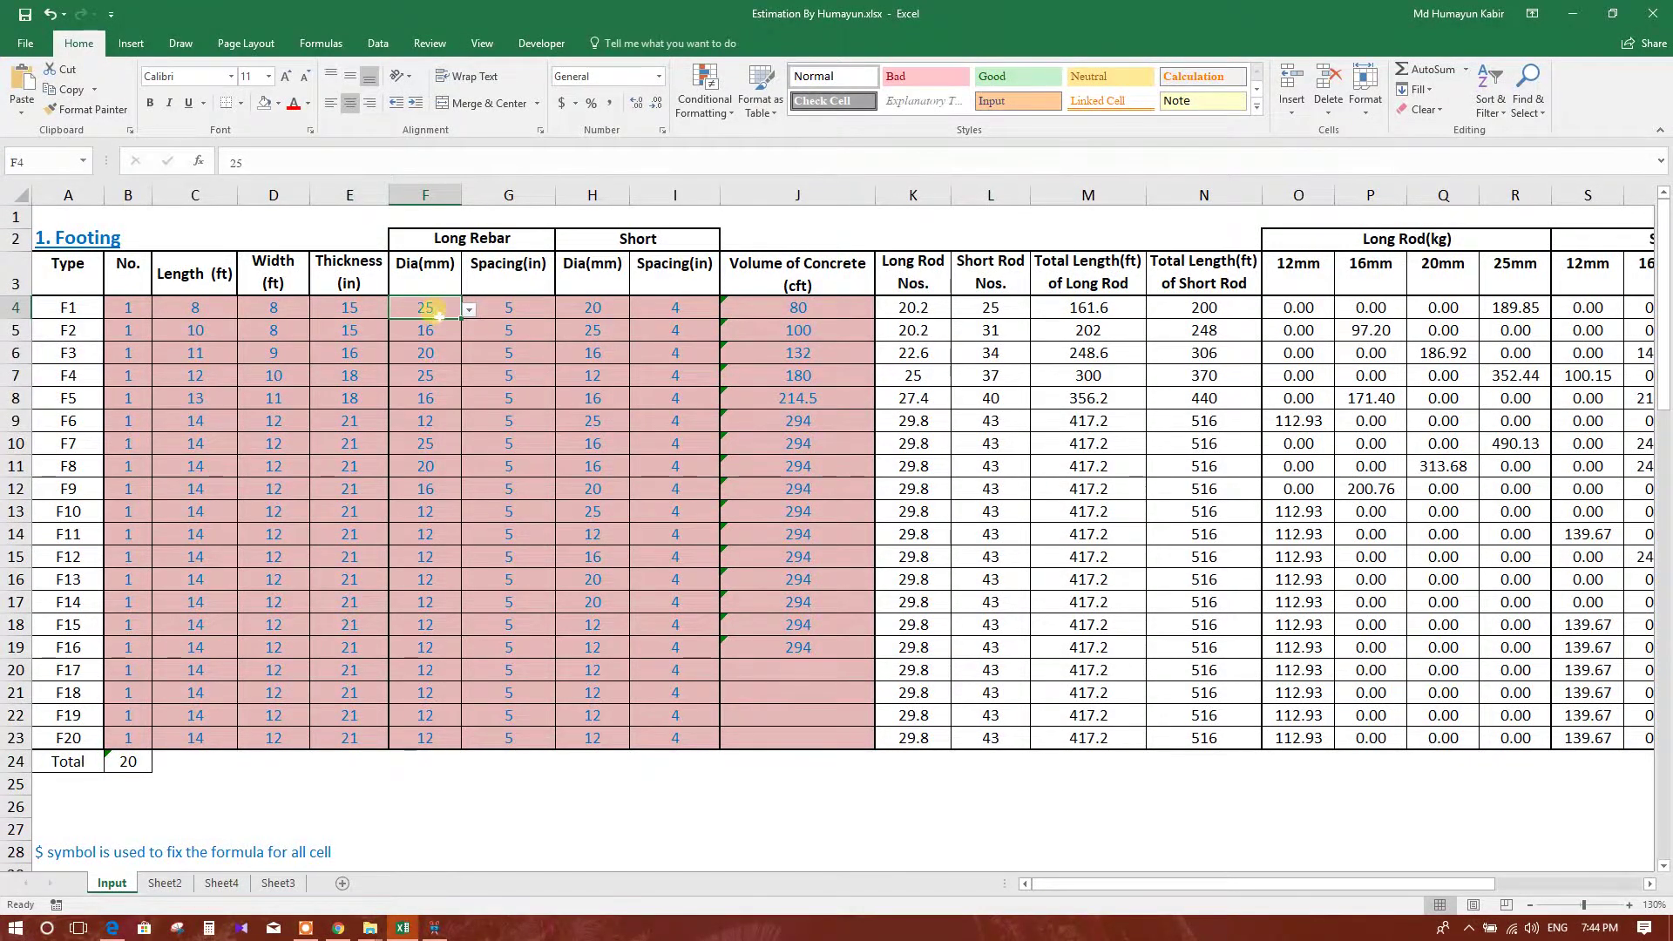
pyautogui.click(468, 311)
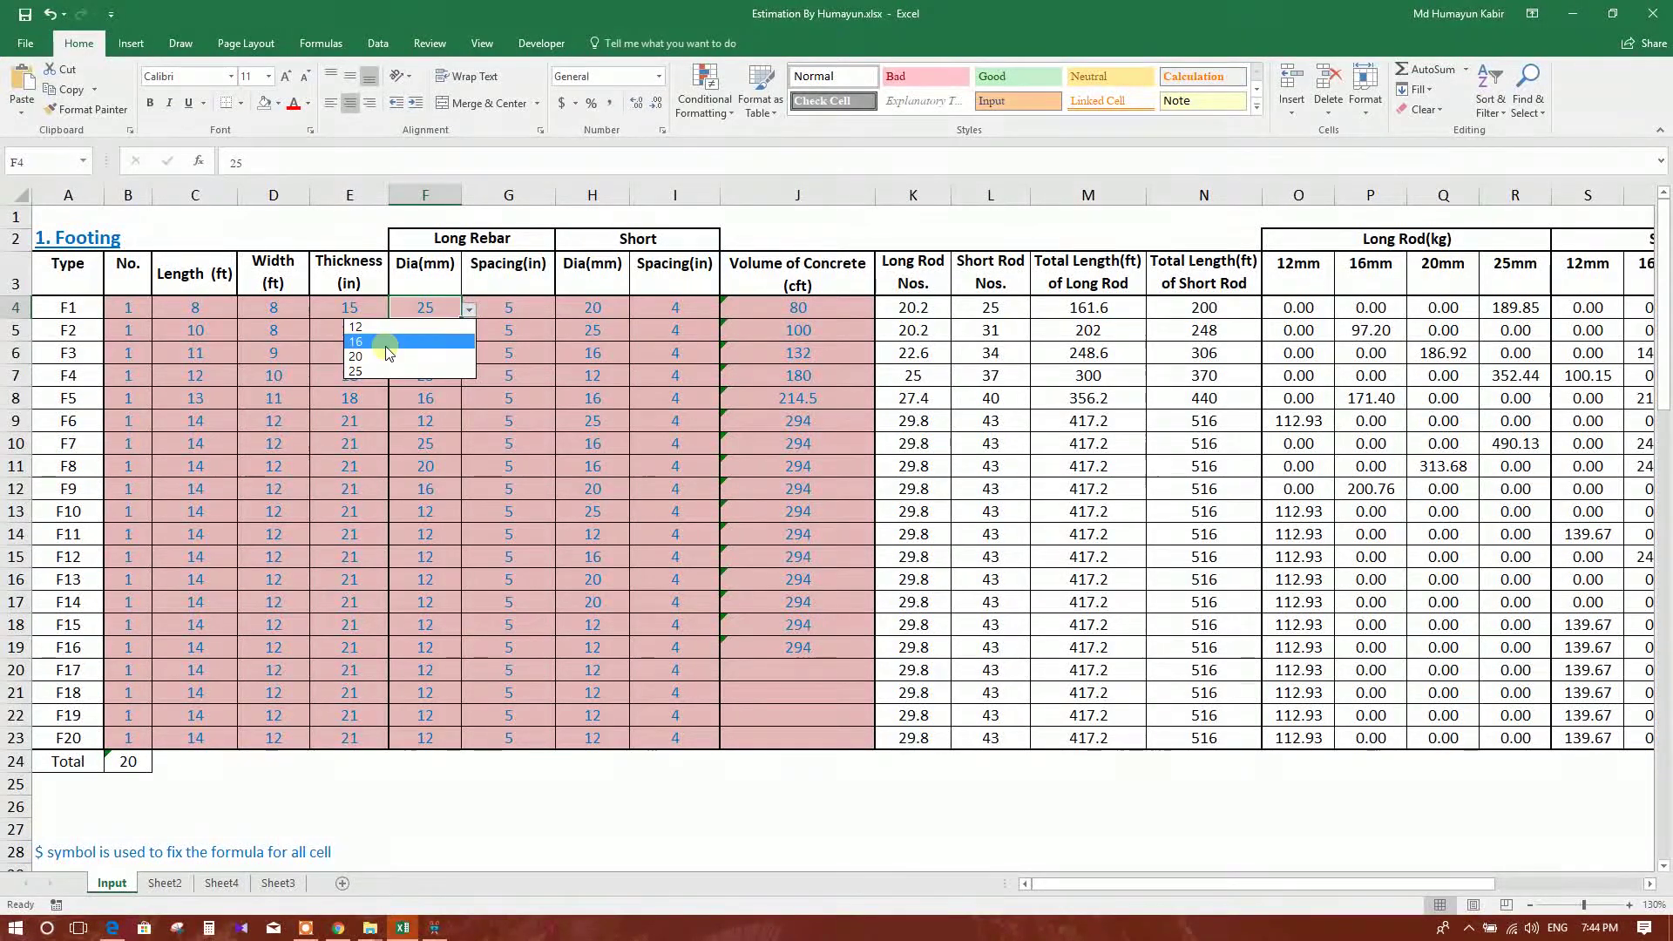
pyautogui.click(388, 341)
pyautogui.click(509, 308)
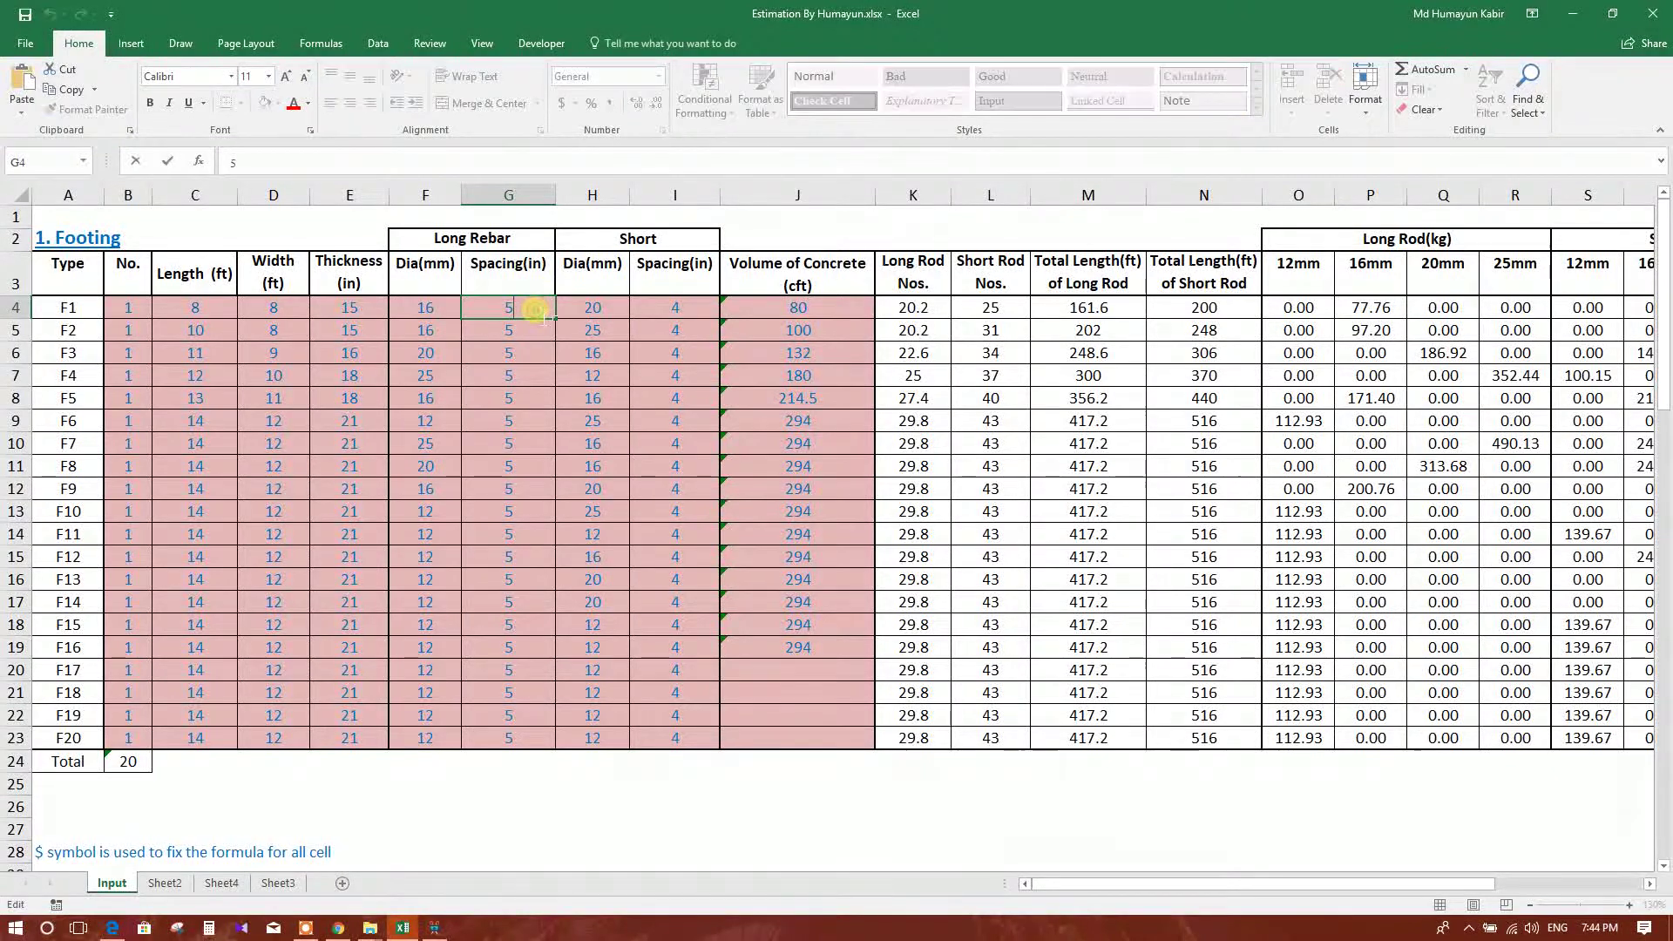
pyautogui.click(592, 307)
pyautogui.click(637, 310)
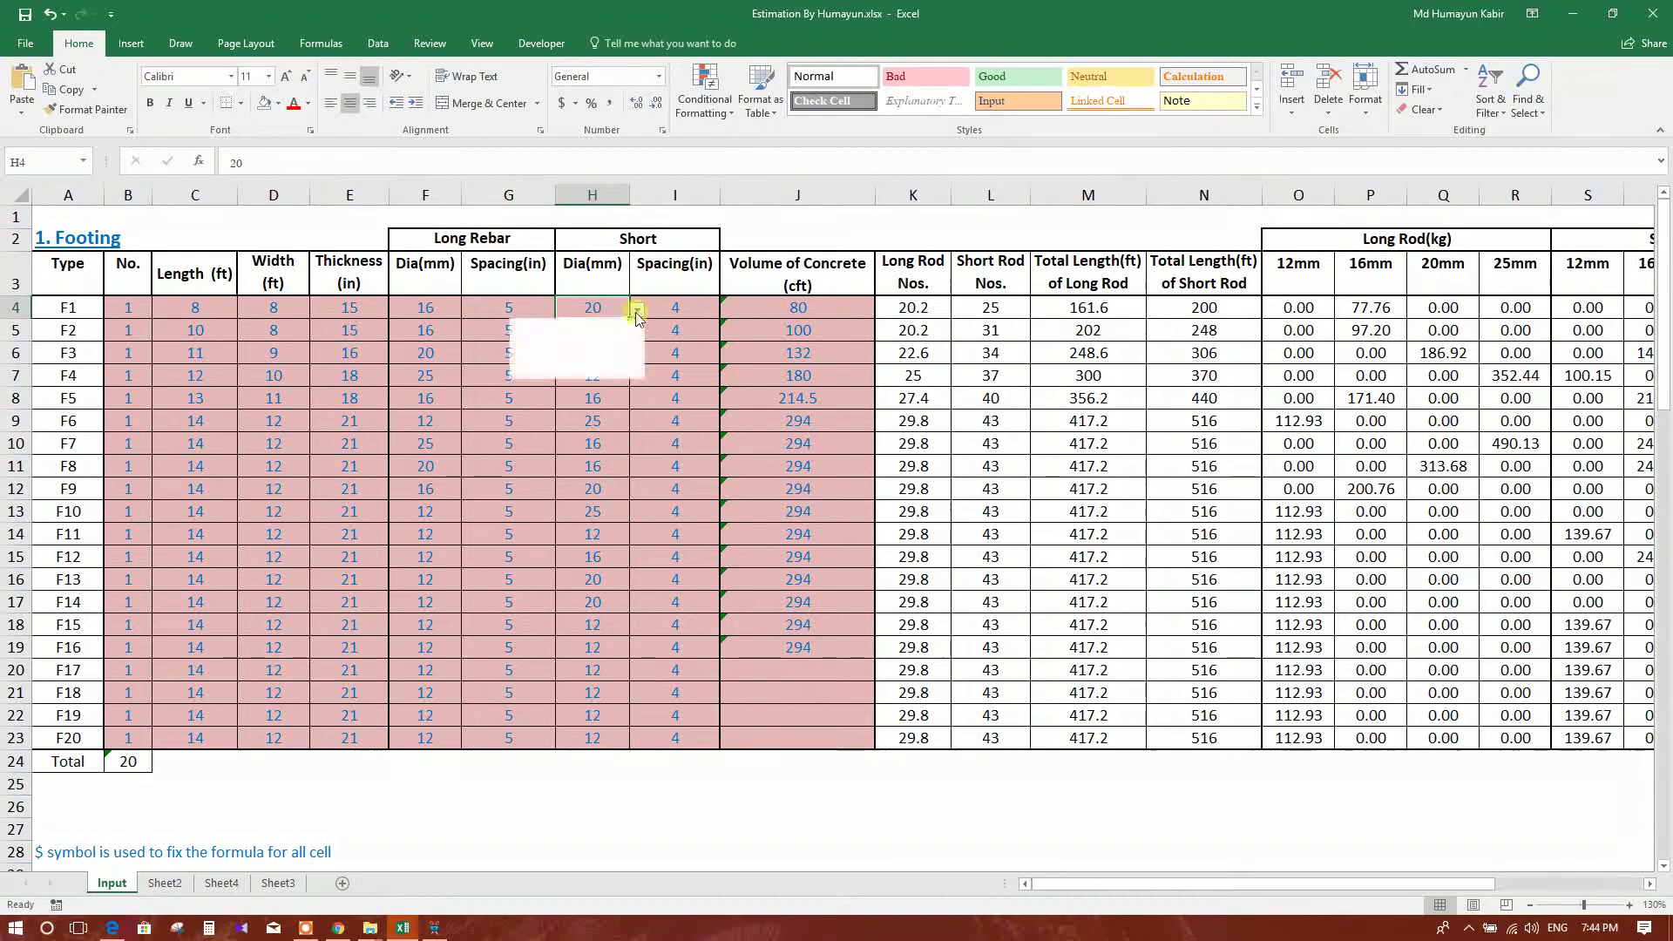
pyautogui.click(636, 310)
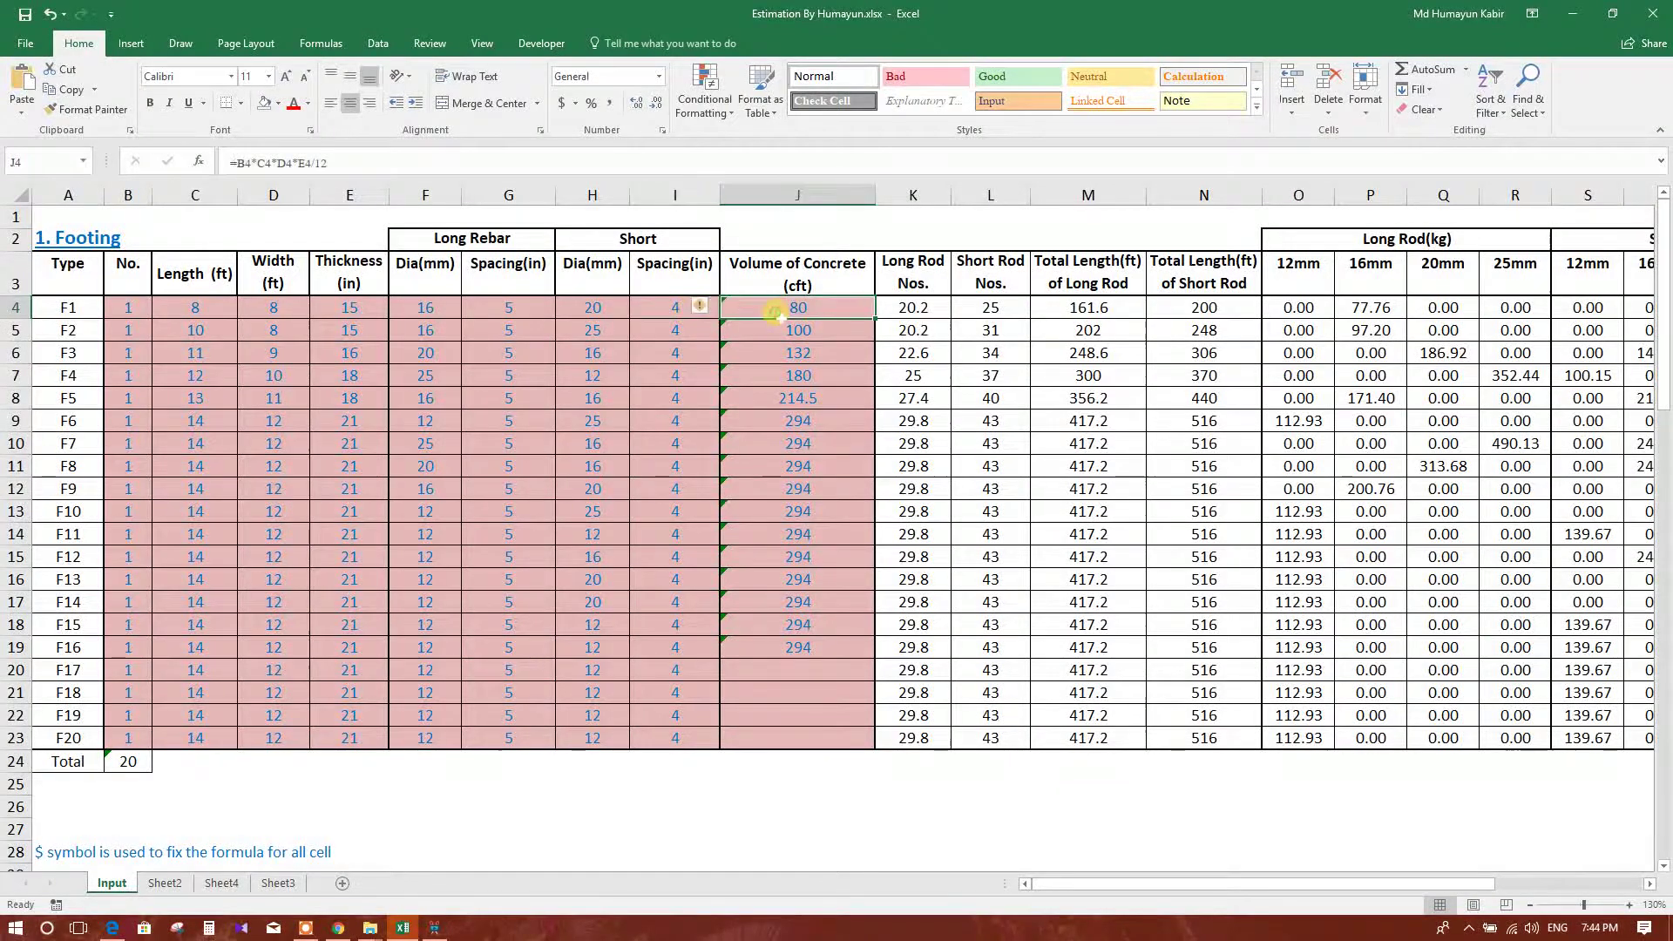
pyautogui.click(778, 310)
pyautogui.click(912, 307)
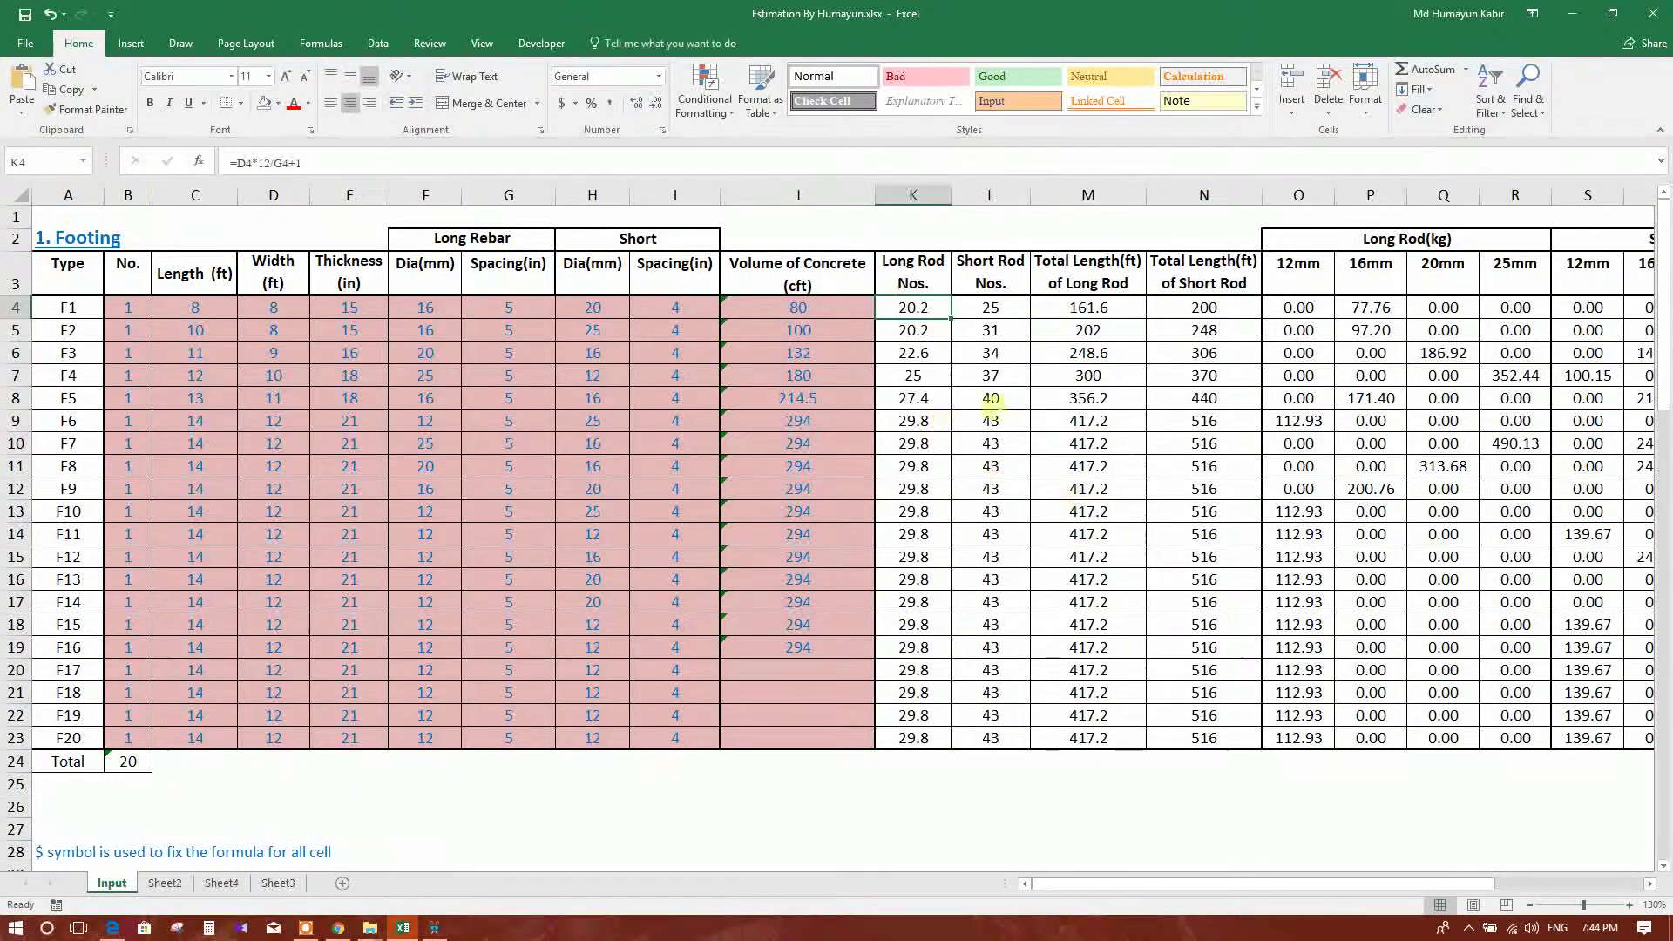
pyautogui.click(301, 162)
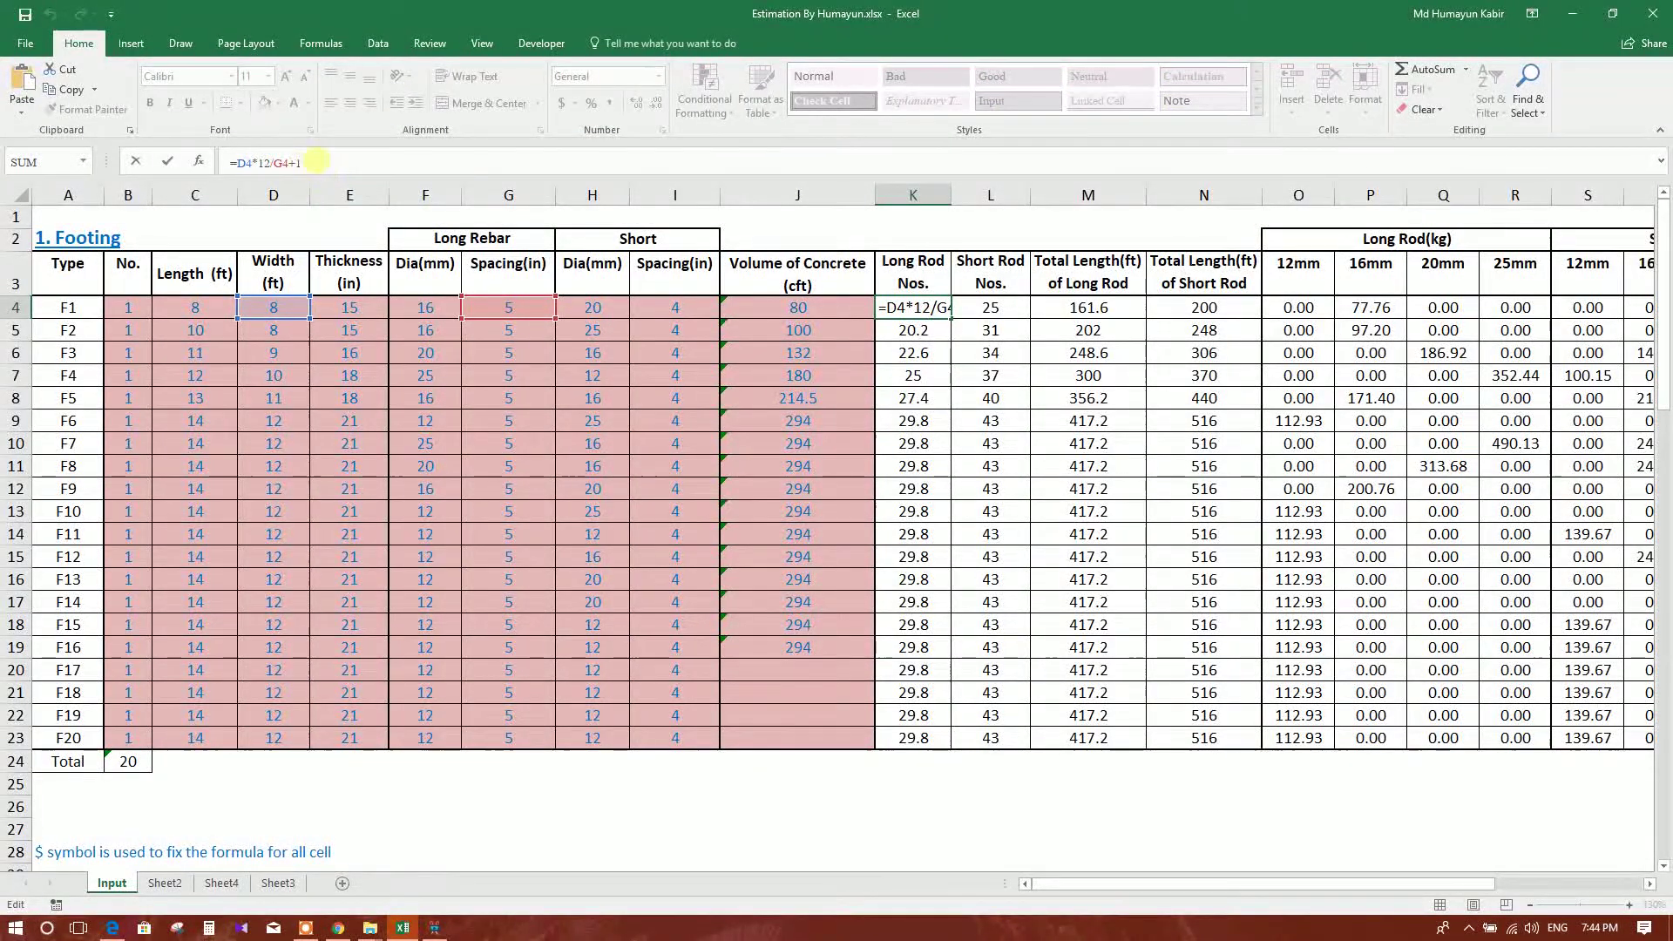
pyautogui.press('Return')
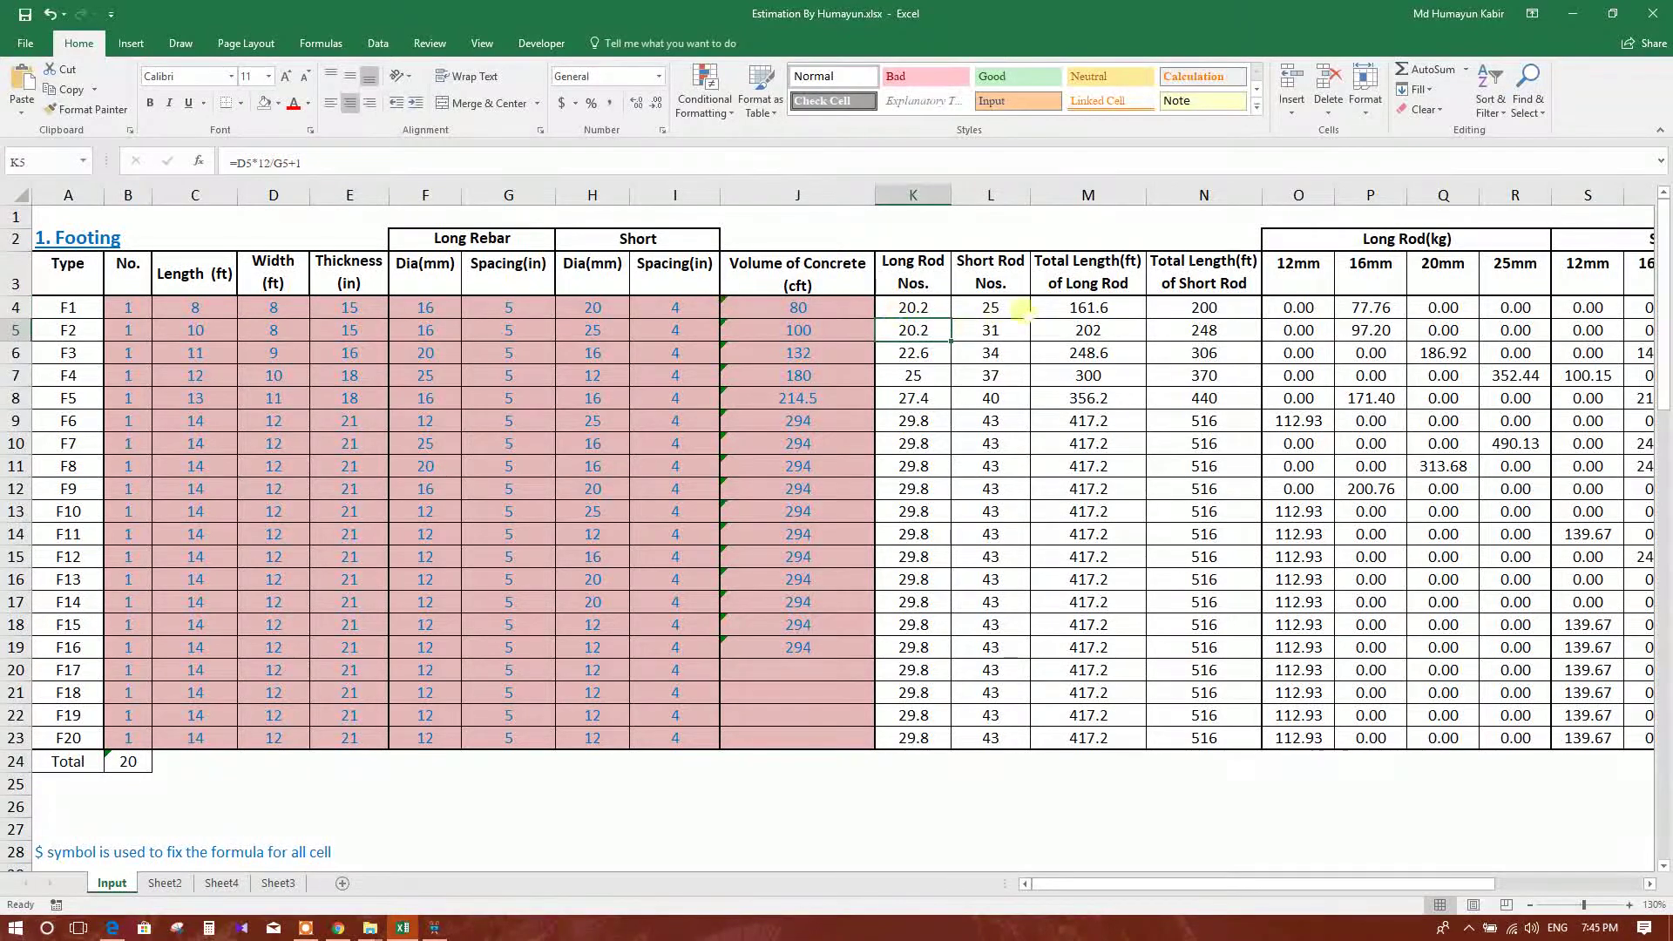
pyautogui.click(998, 307)
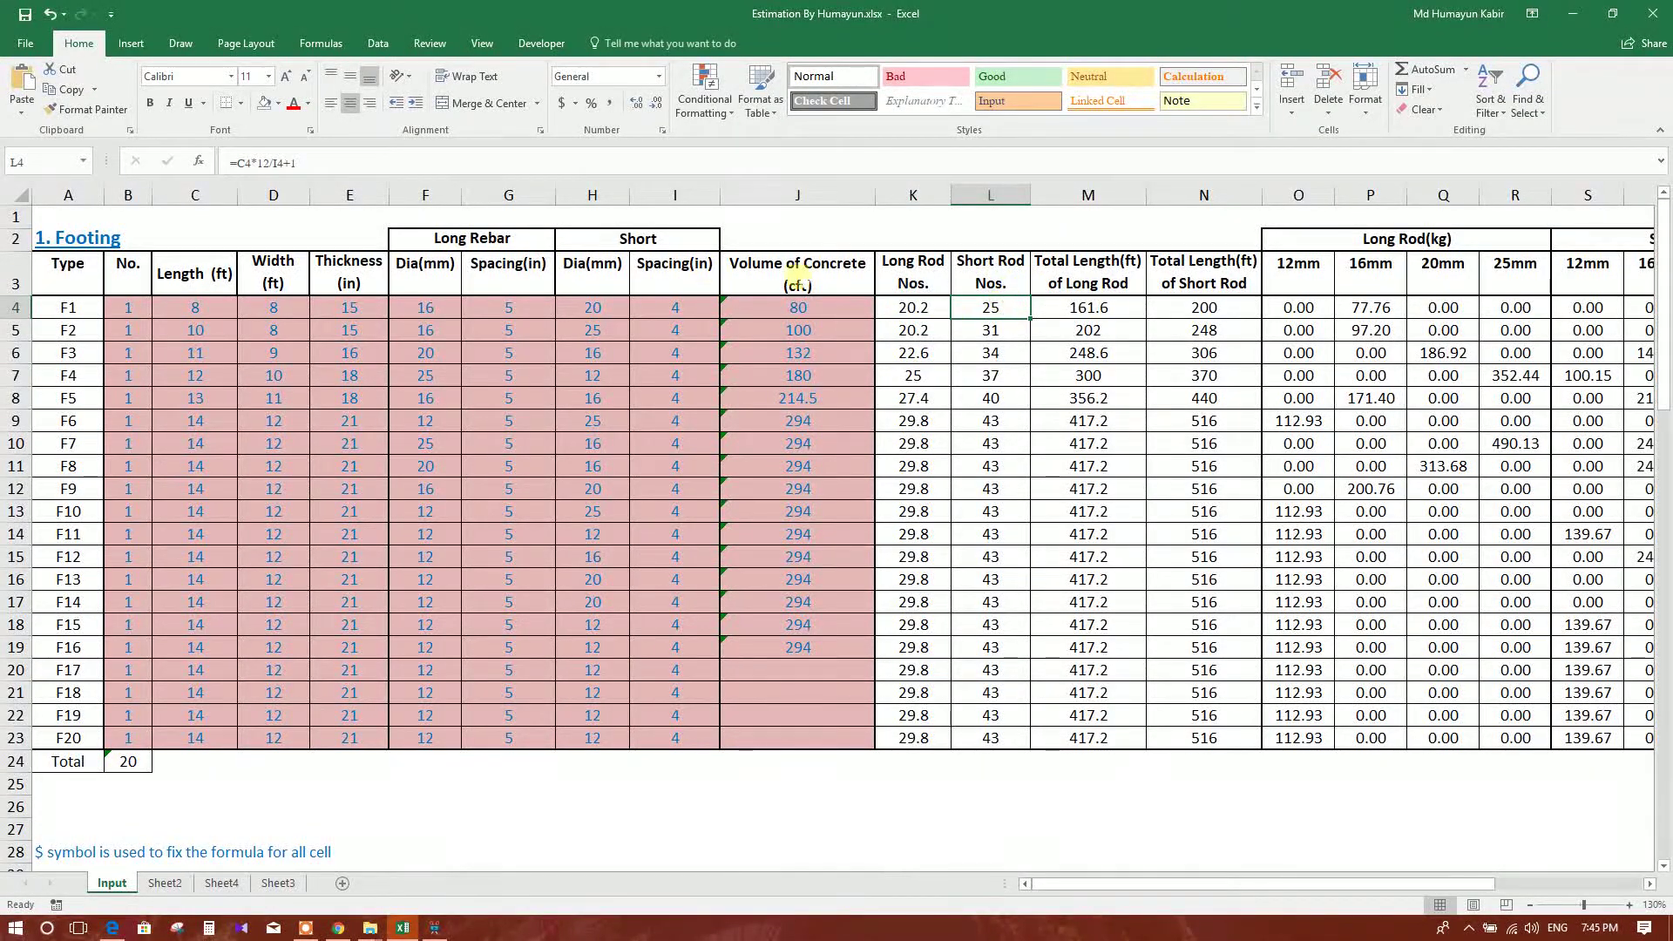
pyautogui.click(1058, 310)
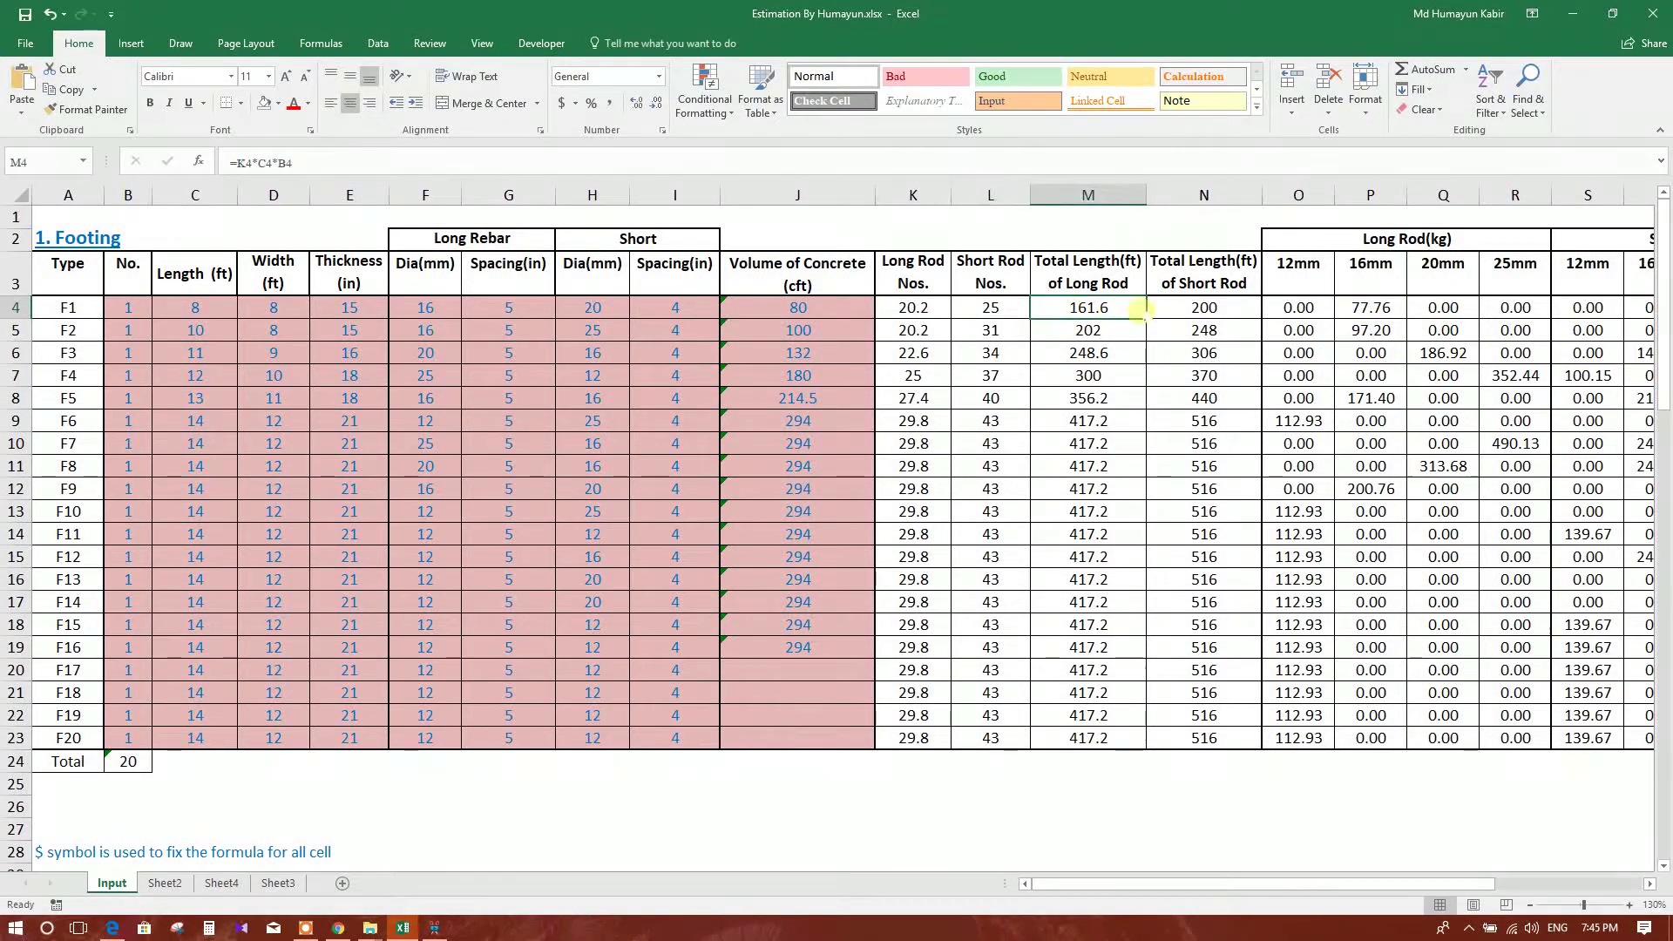
pyautogui.click(533, 163)
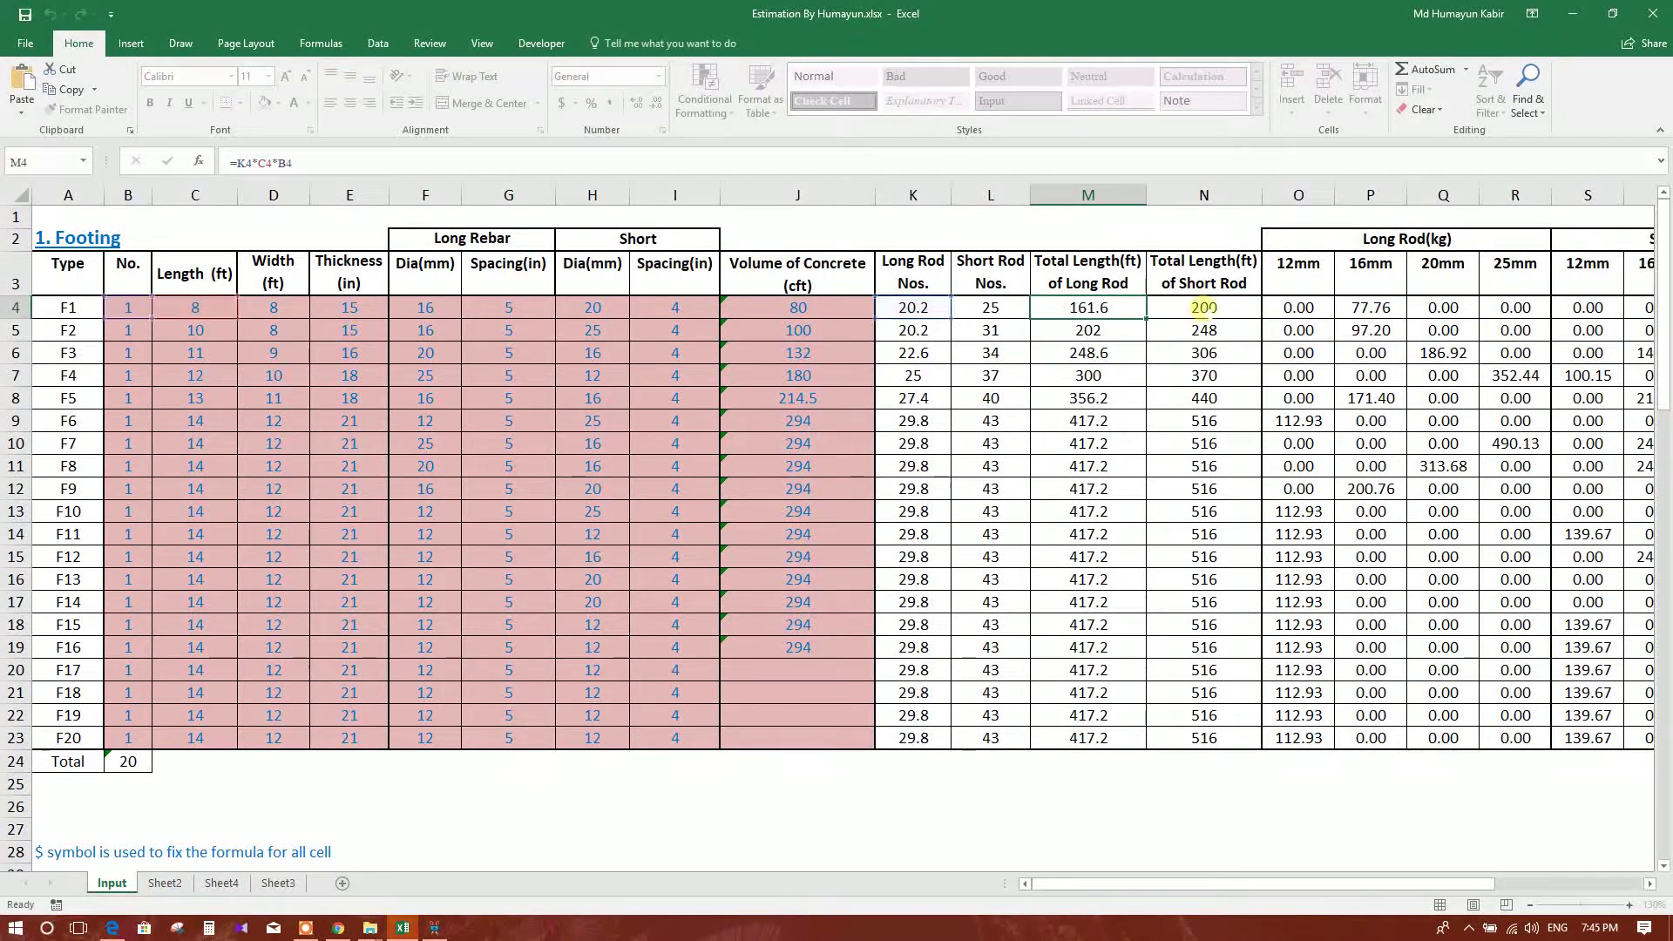
pyautogui.click(1202, 310)
pyautogui.click(389, 163)
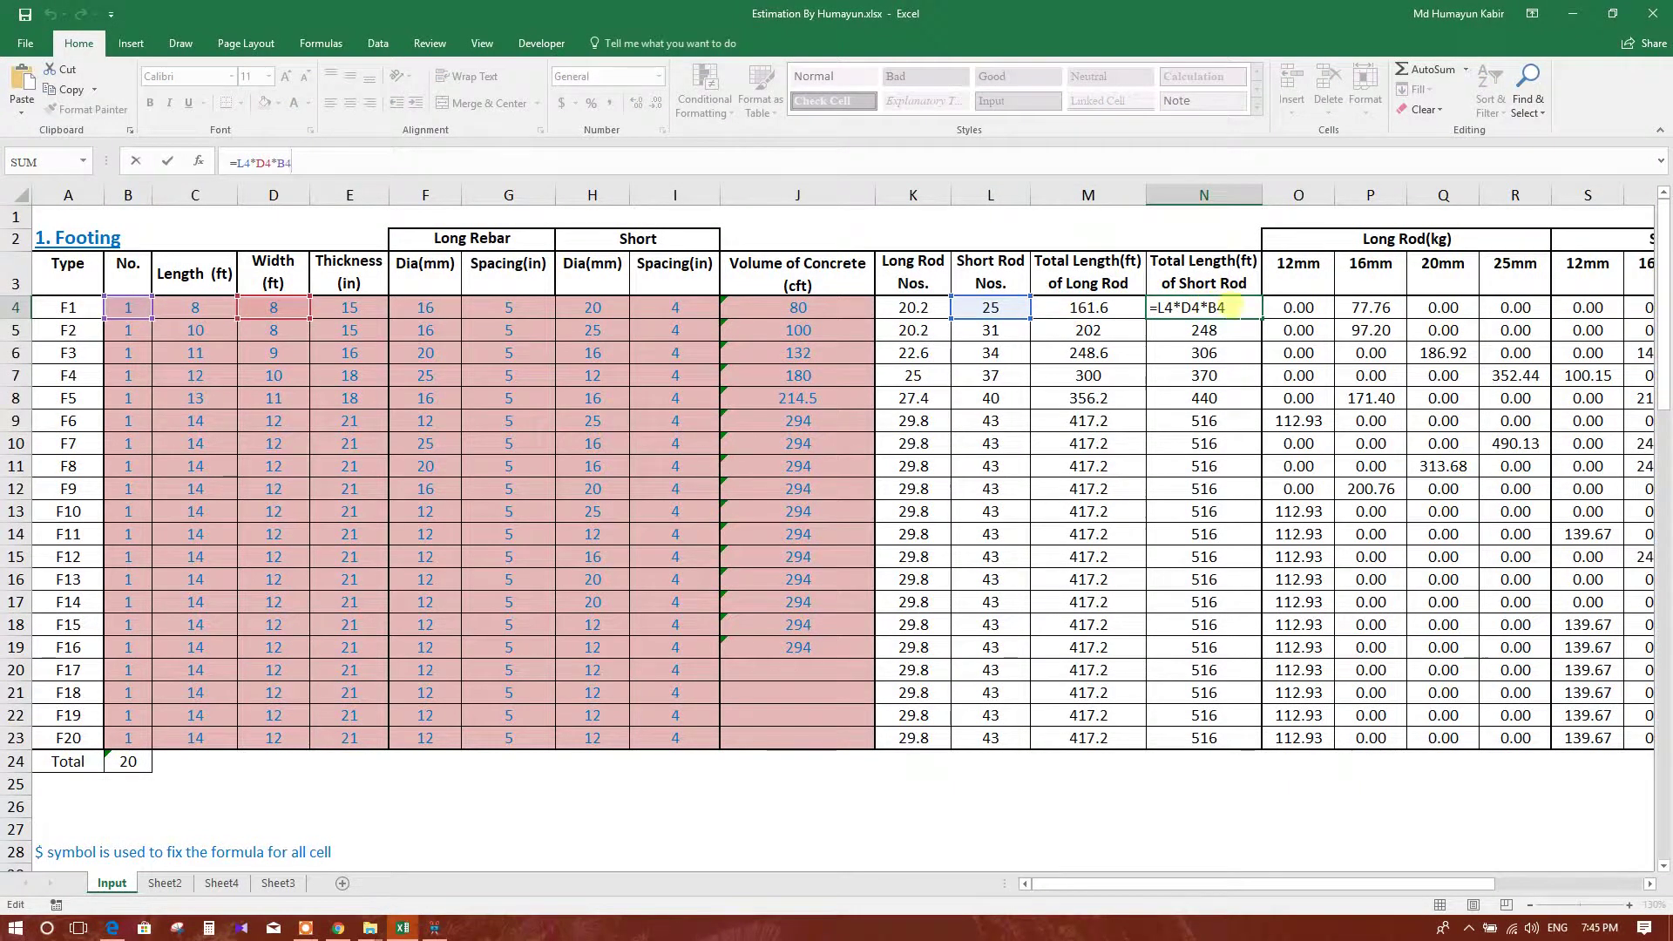
pyautogui.press('Return')
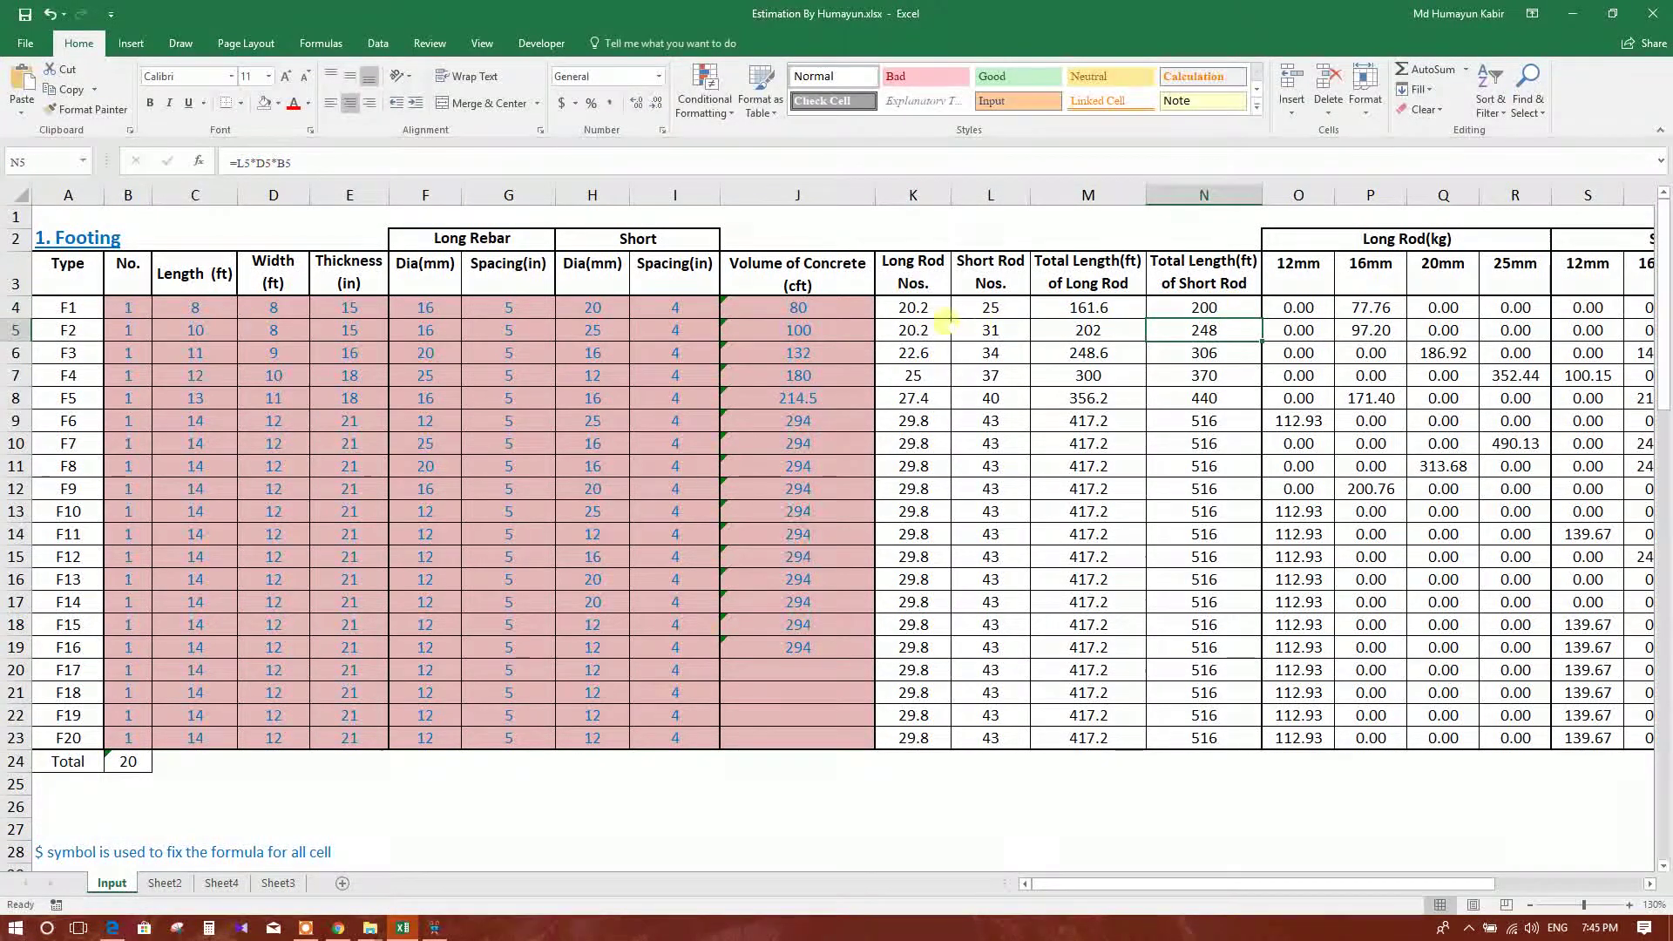
pyautogui.moveTo(912, 309); pyautogui.dragTo(1203, 309)
pyautogui.click(1204, 308)
pyautogui.click(989, 309)
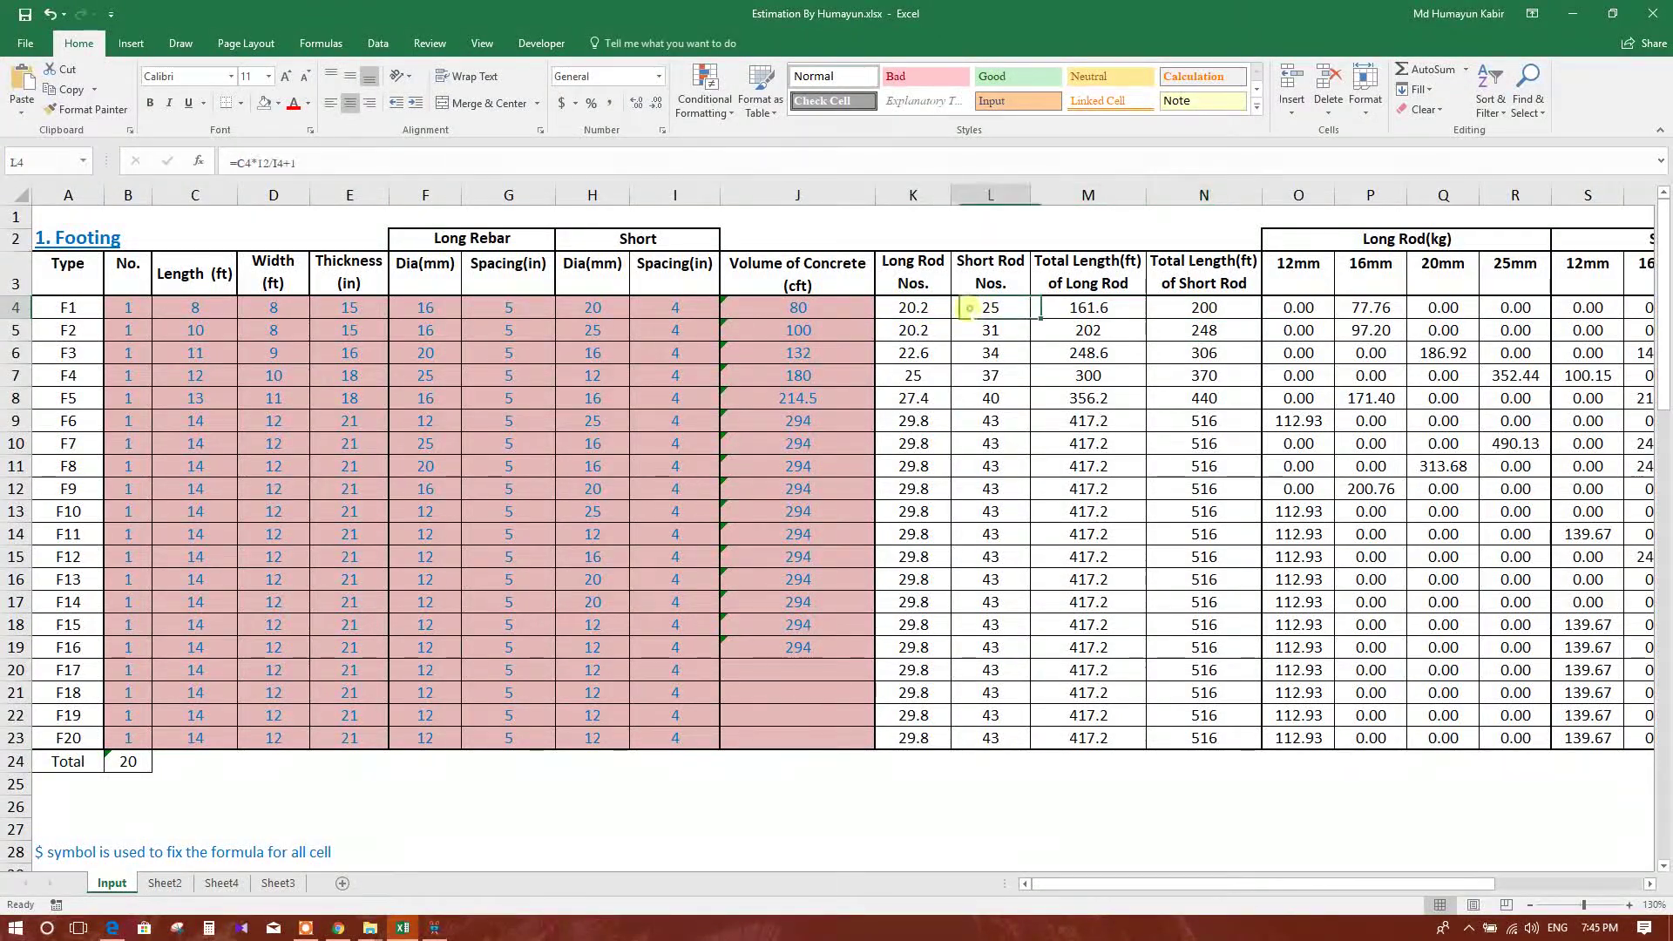
pyautogui.click(913, 309)
pyautogui.moveTo(1088, 308); pyautogui.dragTo(1204, 309)
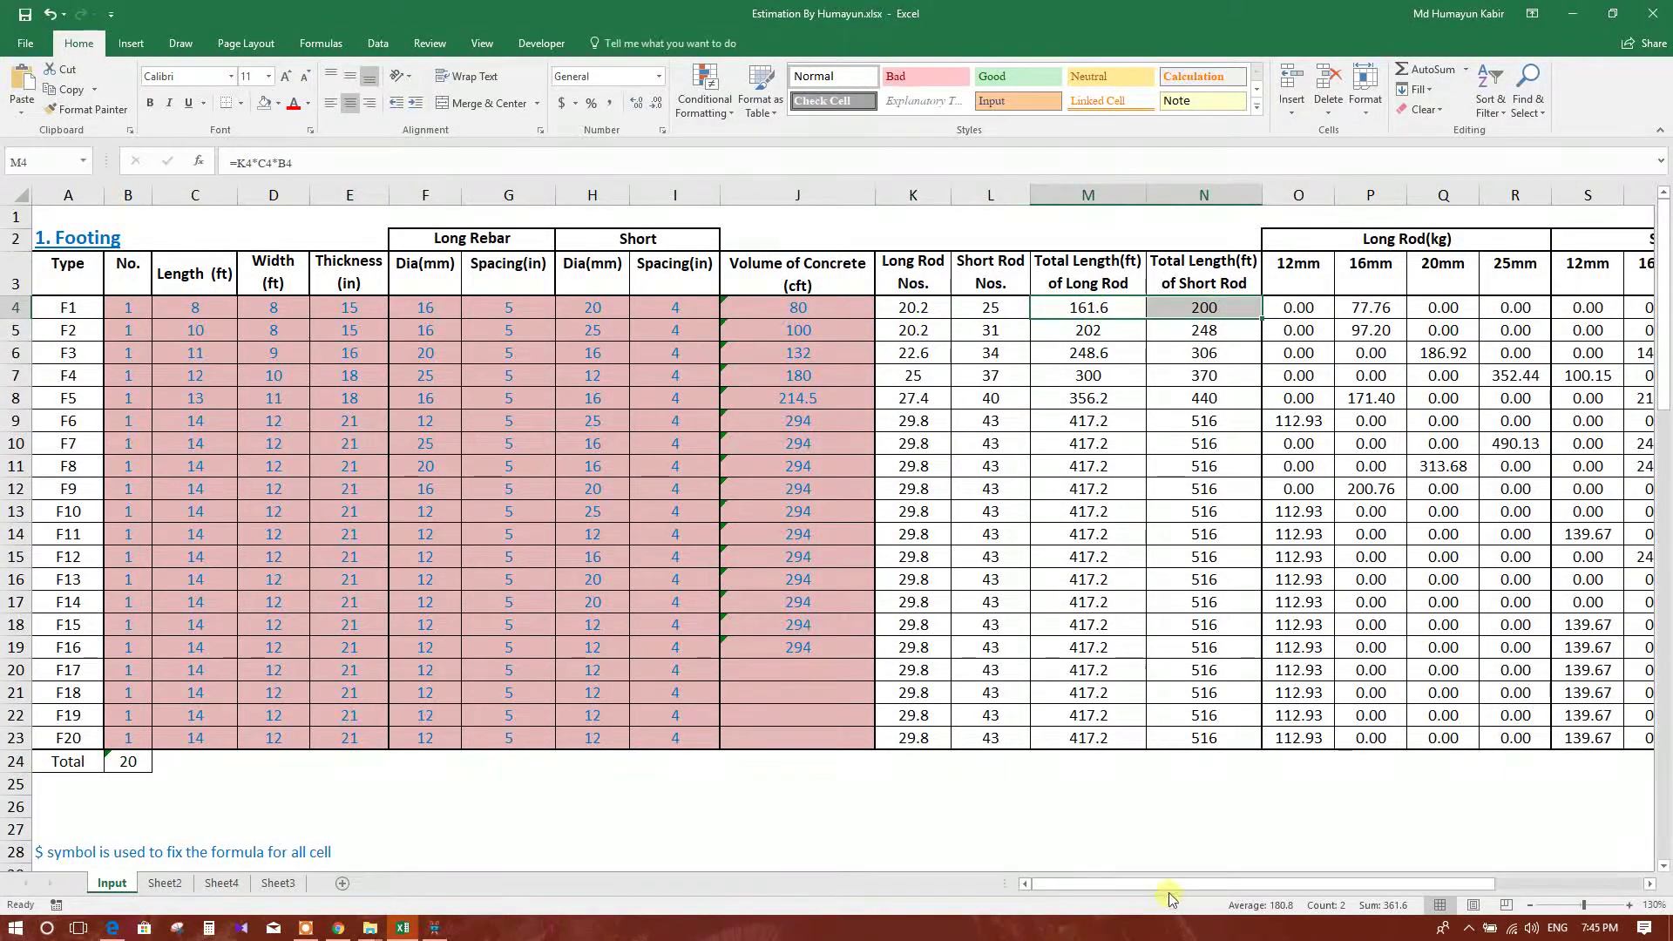
pyautogui.moveTo(1177, 888); pyautogui.dragTo(1255, 888)
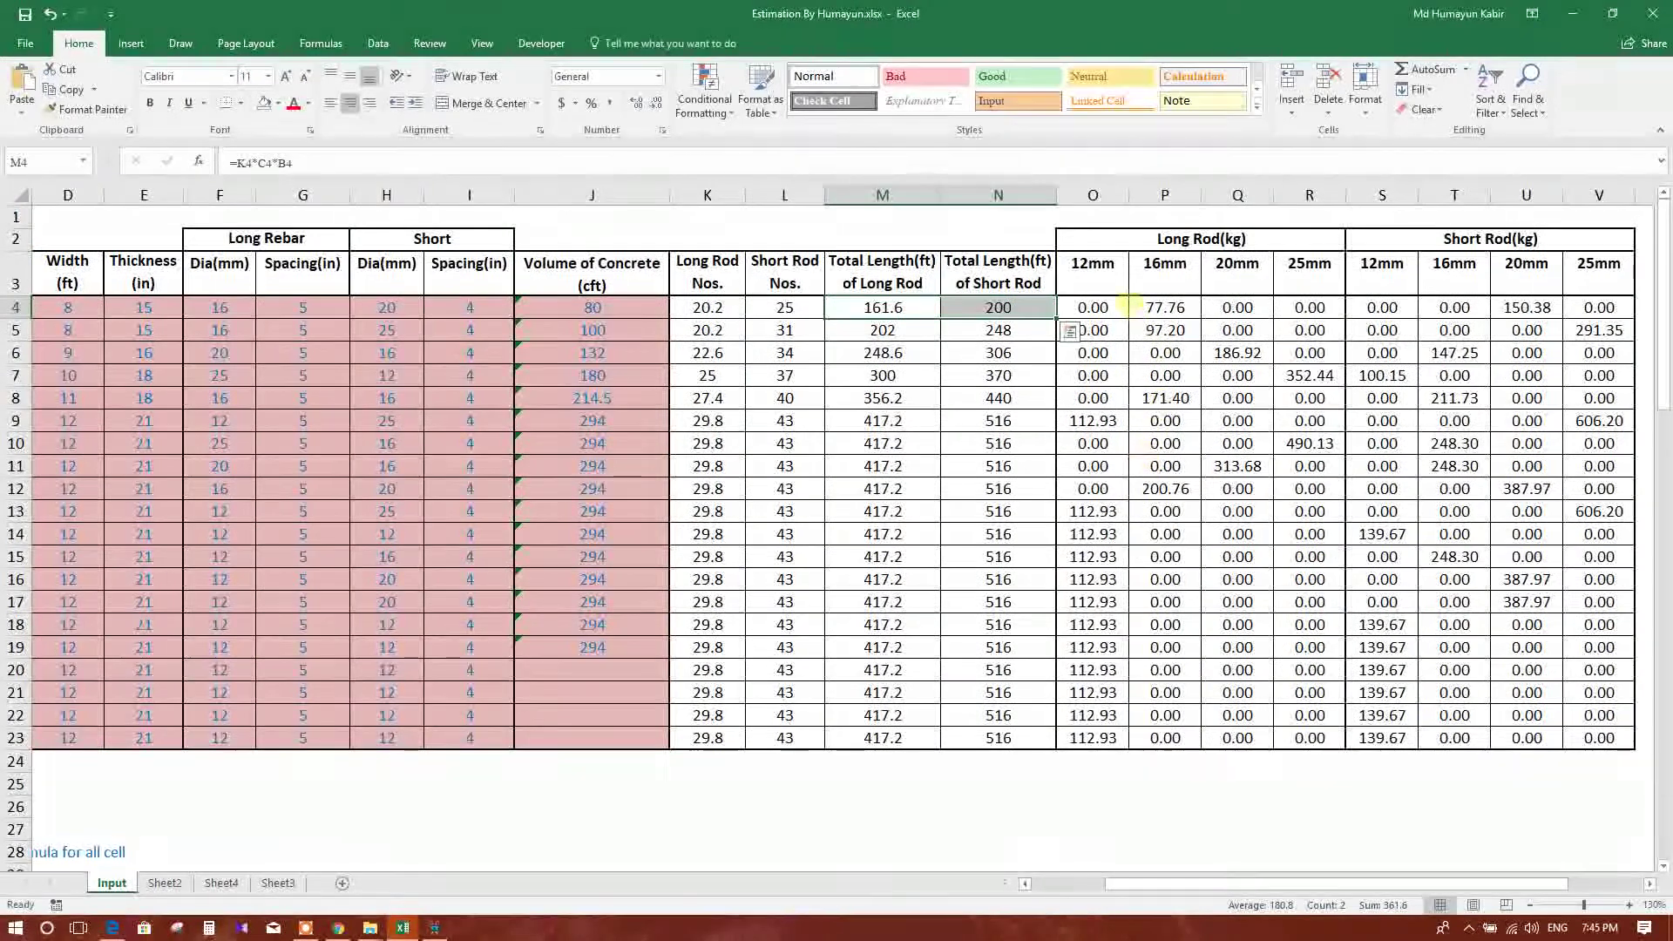
pyautogui.click(1094, 309)
pyautogui.click(343, 162)
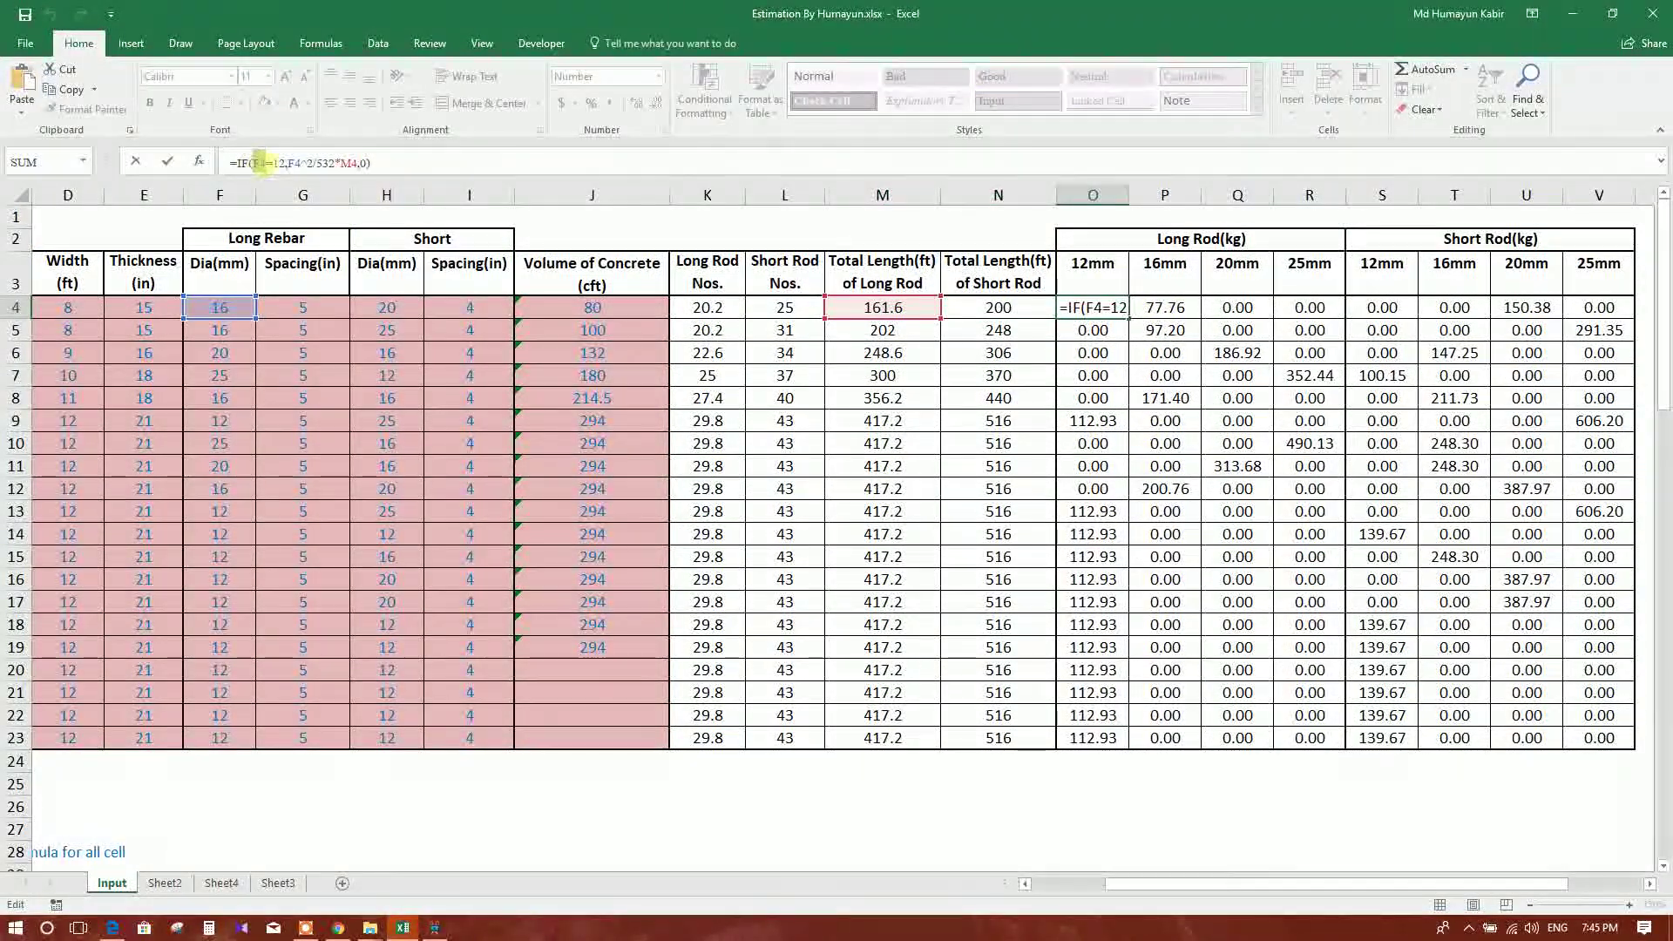
pyautogui.moveTo(257, 162); pyautogui.dragTo(269, 162)
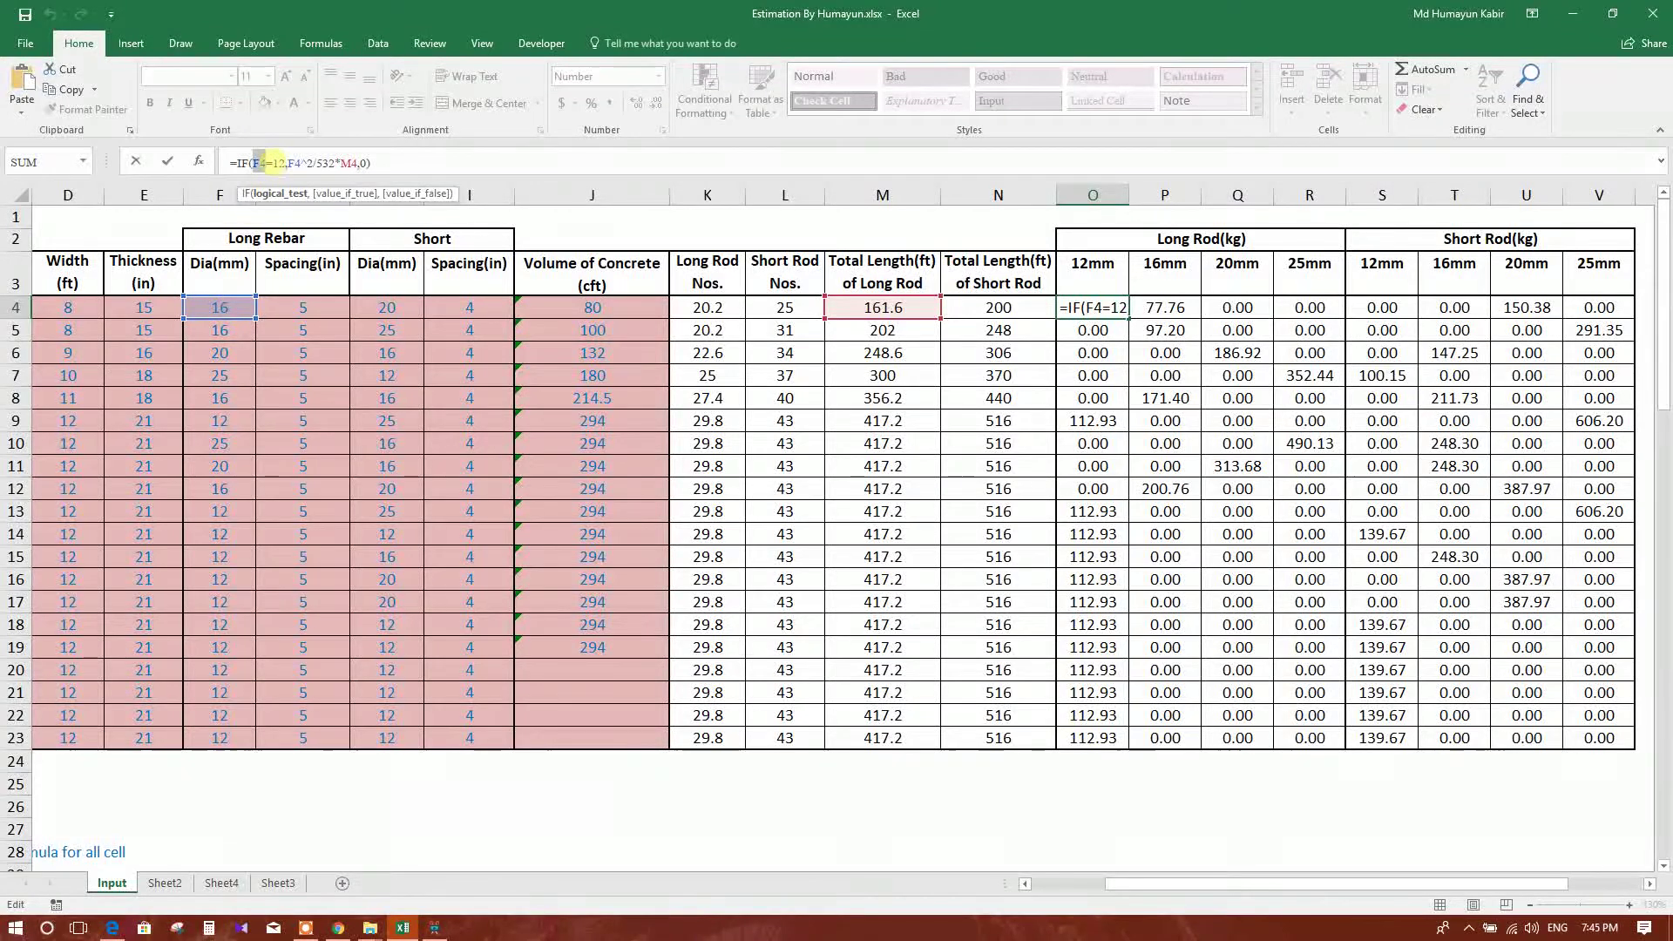
pyautogui.click(302, 162)
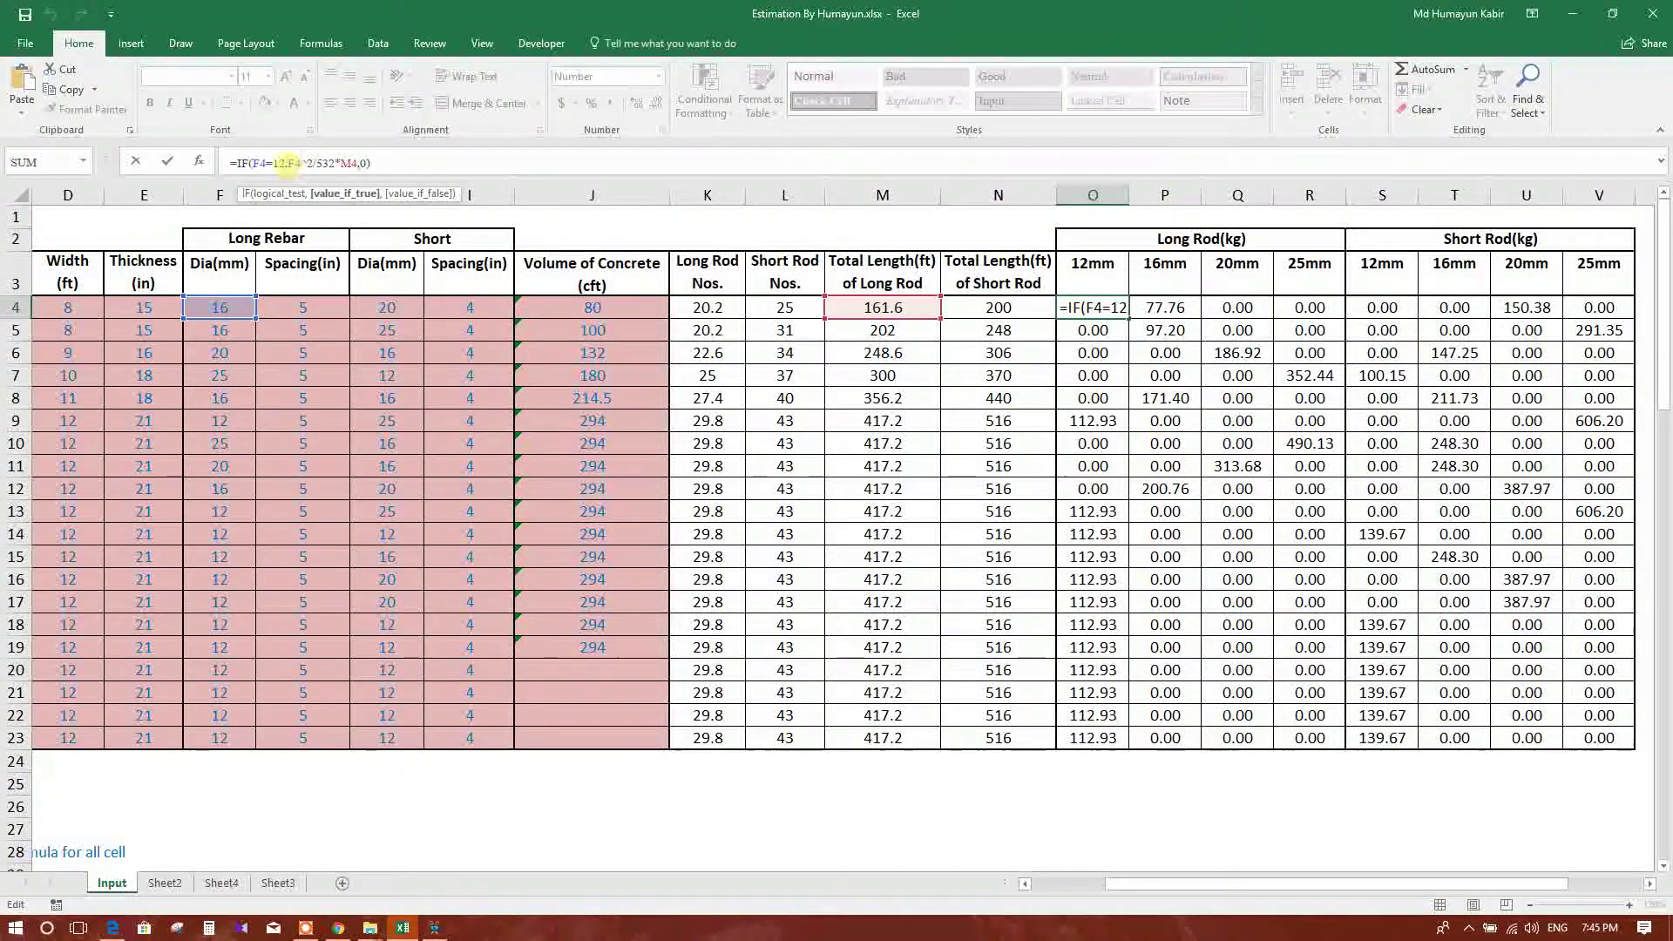
pyautogui.moveTo(286, 163); pyautogui.dragTo(314, 162)
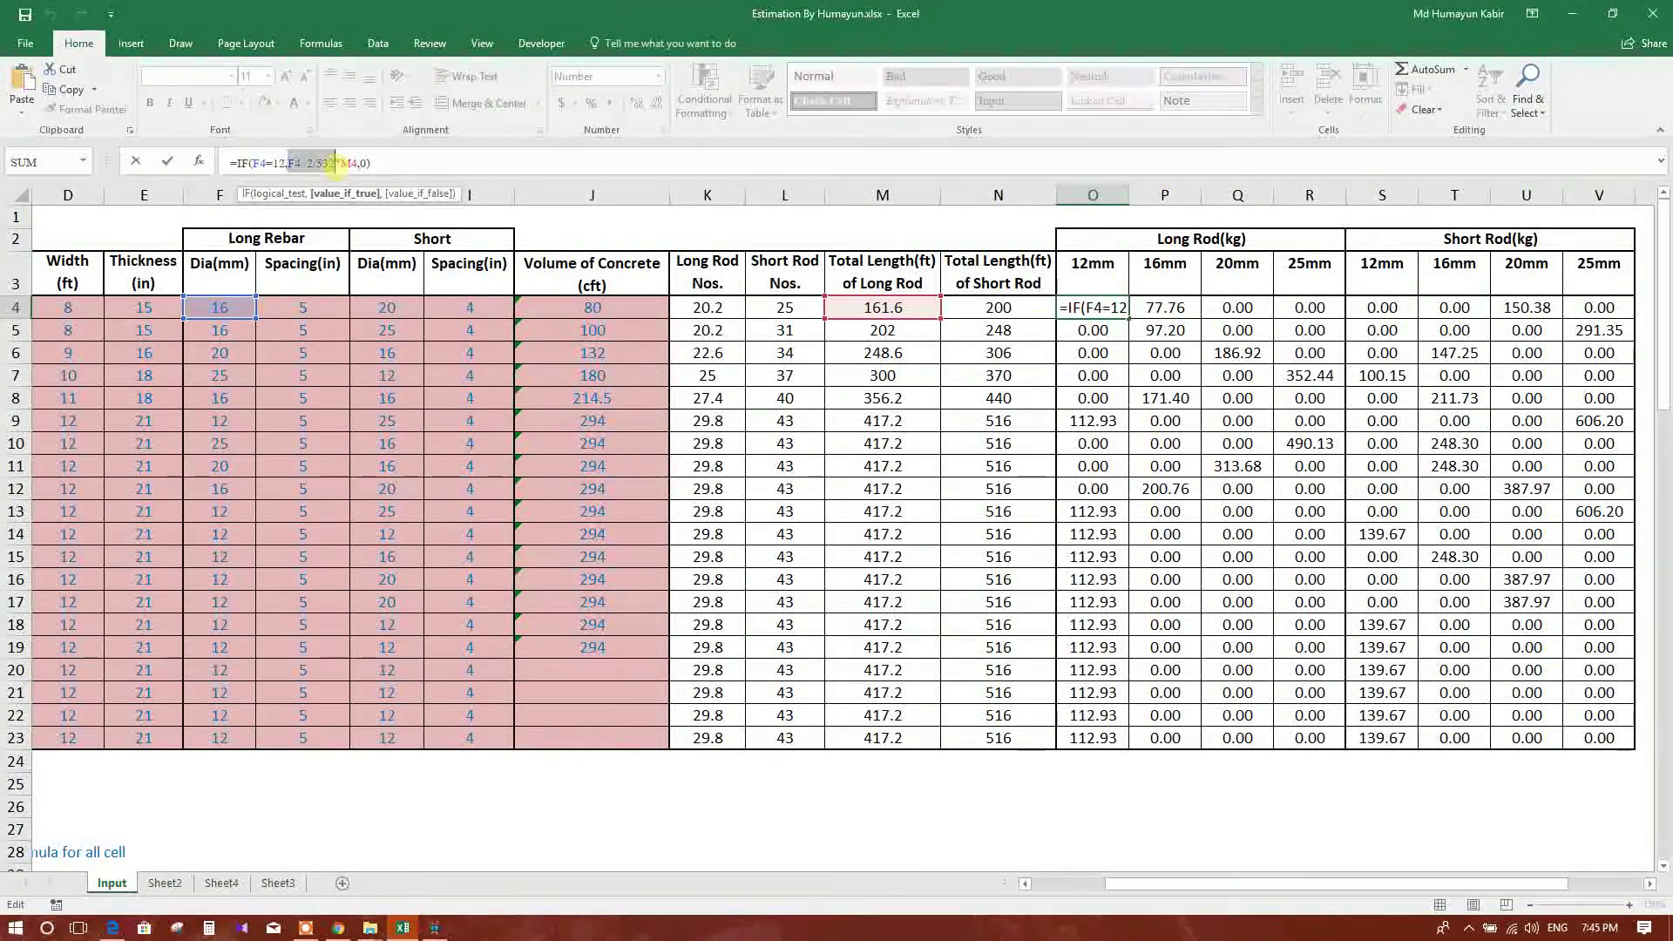
pyautogui.click(299, 165)
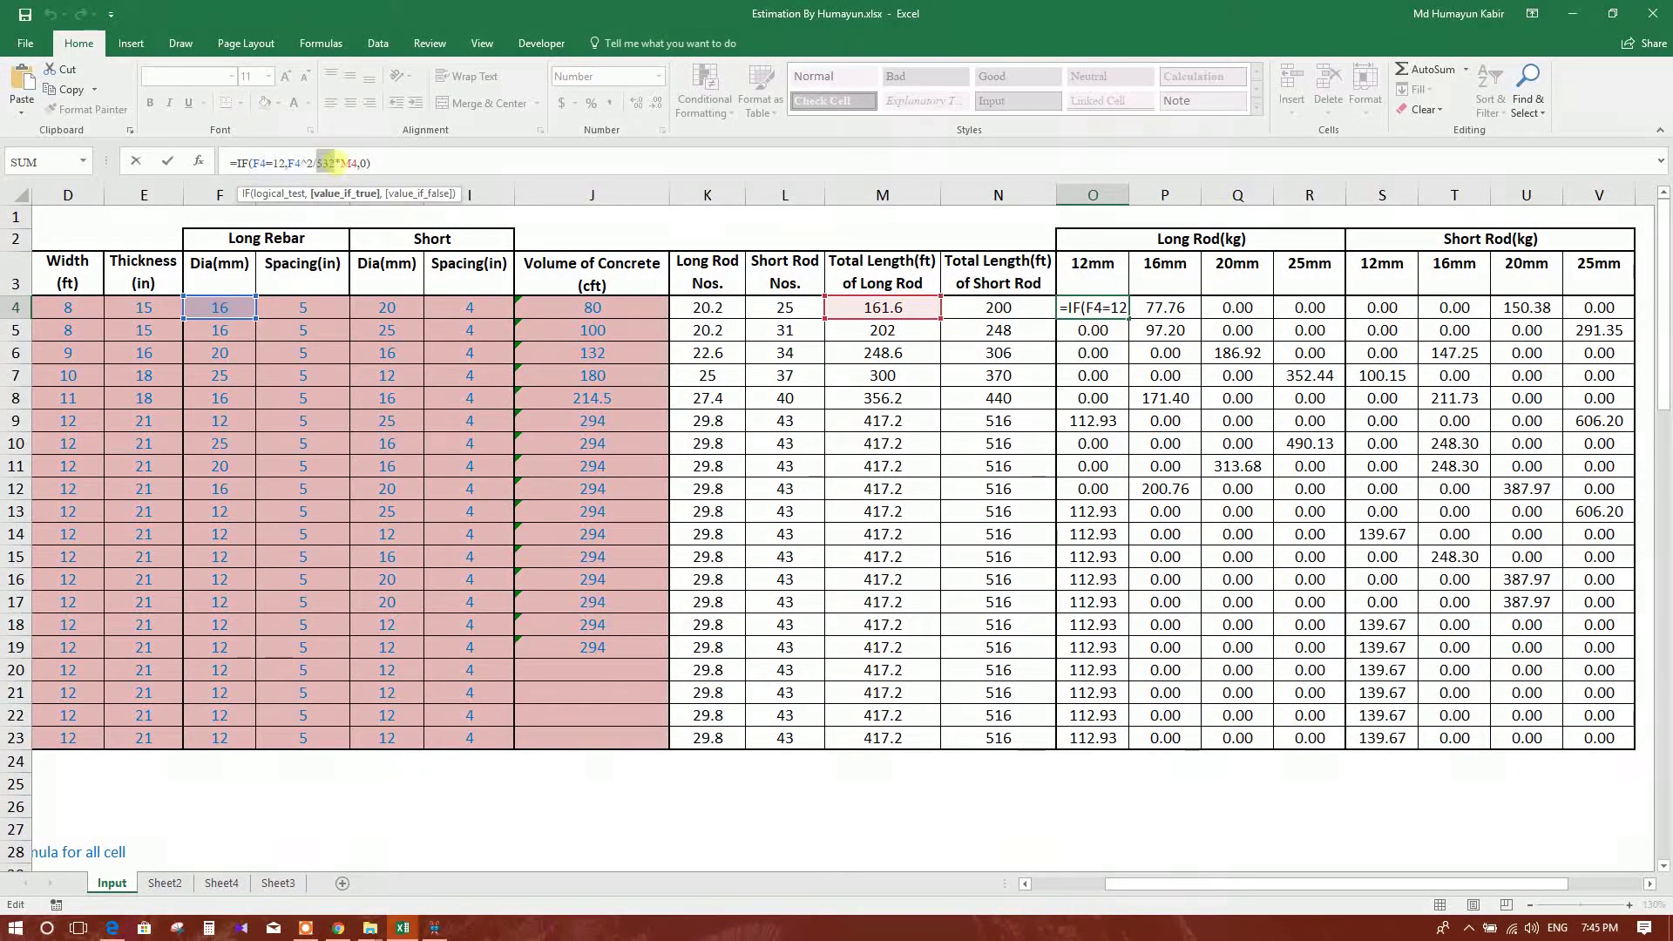
pyautogui.moveTo(318, 162); pyautogui.dragTo(334, 162)
pyautogui.click(381, 163)
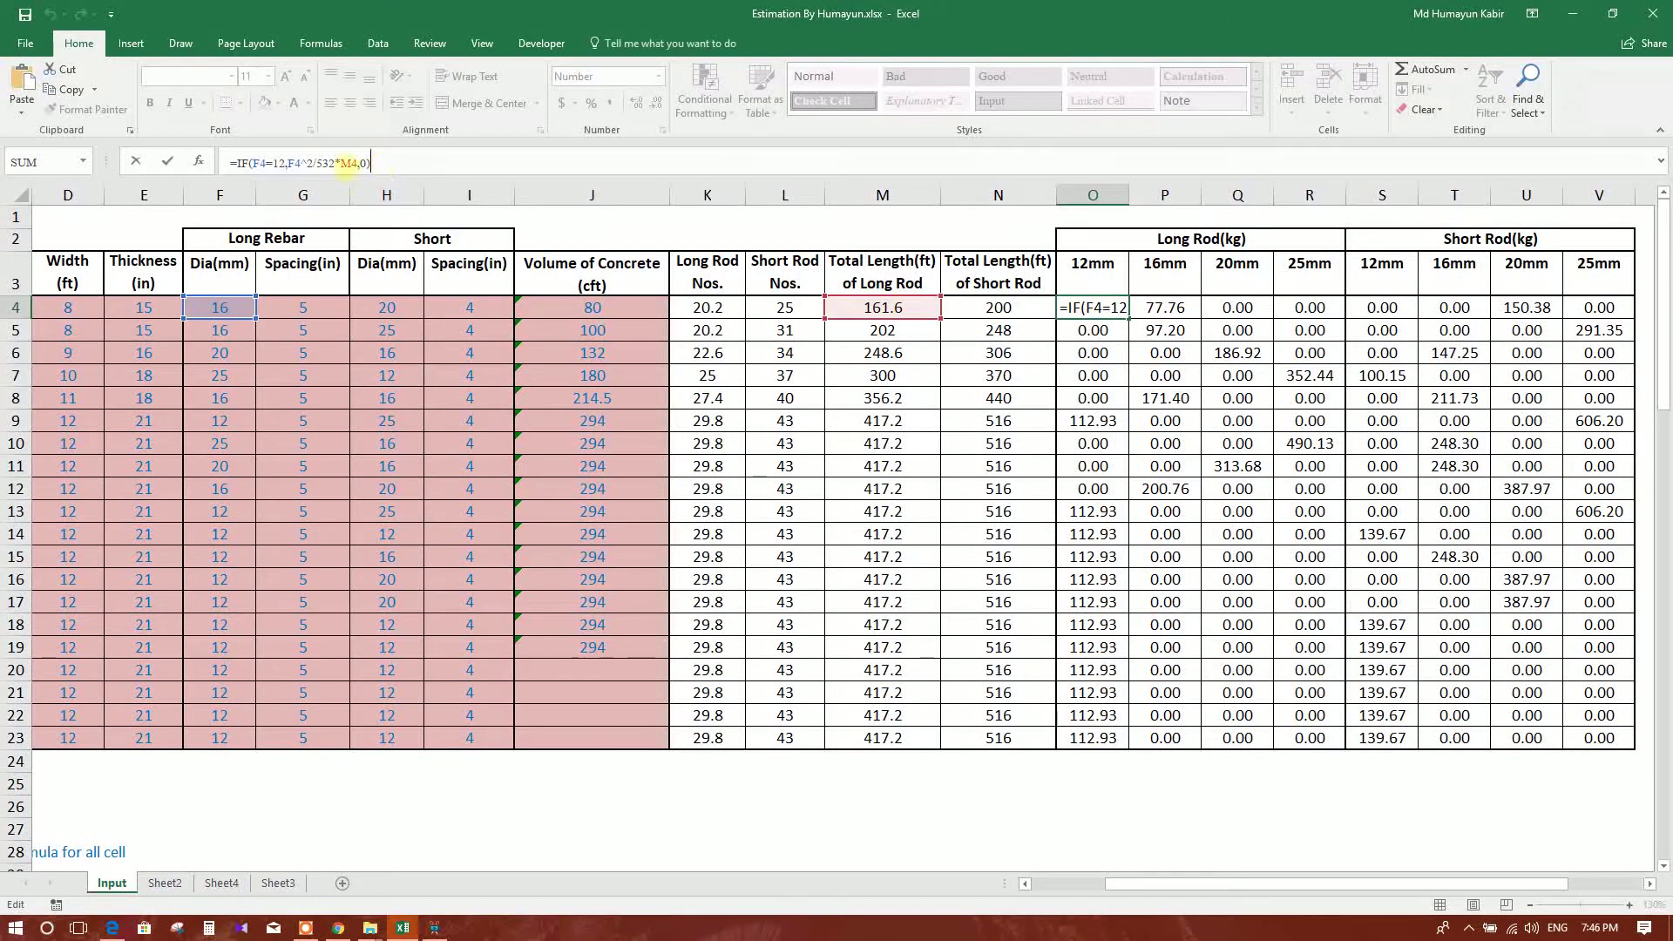
pyautogui.click(320, 163)
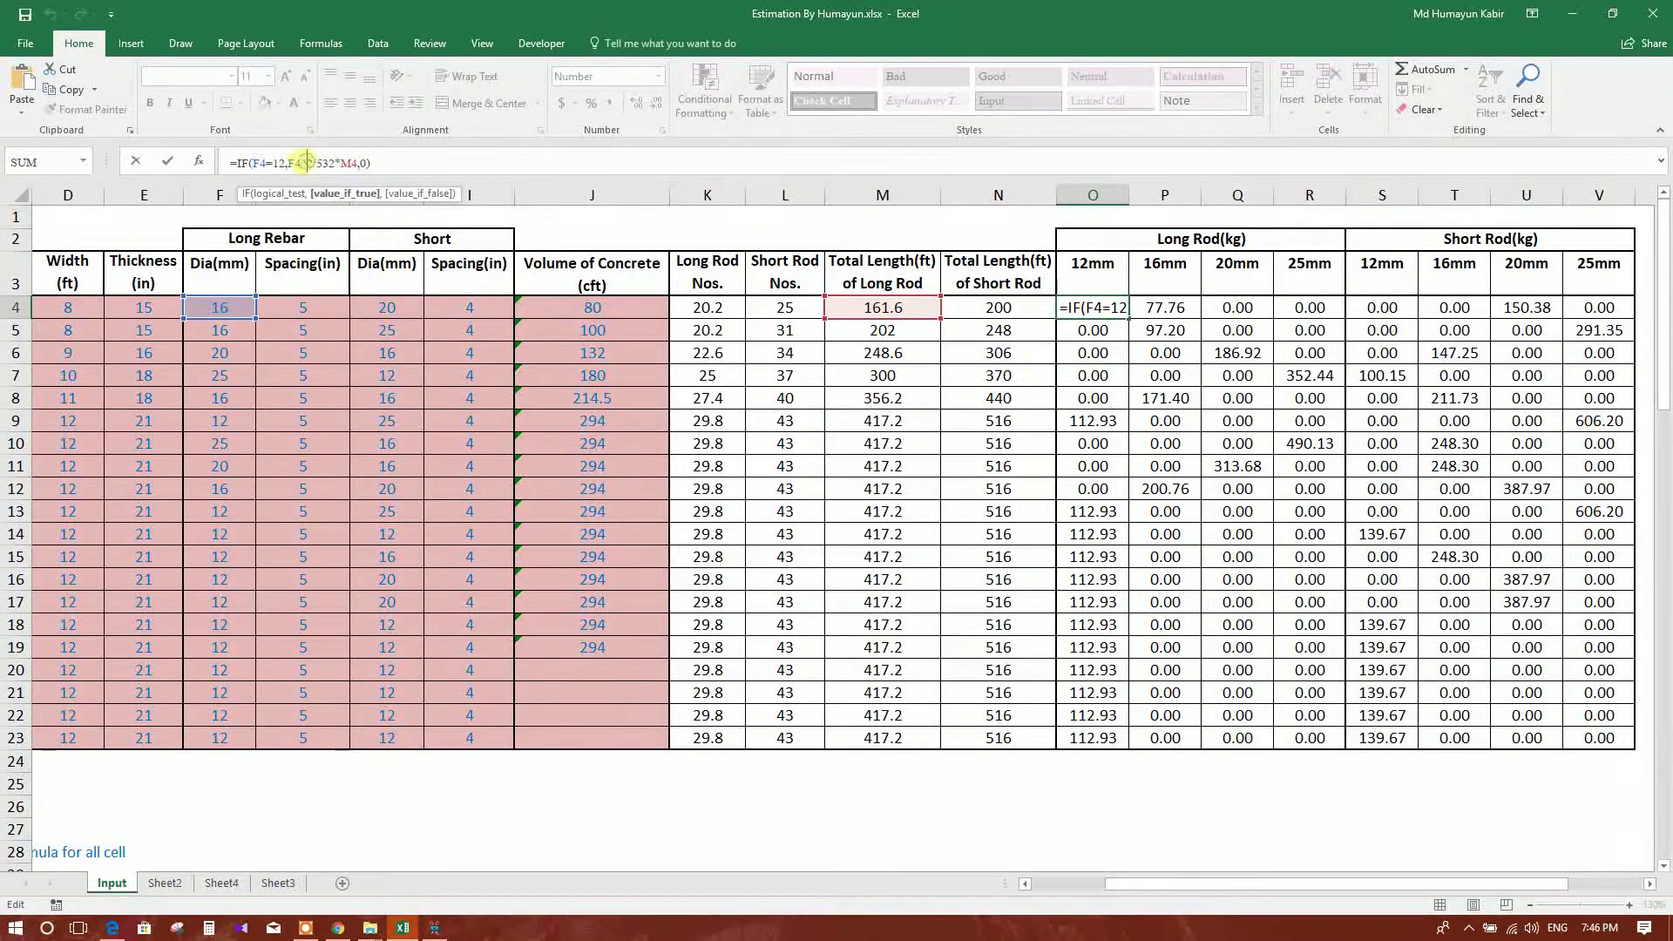
pyautogui.moveTo(305, 162); pyautogui.dragTo(320, 162)
pyautogui.click(353, 162)
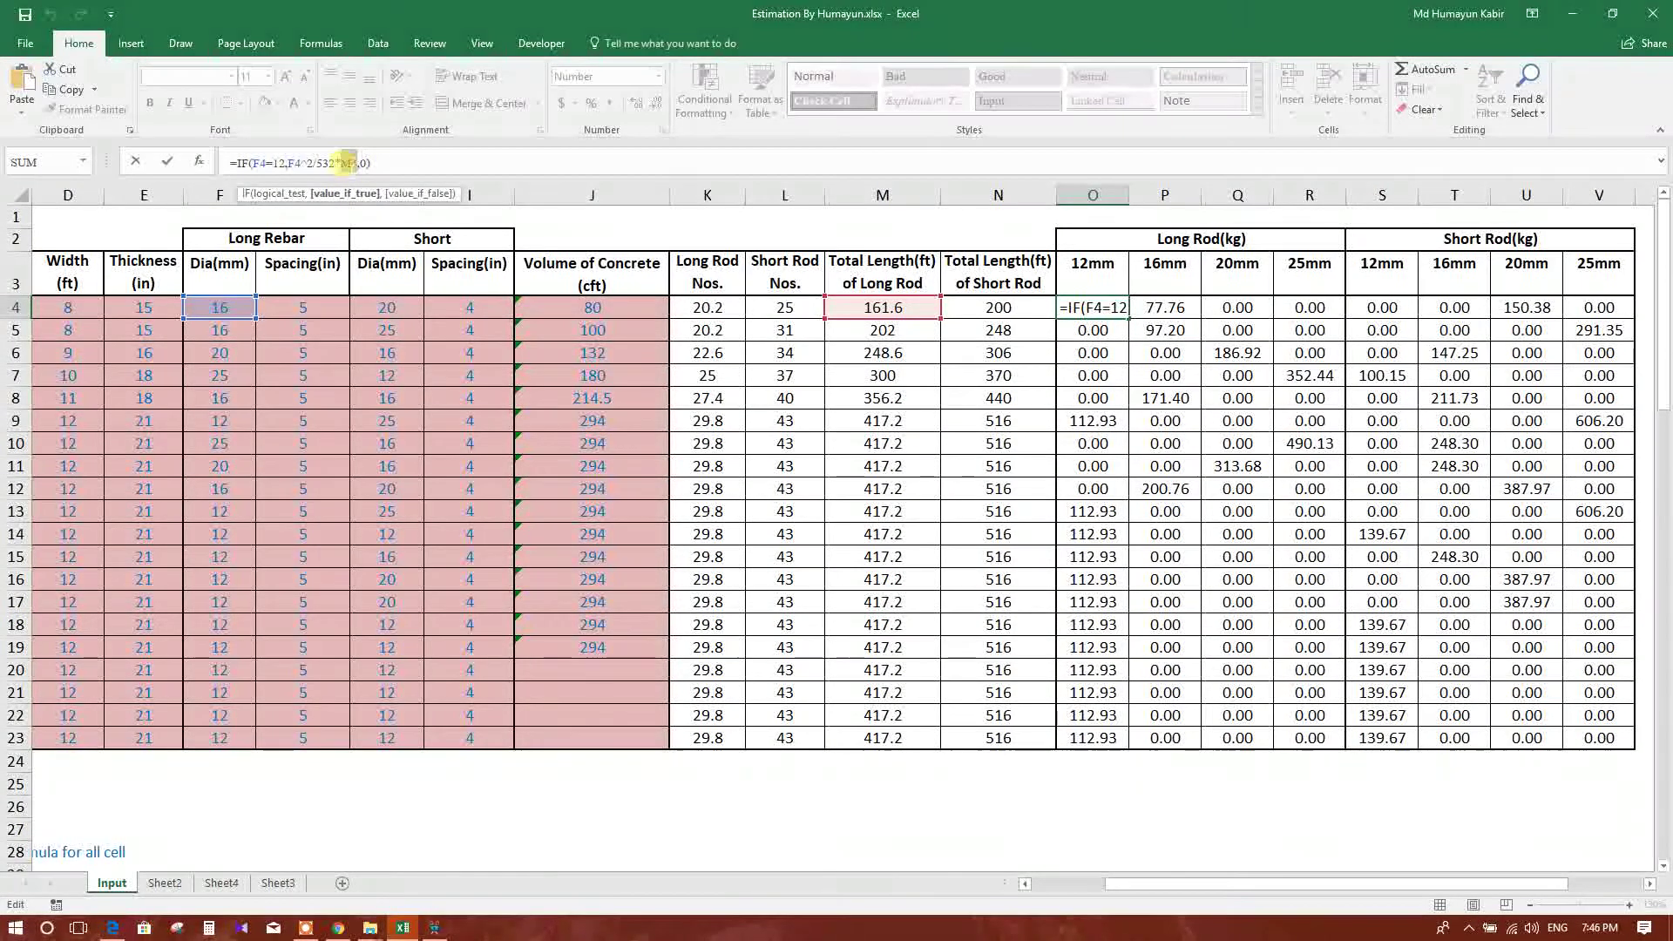
pyautogui.moveTo(277, 163); pyautogui.dragTo(334, 162)
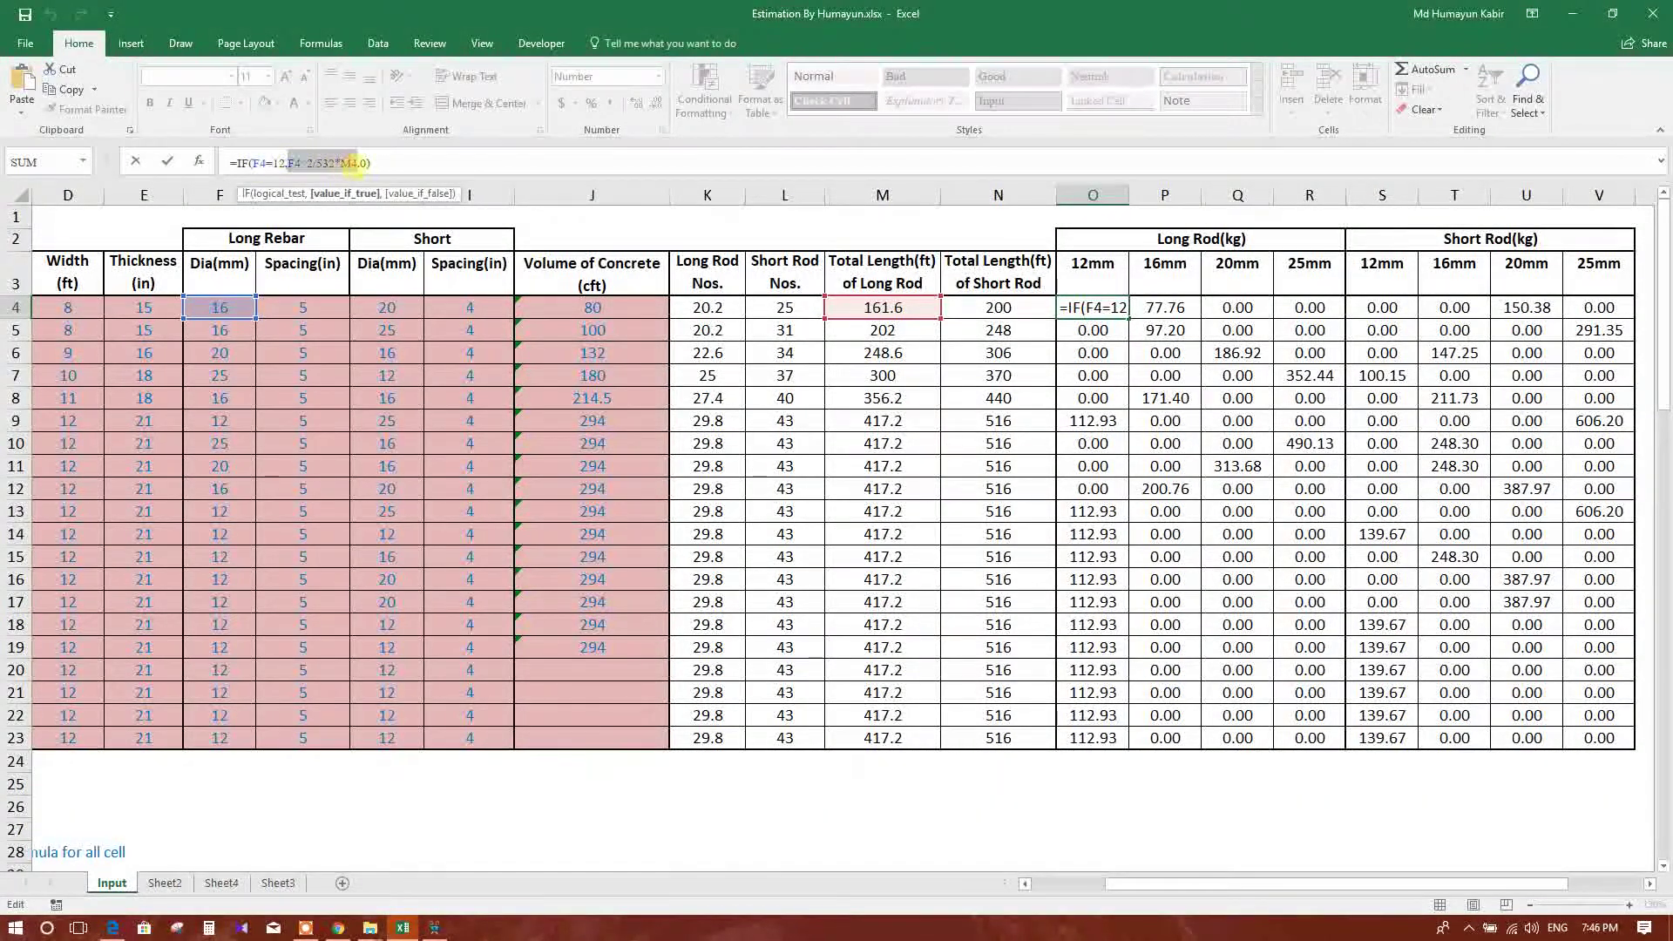
pyautogui.press('Return')
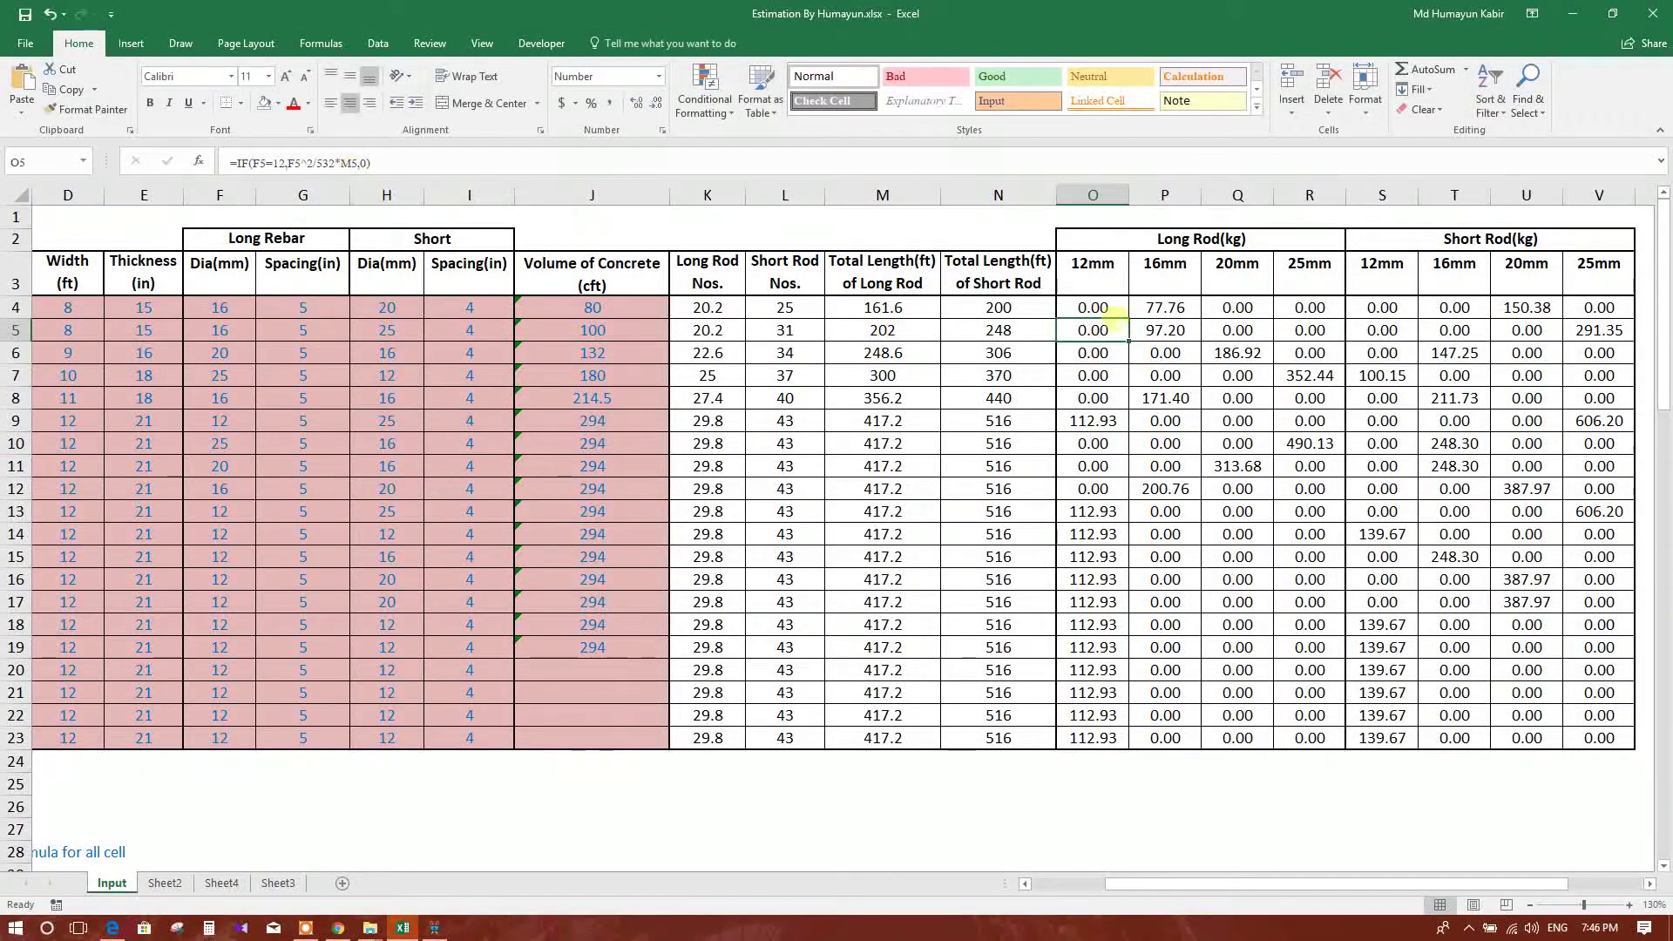
pyautogui.click(1119, 311)
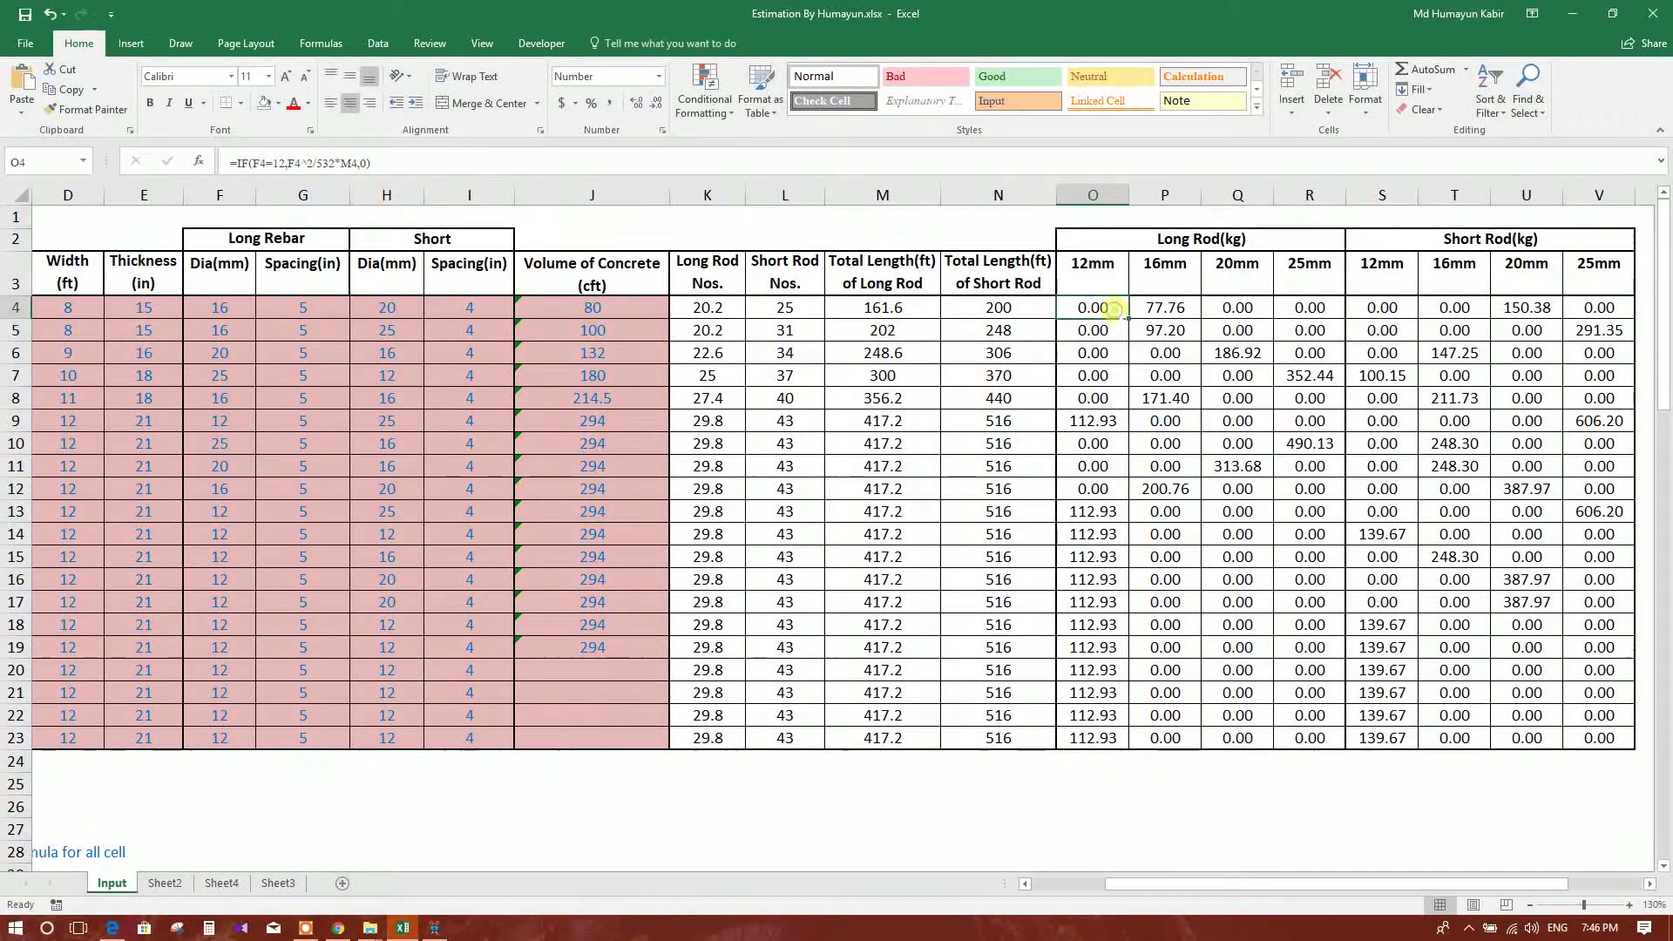
pyautogui.click(213, 315)
pyautogui.click(1093, 311)
pyautogui.click(363, 162)
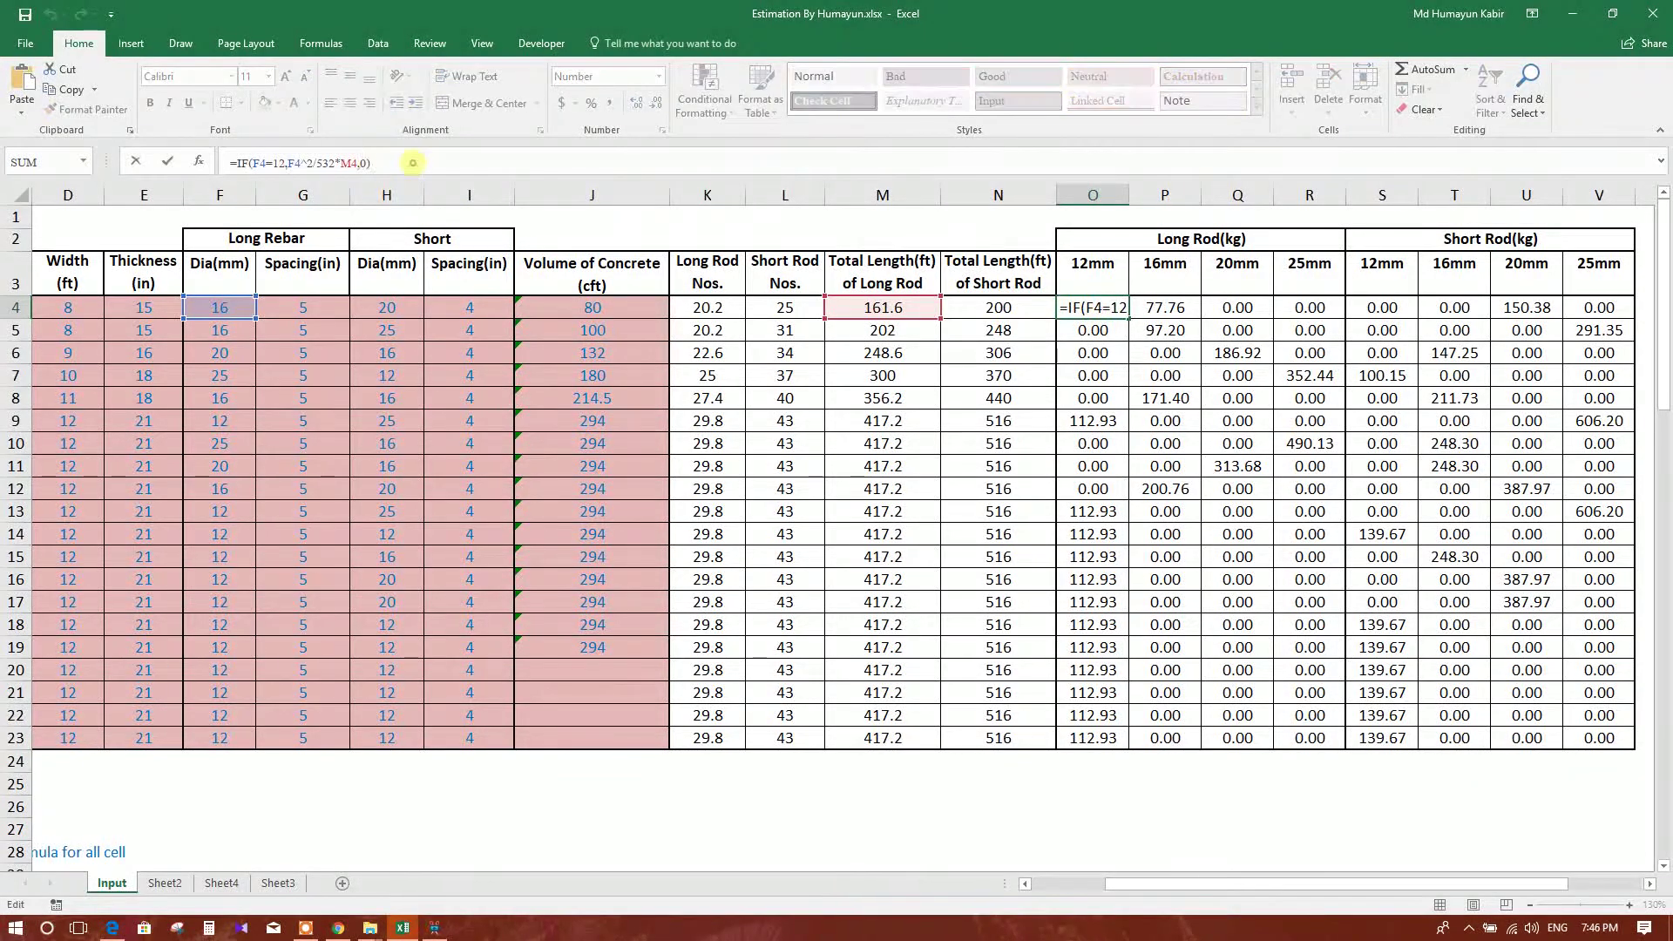
pyautogui.moveTo(370, 163); pyautogui.dragTo(230, 162)
pyautogui.press('Return')
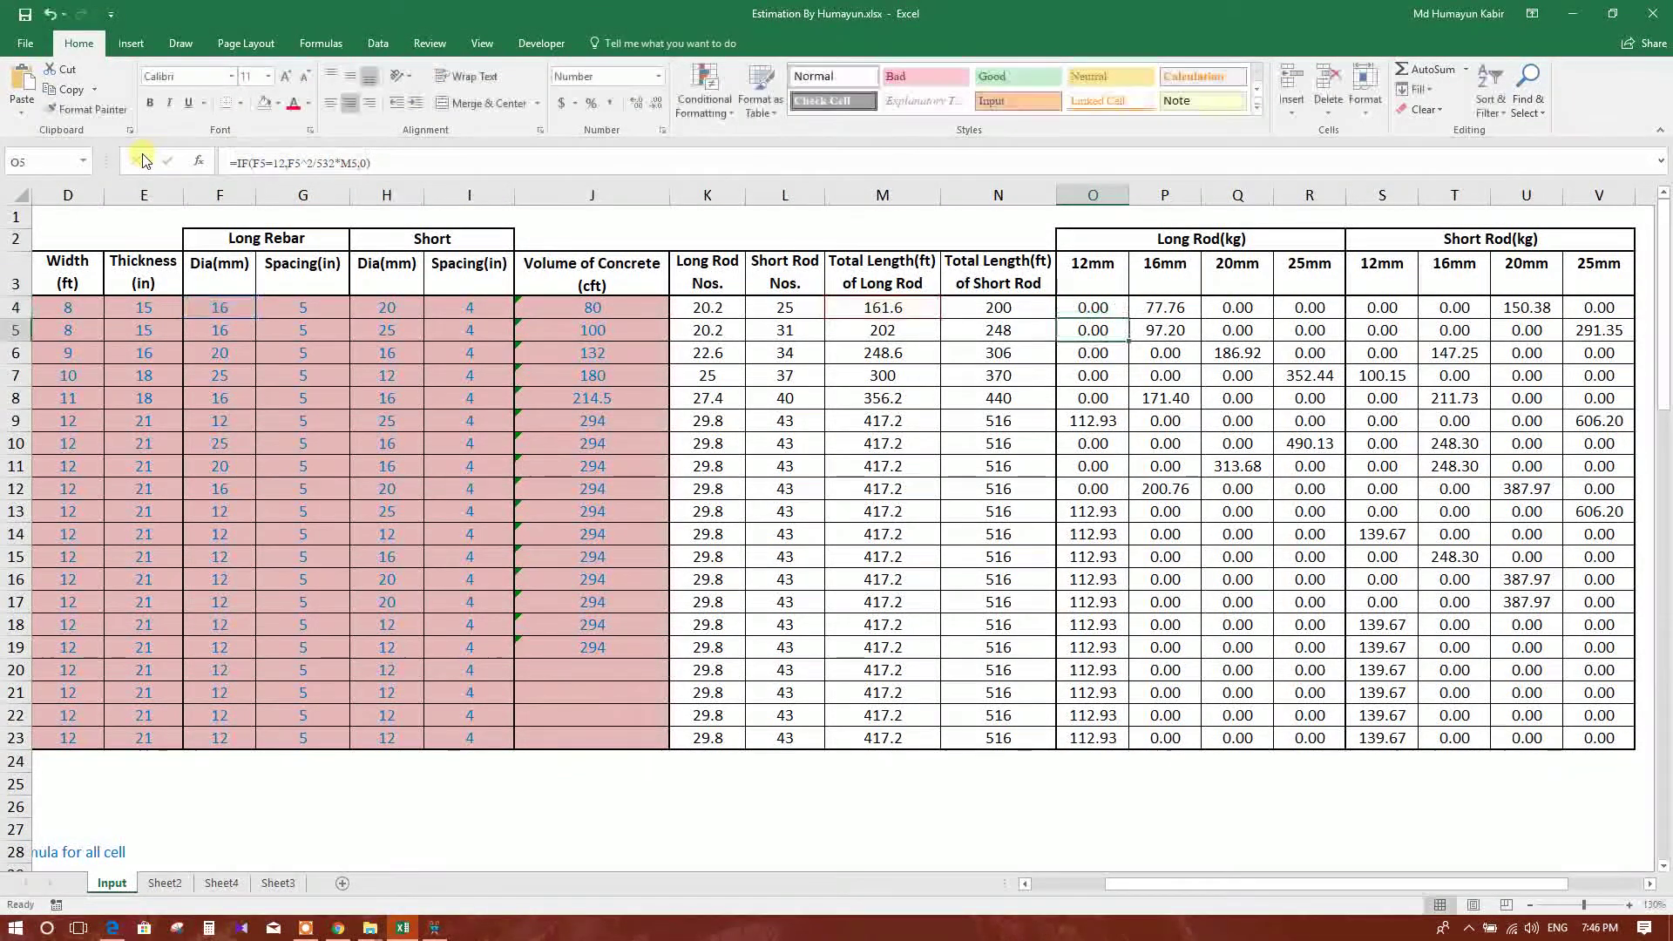
pyautogui.click(1165, 309)
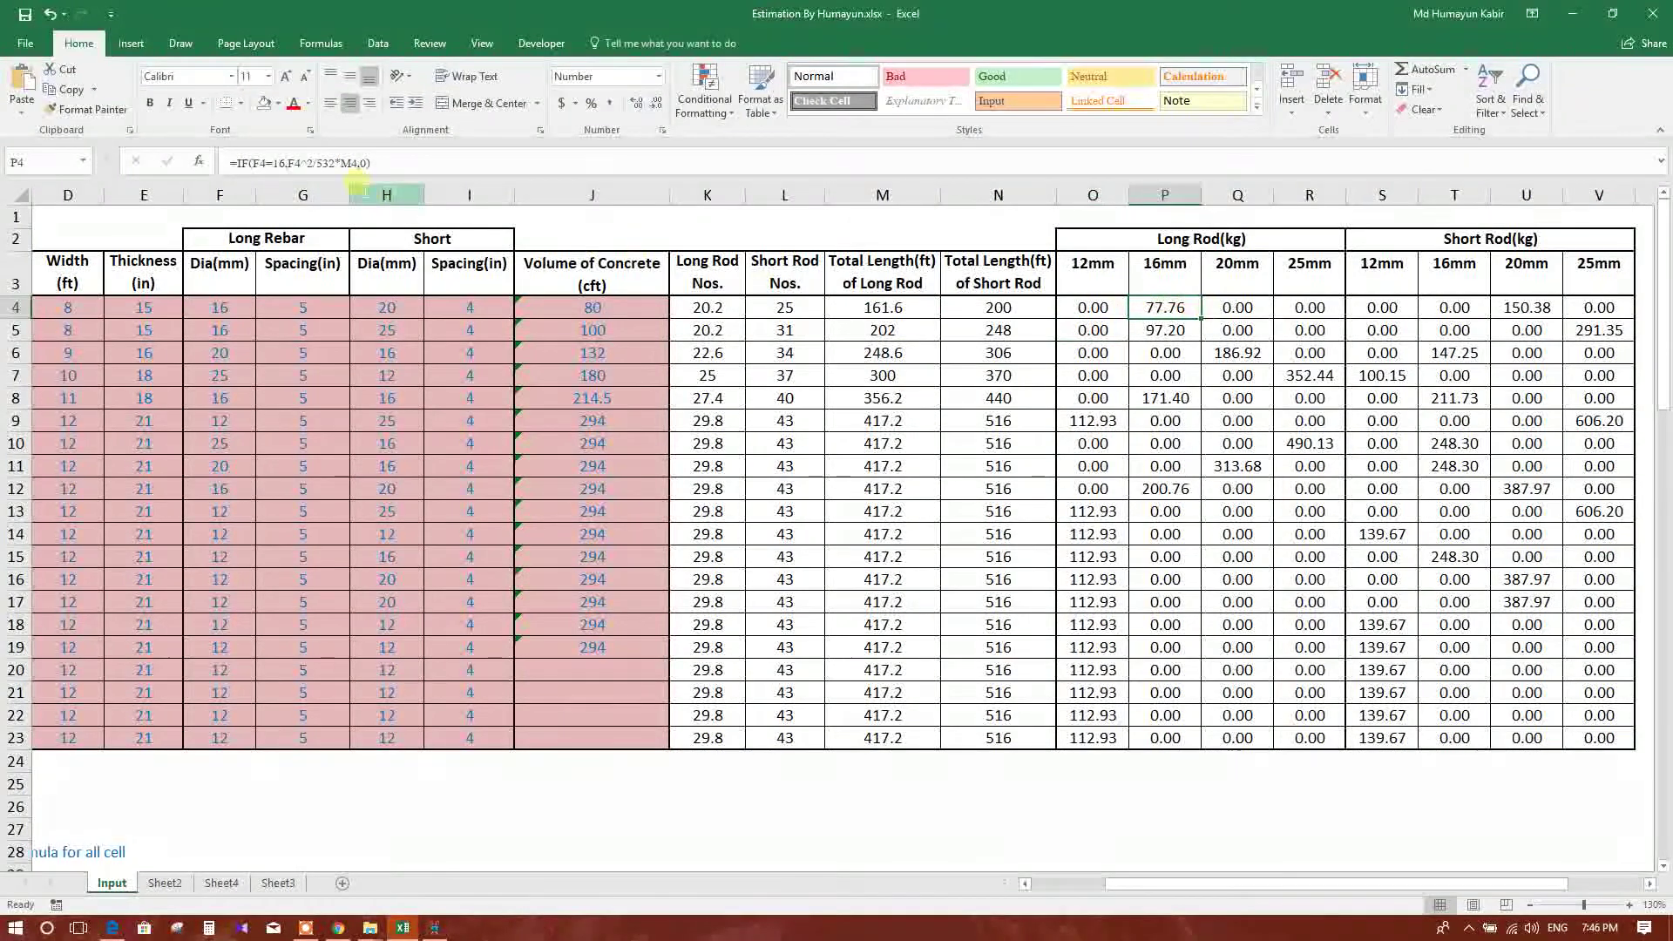
pyautogui.click(399, 163)
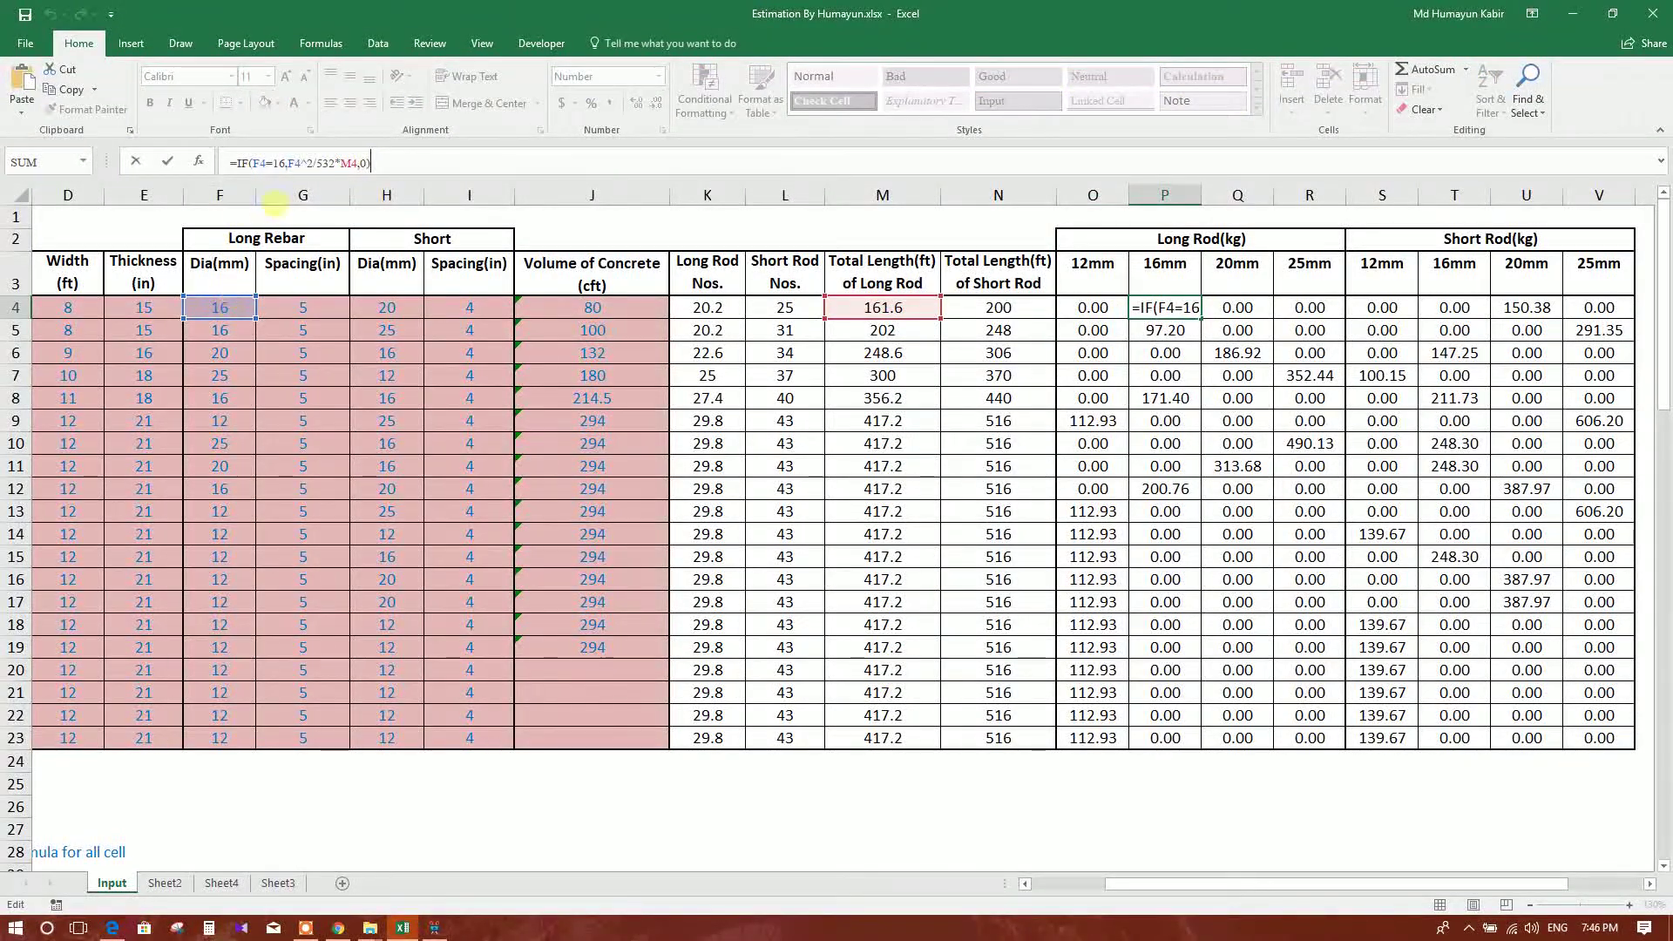
pyautogui.moveTo(271, 163); pyautogui.dragTo(324, 162)
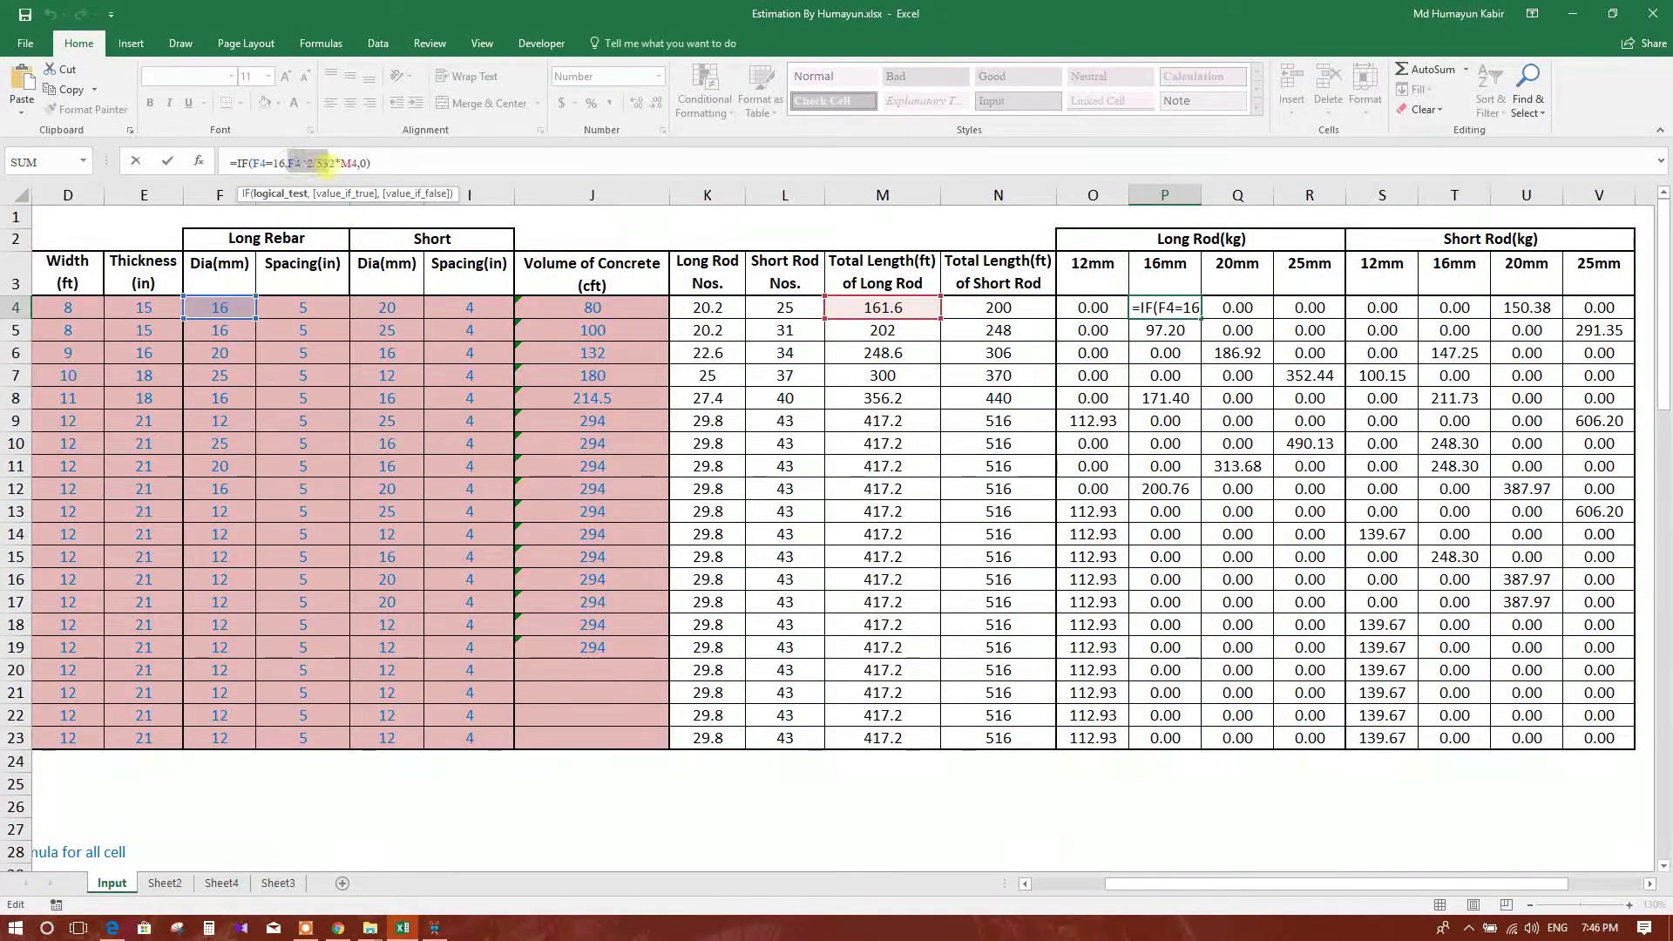
pyautogui.click(365, 162)
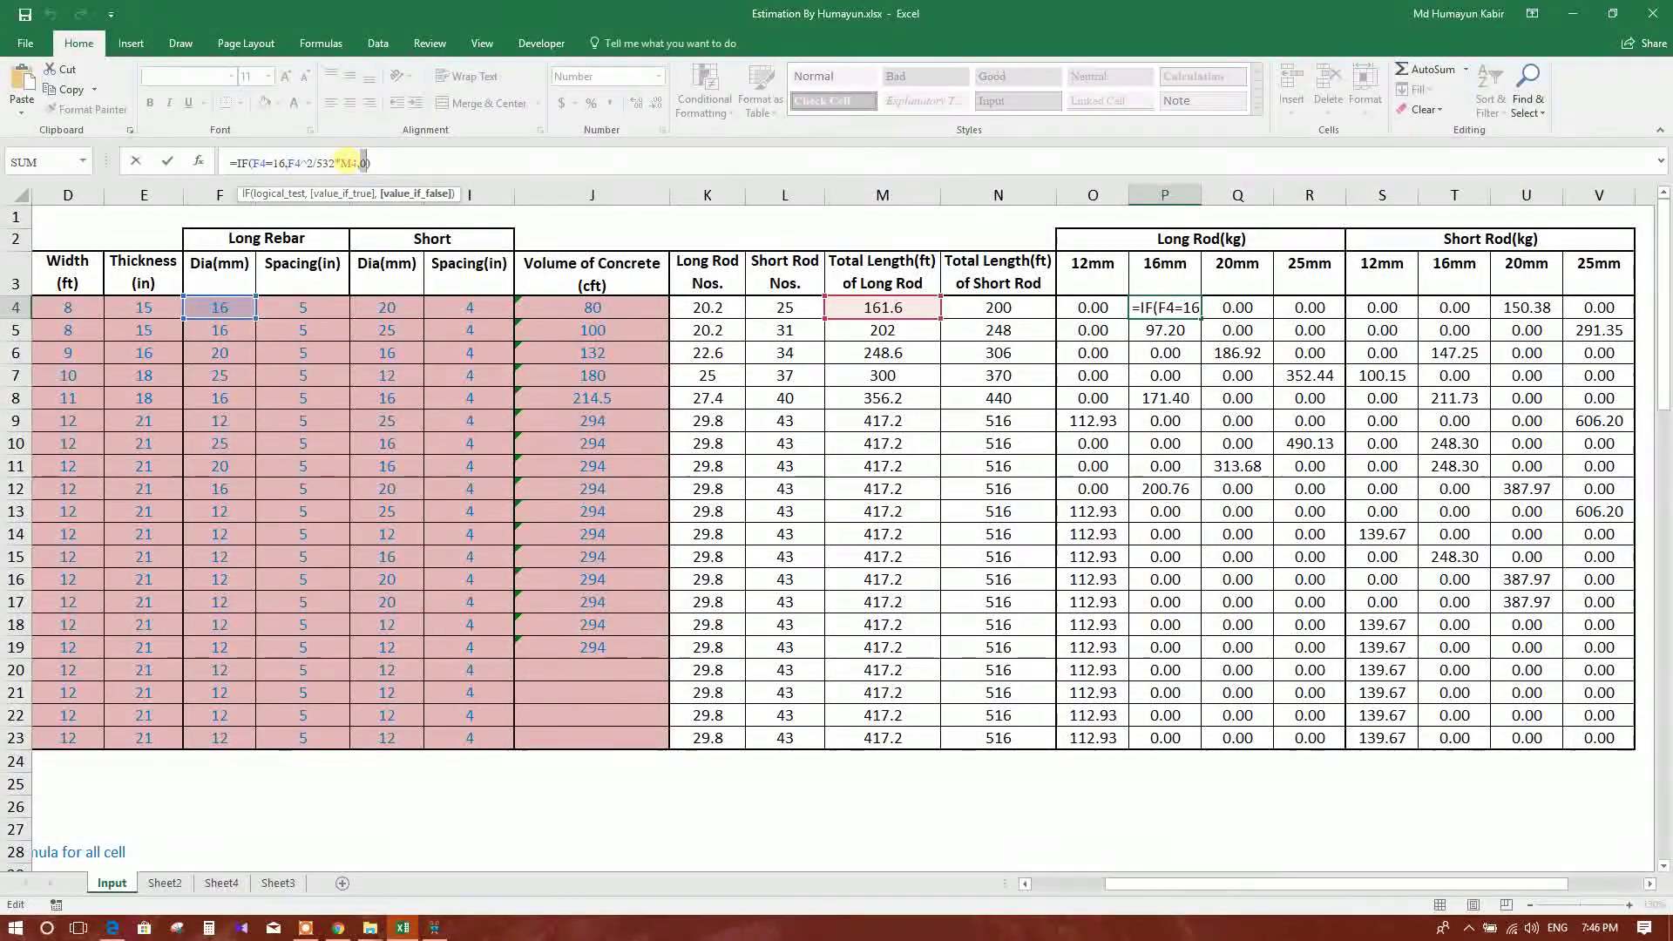
pyautogui.click(456, 162)
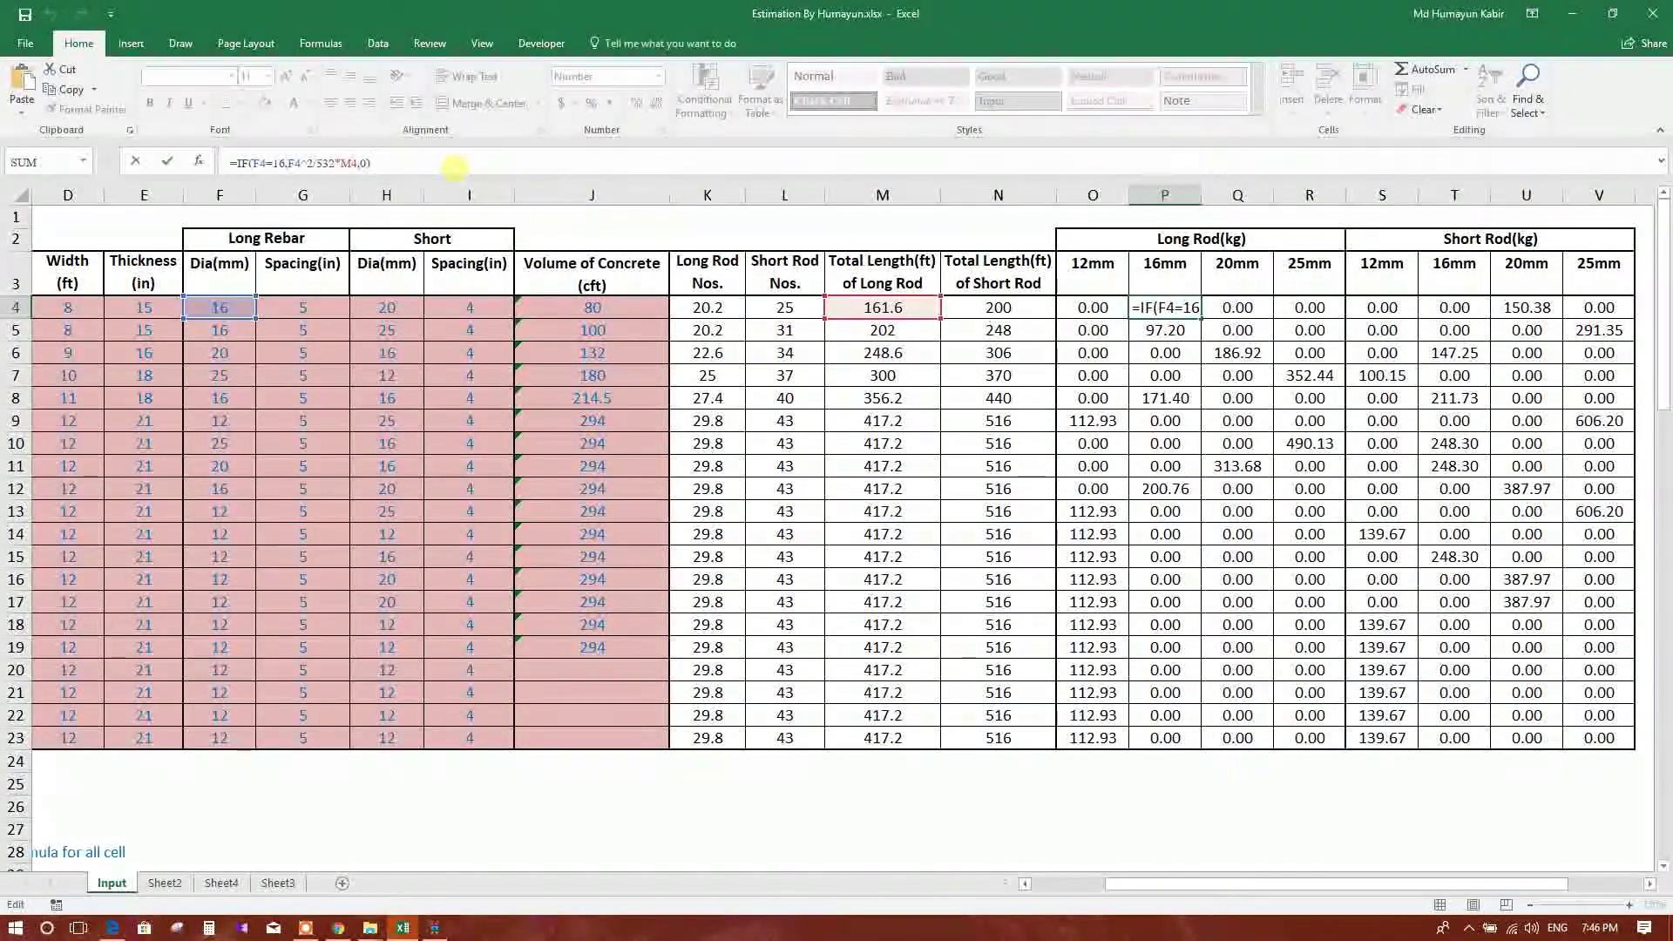
pyautogui.moveTo(337, 162); pyautogui.dragTo(290, 162)
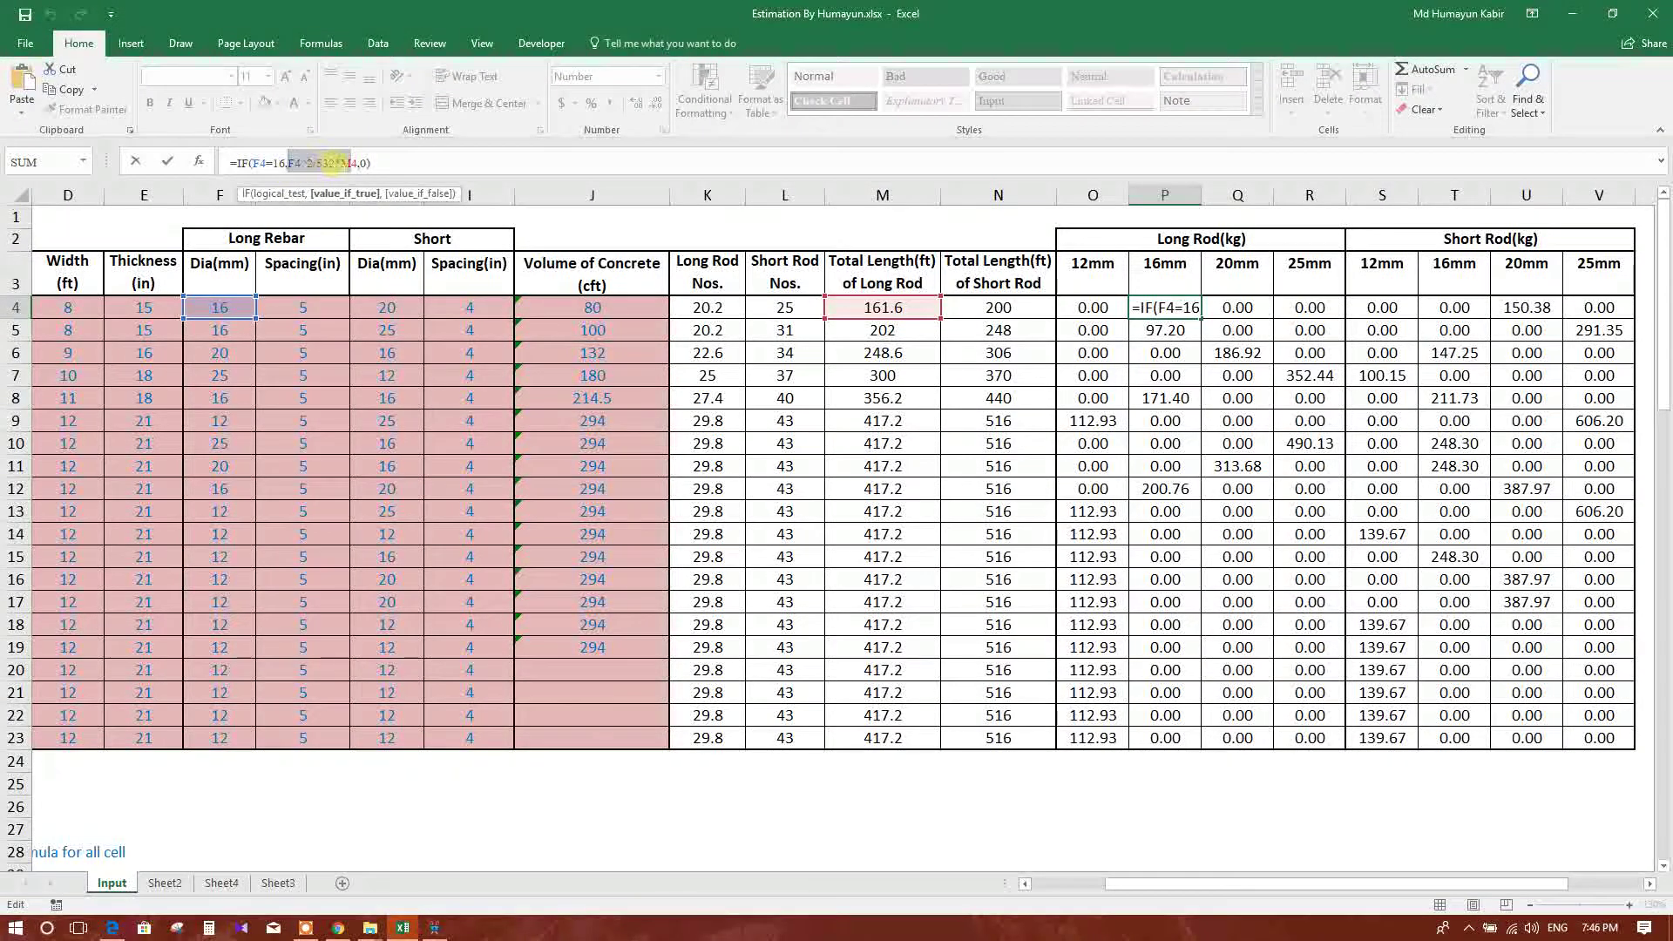
pyautogui.click(337, 162)
pyautogui.moveTo(335, 162); pyautogui.dragTo(295, 163)
pyautogui.doubleClick(296, 162)
pyautogui.click(341, 162)
pyautogui.click(417, 162)
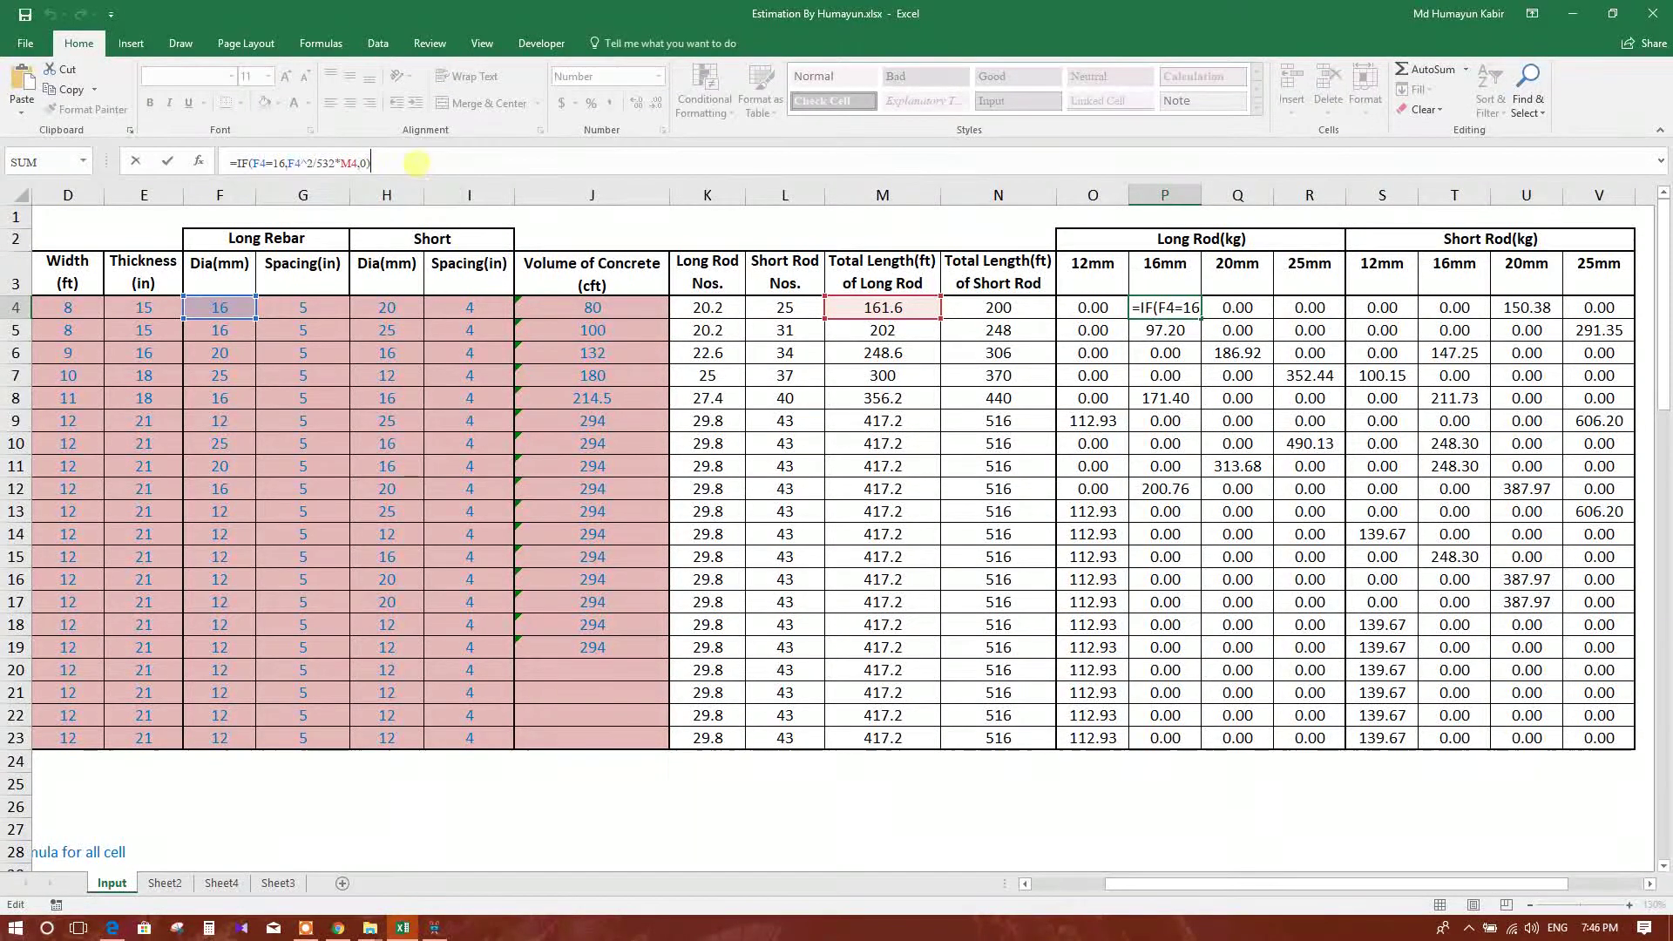
pyautogui.press('Return')
pyautogui.click(1165, 307)
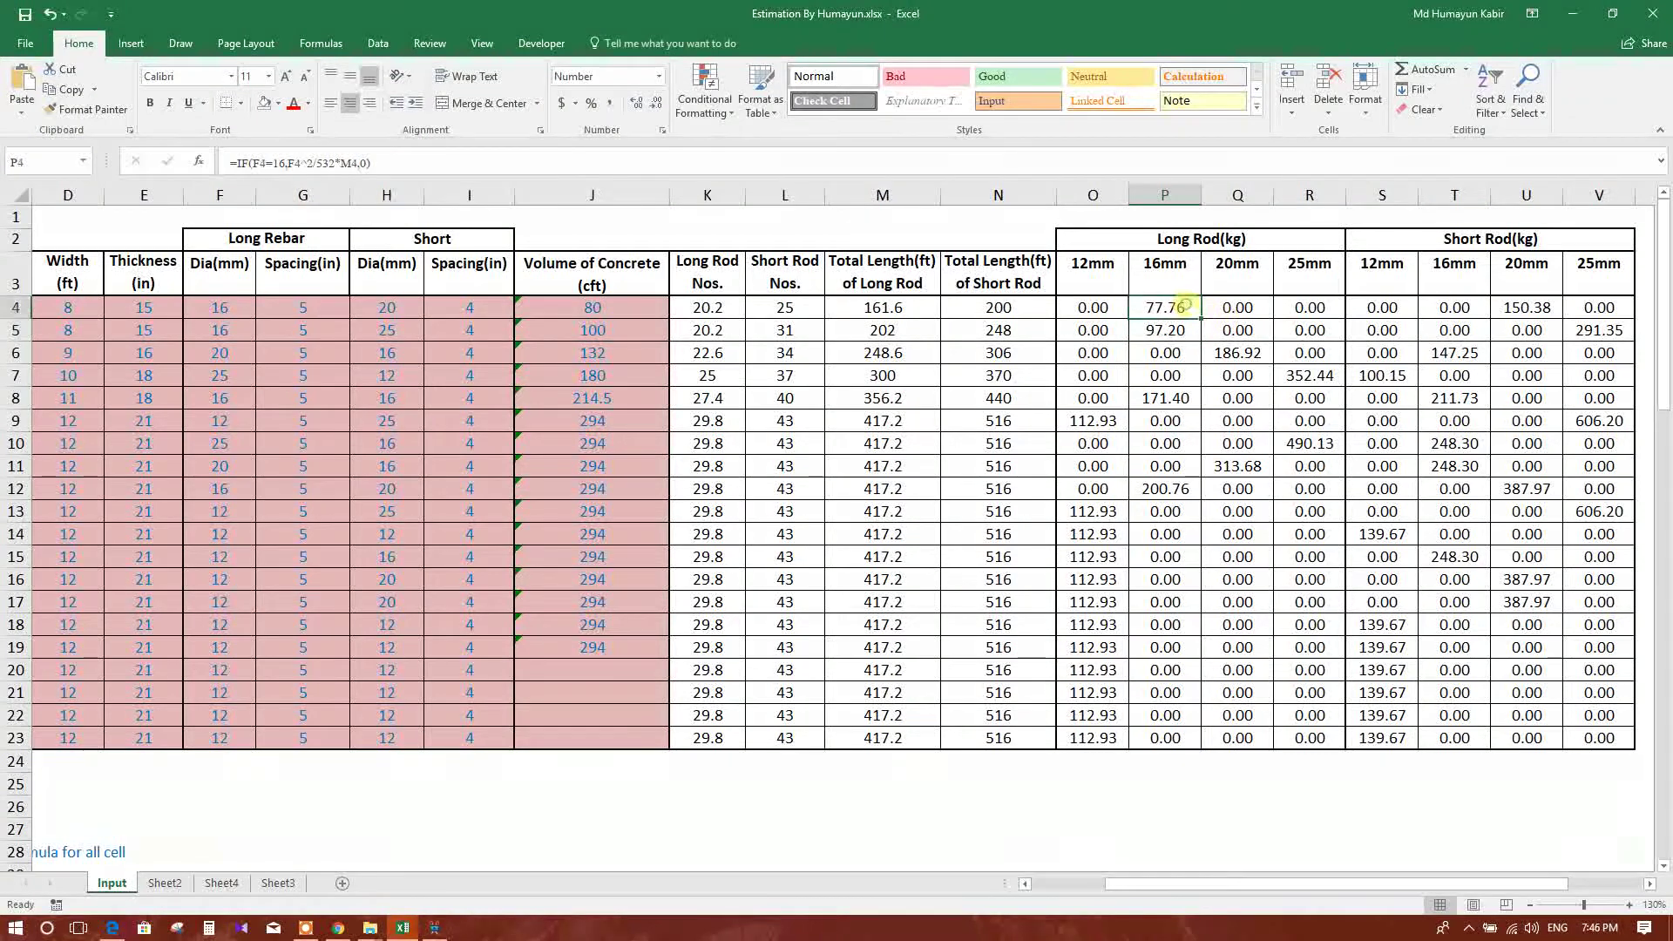
pyautogui.moveTo(1183, 309); pyautogui.dragTo(1184, 309)
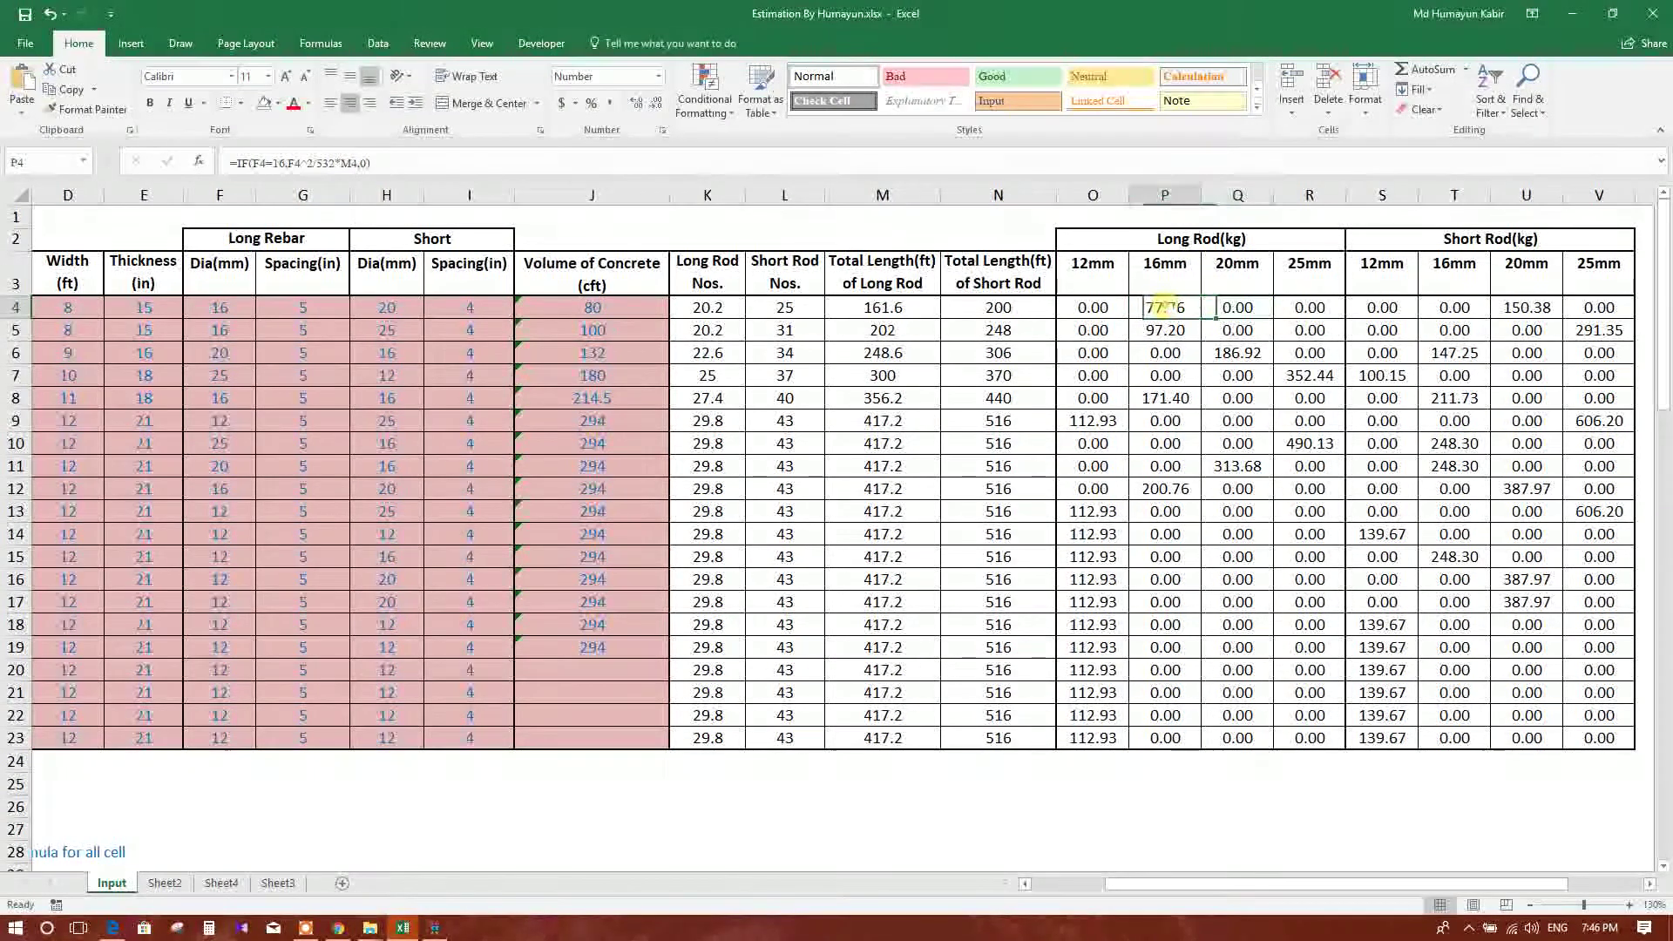
pyautogui.click(1235, 240)
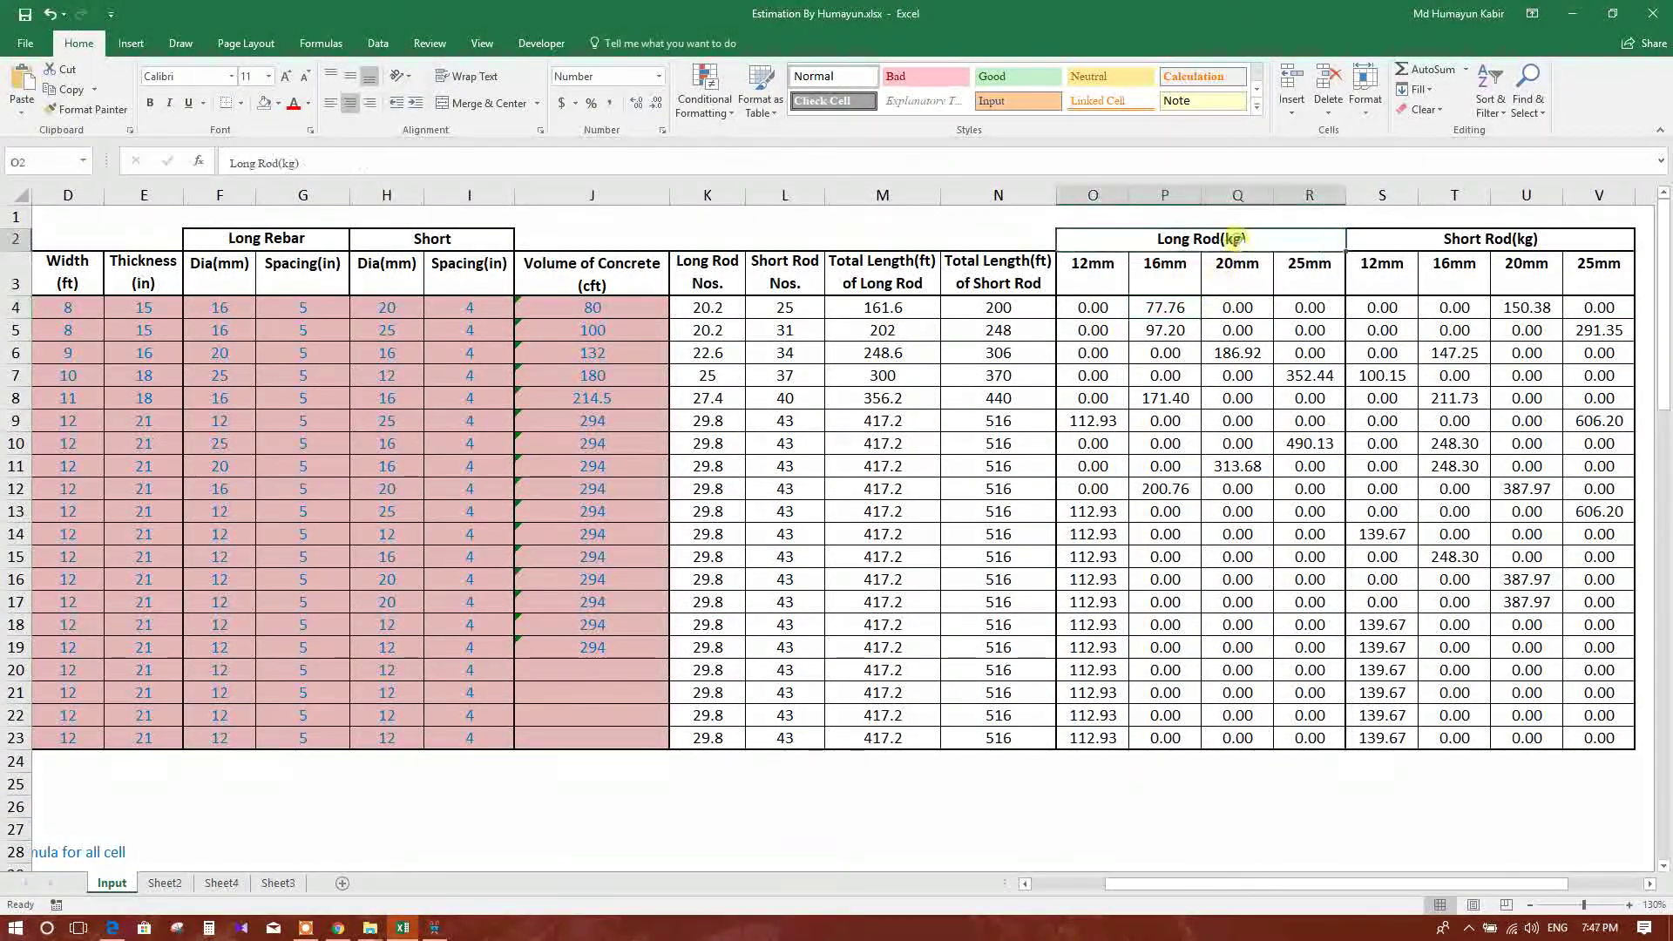
pyautogui.moveTo(1399, 308); pyautogui.dragTo(1599, 309)
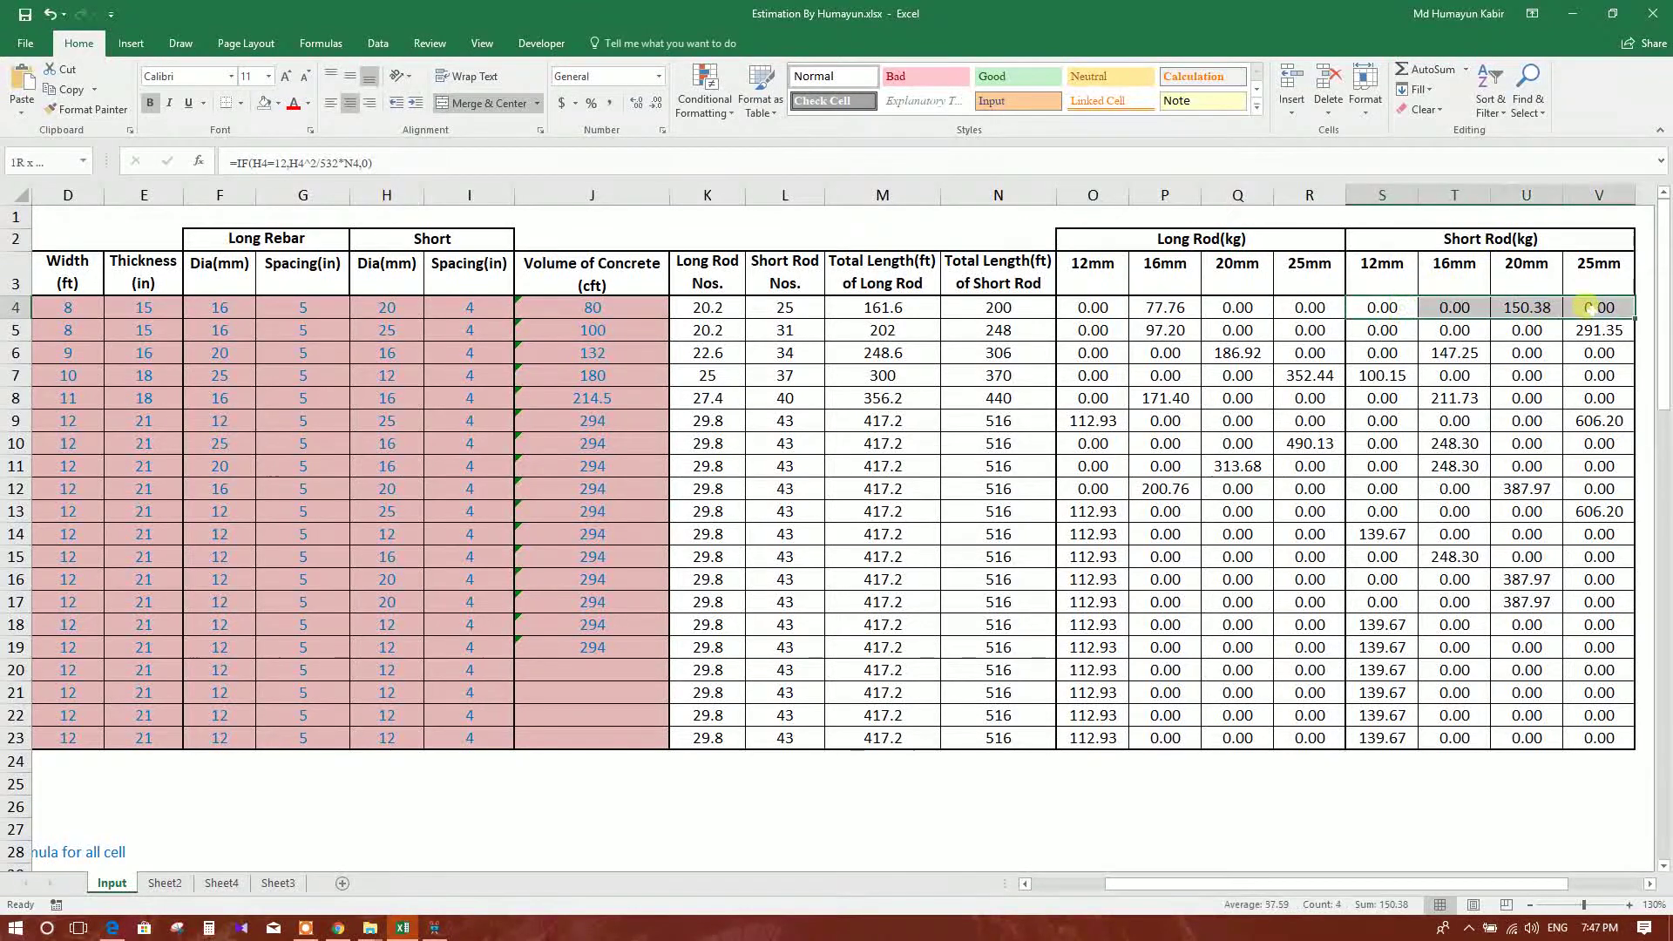
pyautogui.click(1598, 308)
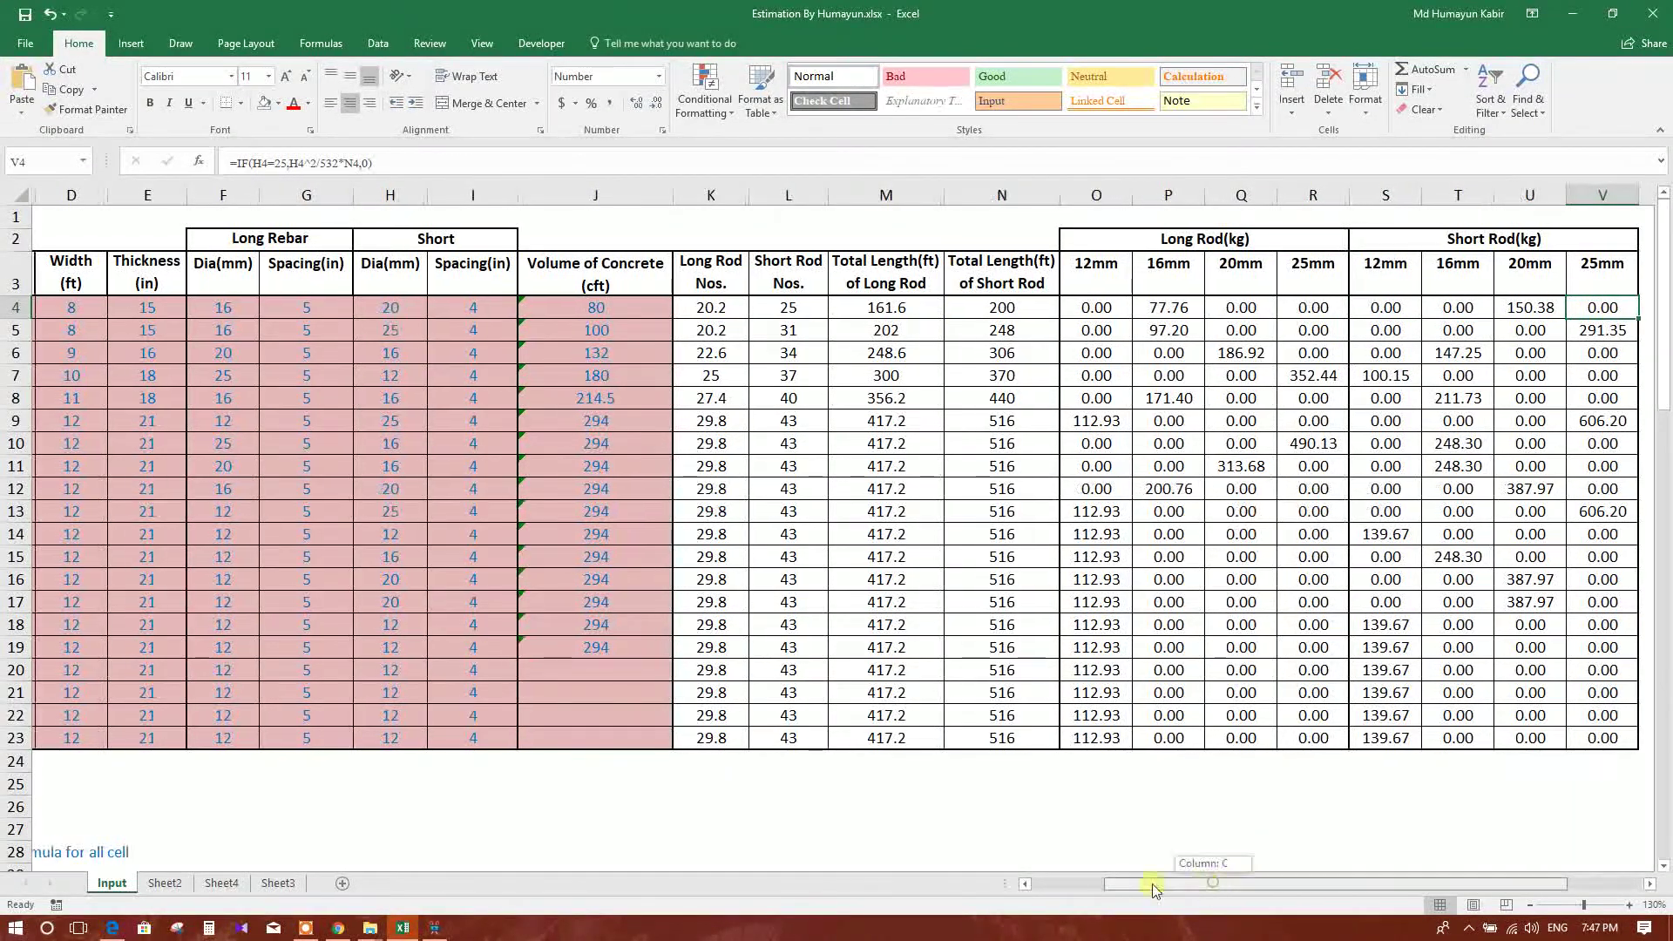
pyautogui.moveTo(1215, 884); pyautogui.dragTo(1140, 883)
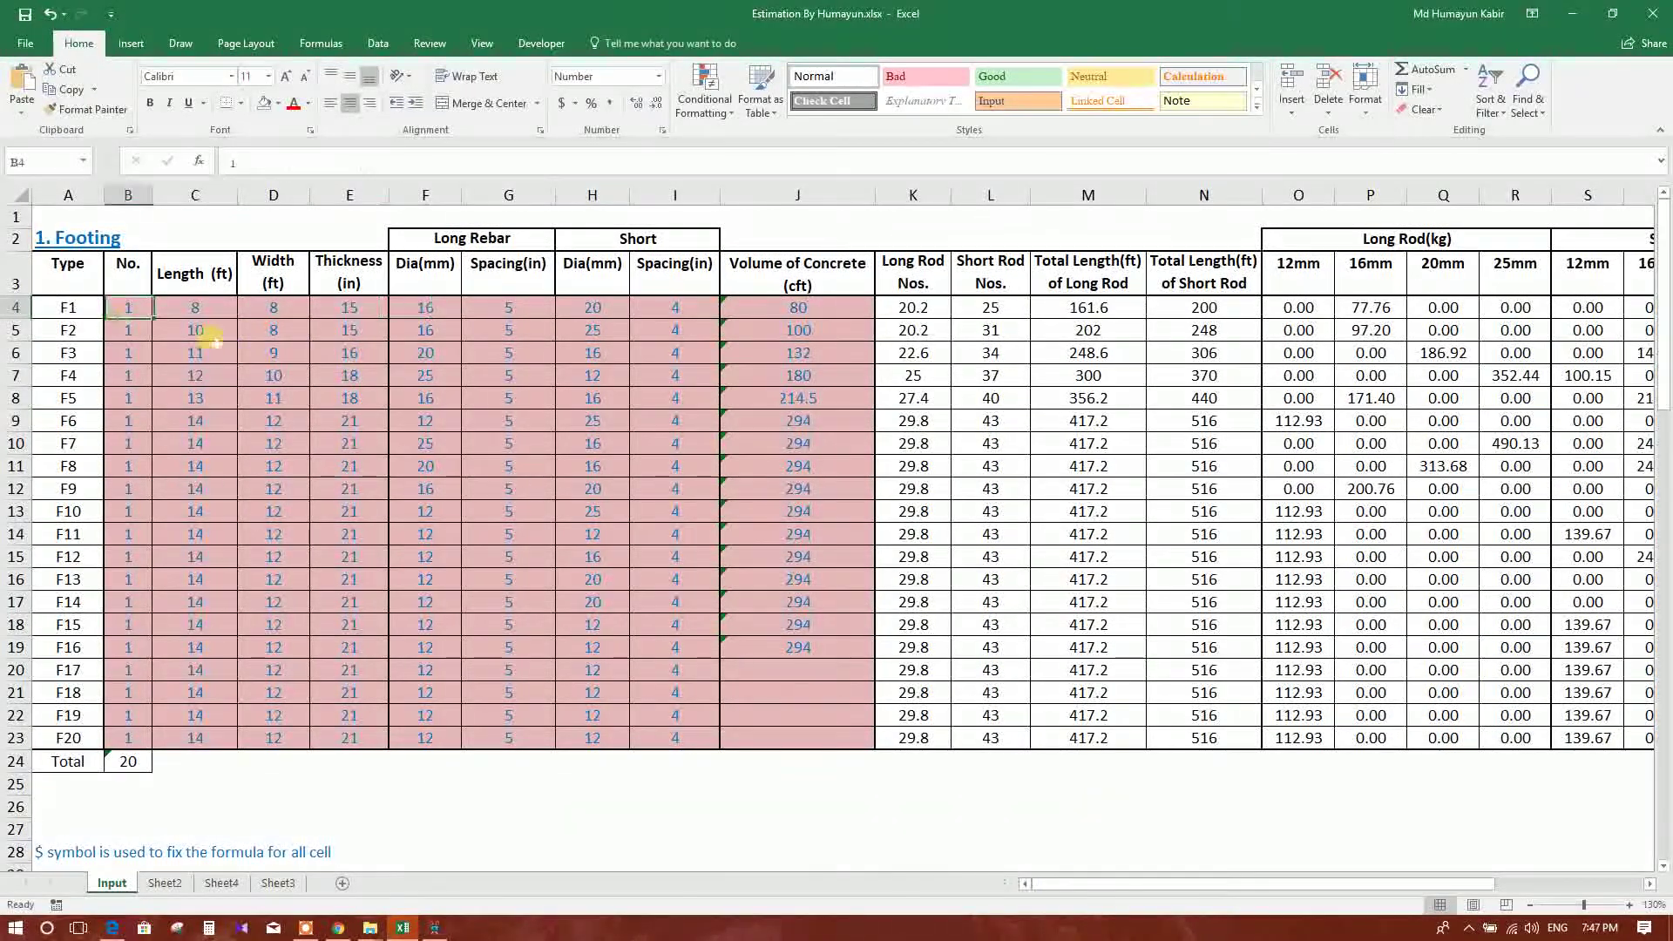
pyautogui.moveTo(127, 308); pyautogui.dragTo(837, 468)
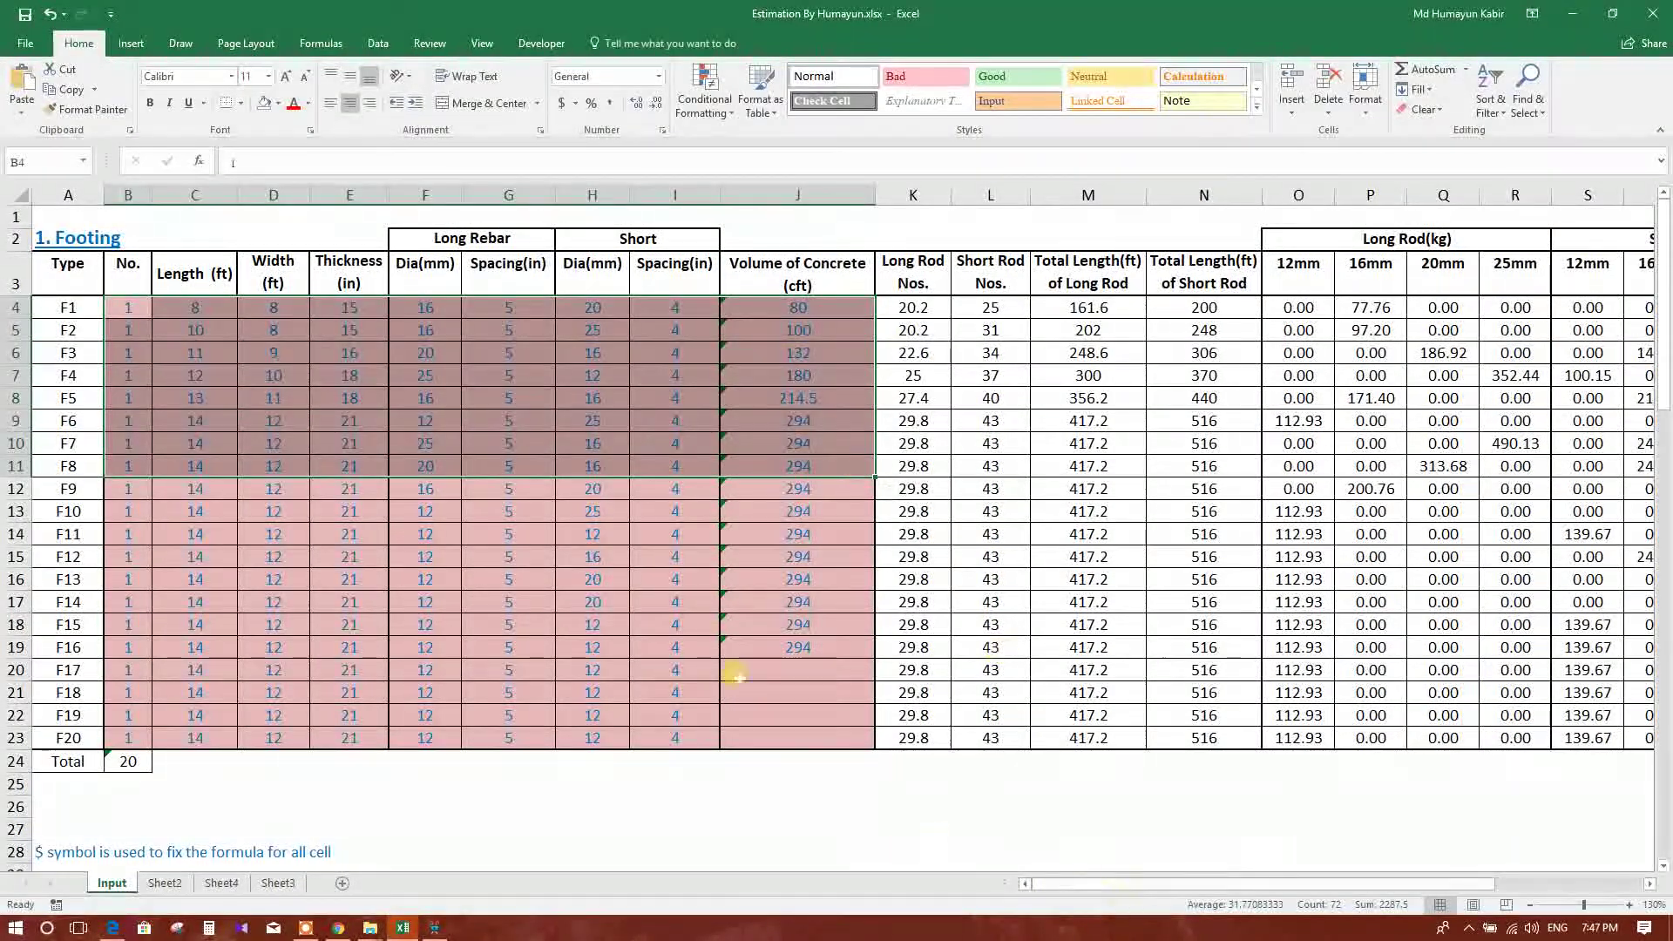
pyautogui.click(509, 375)
pyautogui.moveTo(1148, 884); pyautogui.dragTo(1307, 883)
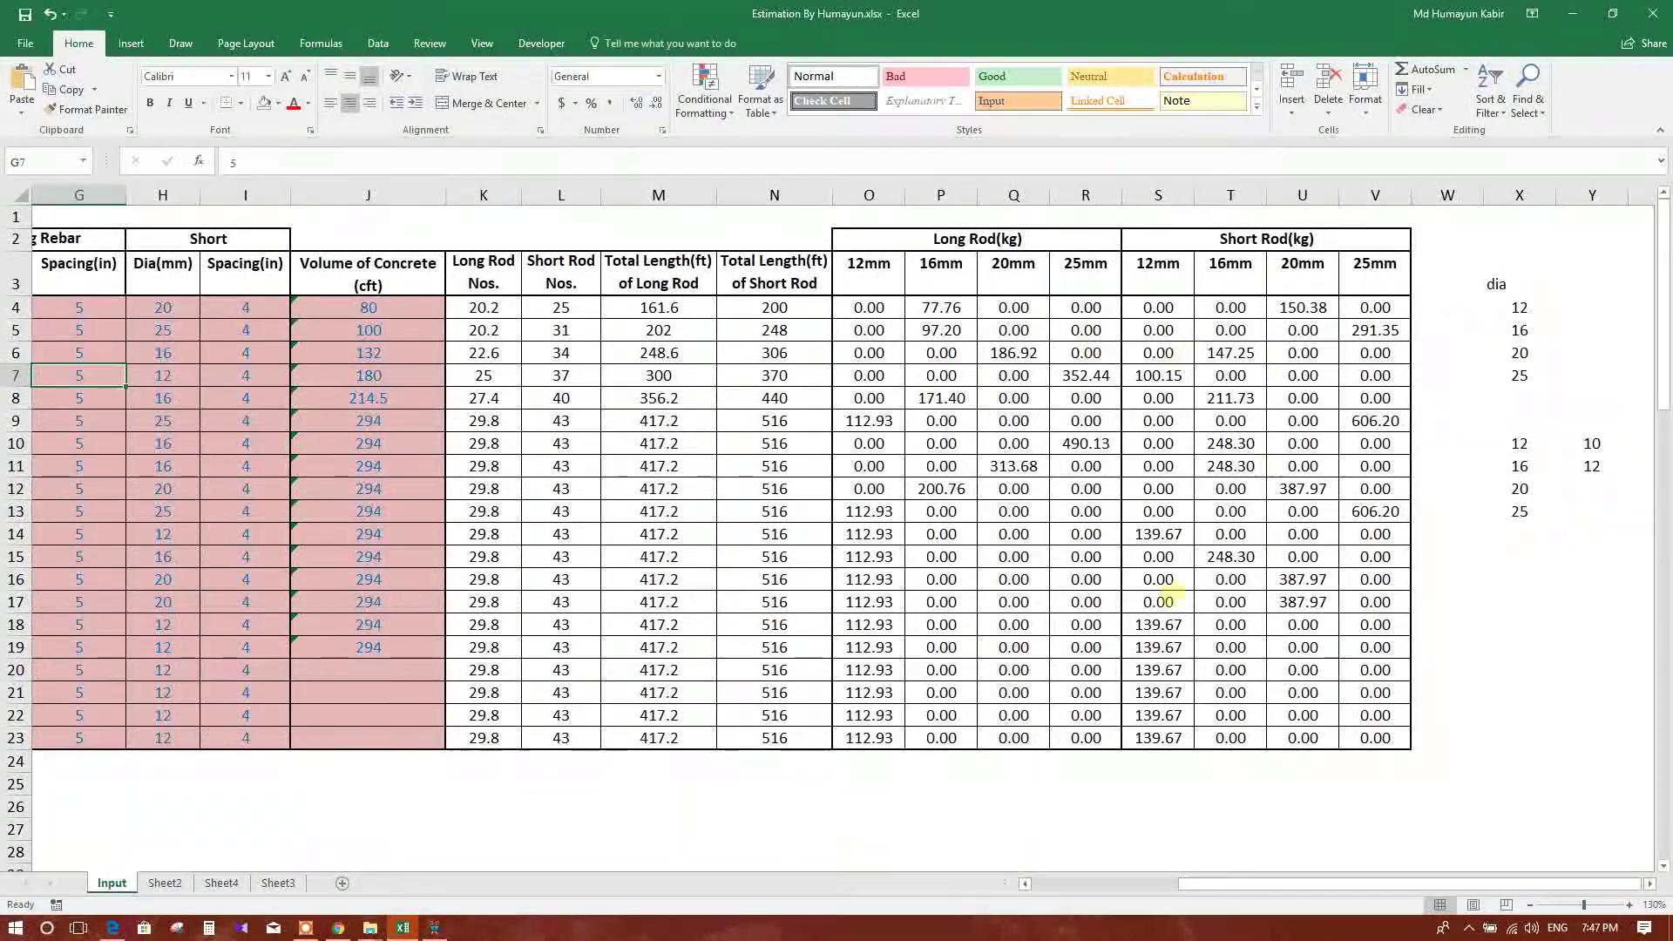
# Step: AutoSum the 12mm long-rod weights in O24 and copy the total across to V24
pyautogui.click(876, 761)
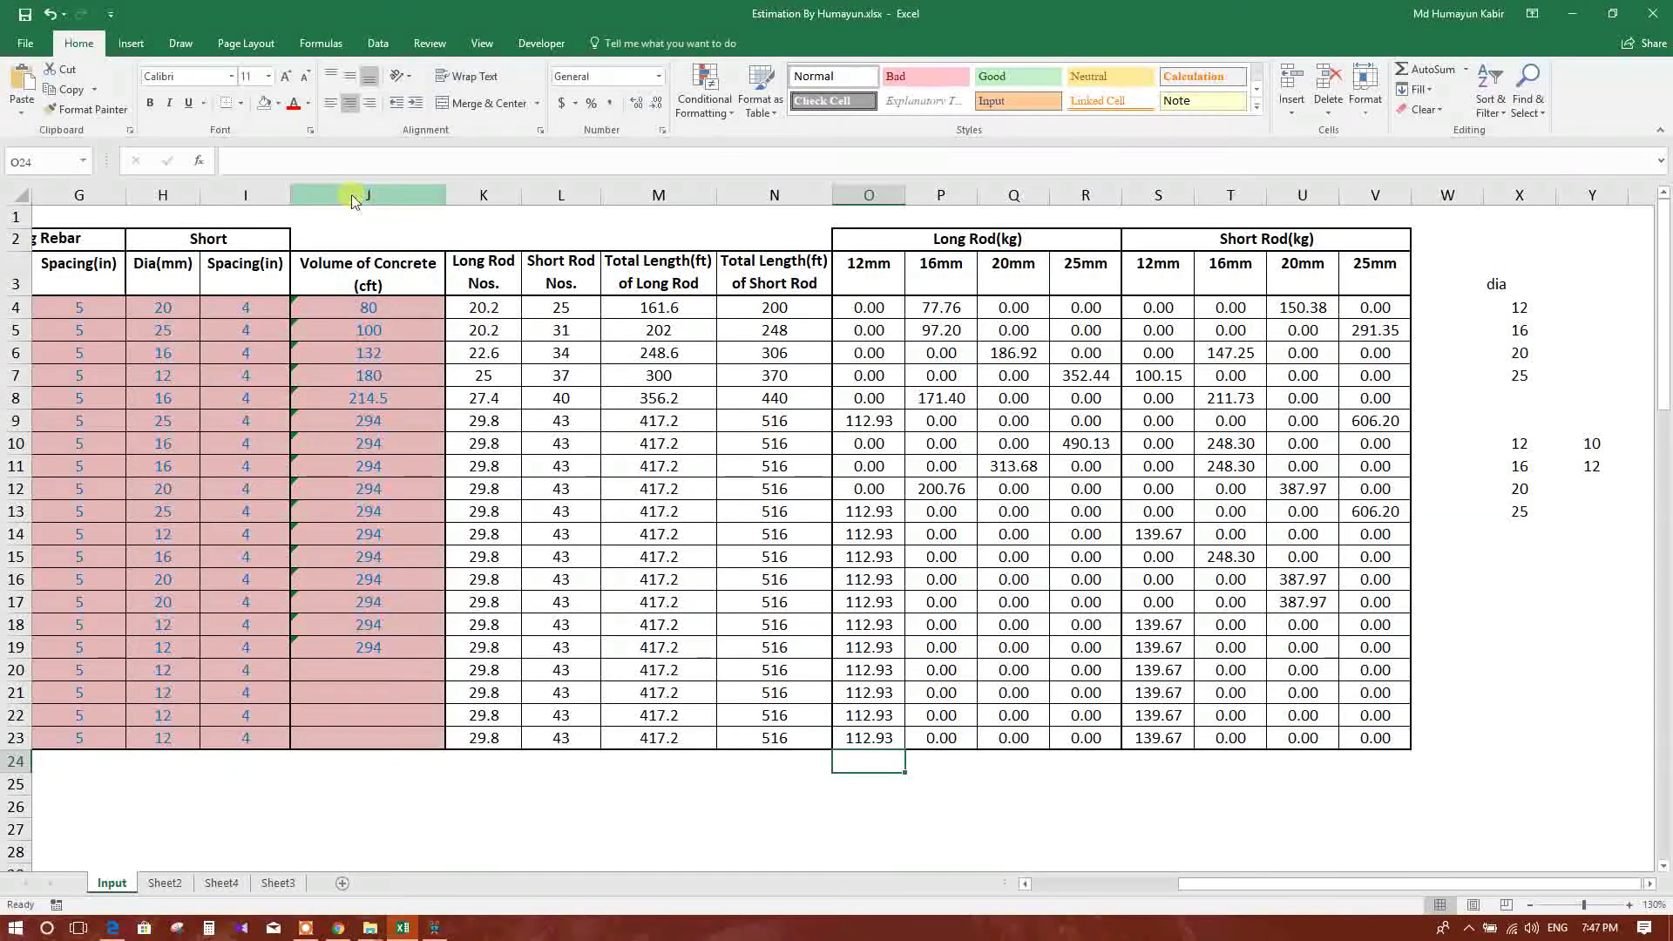
pyautogui.click(1405, 70)
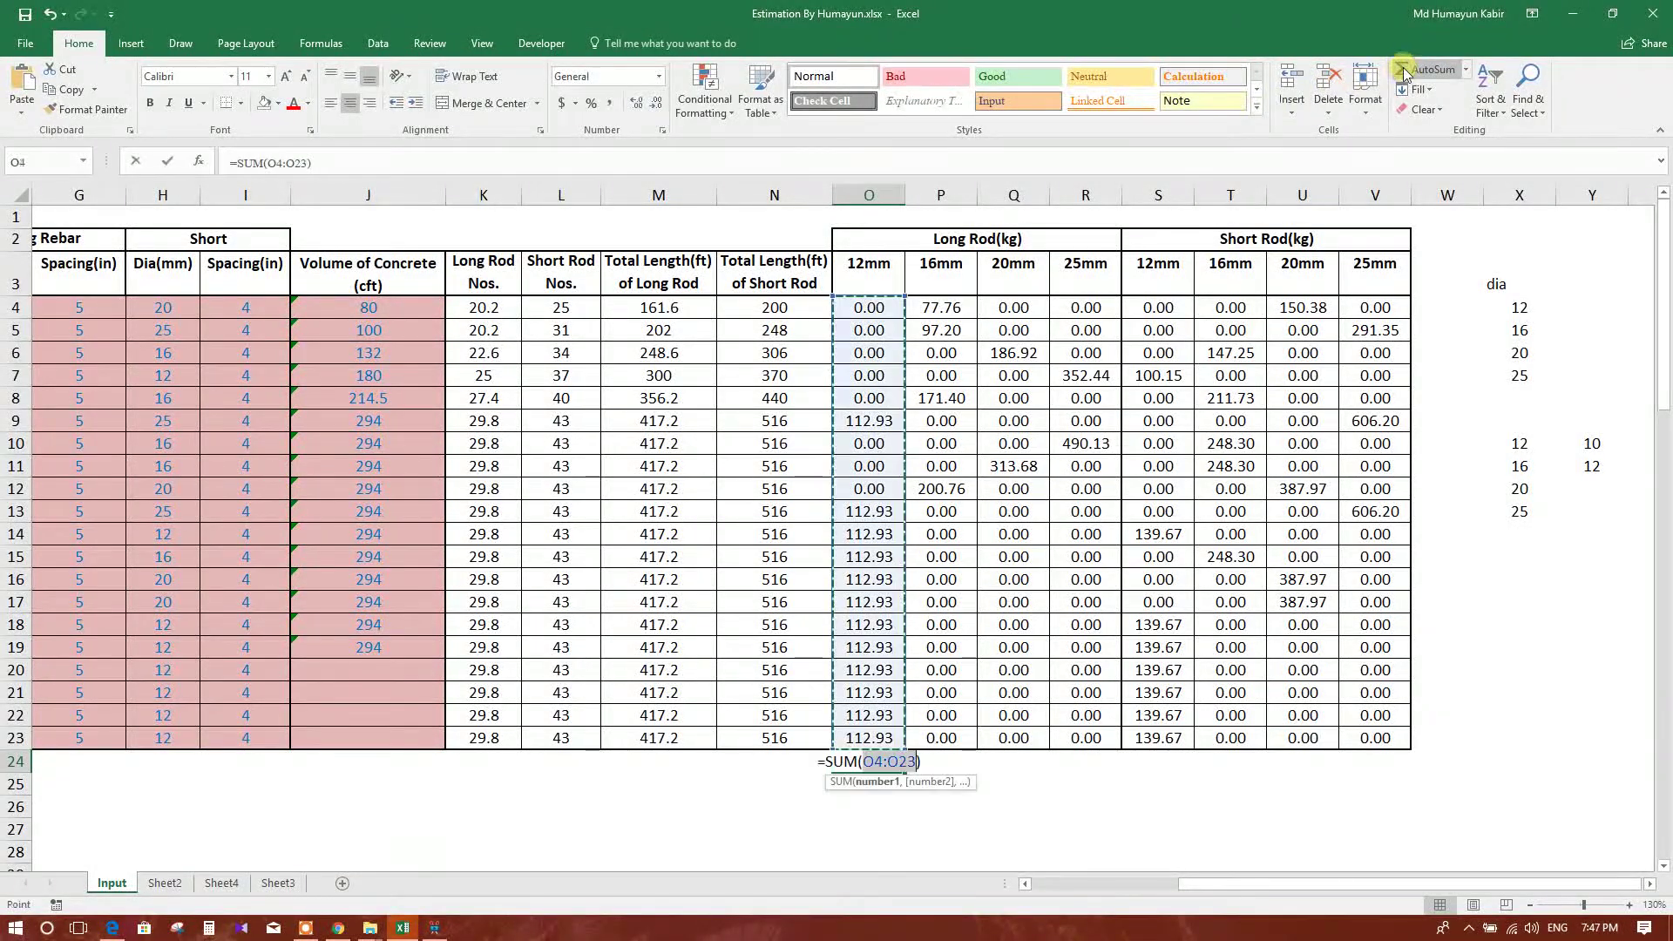
pyautogui.press('Return')
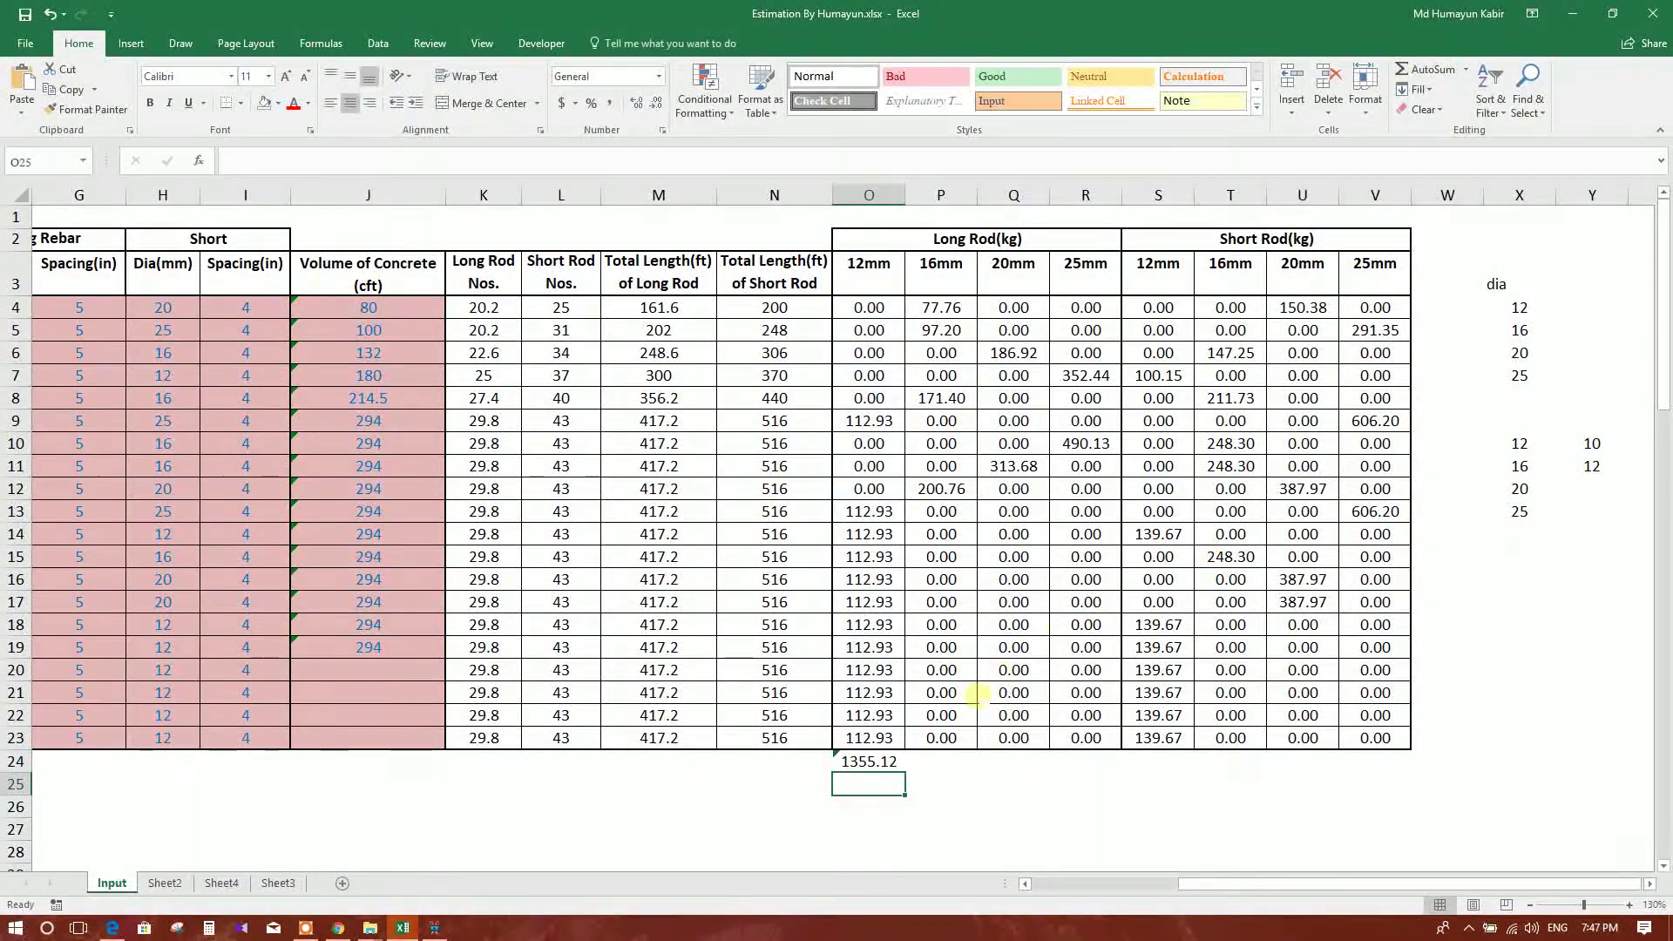
pyautogui.click(868, 761)
pyautogui.moveTo(905, 771); pyautogui.dragTo(1379, 765)
pyautogui.click(1446, 738)
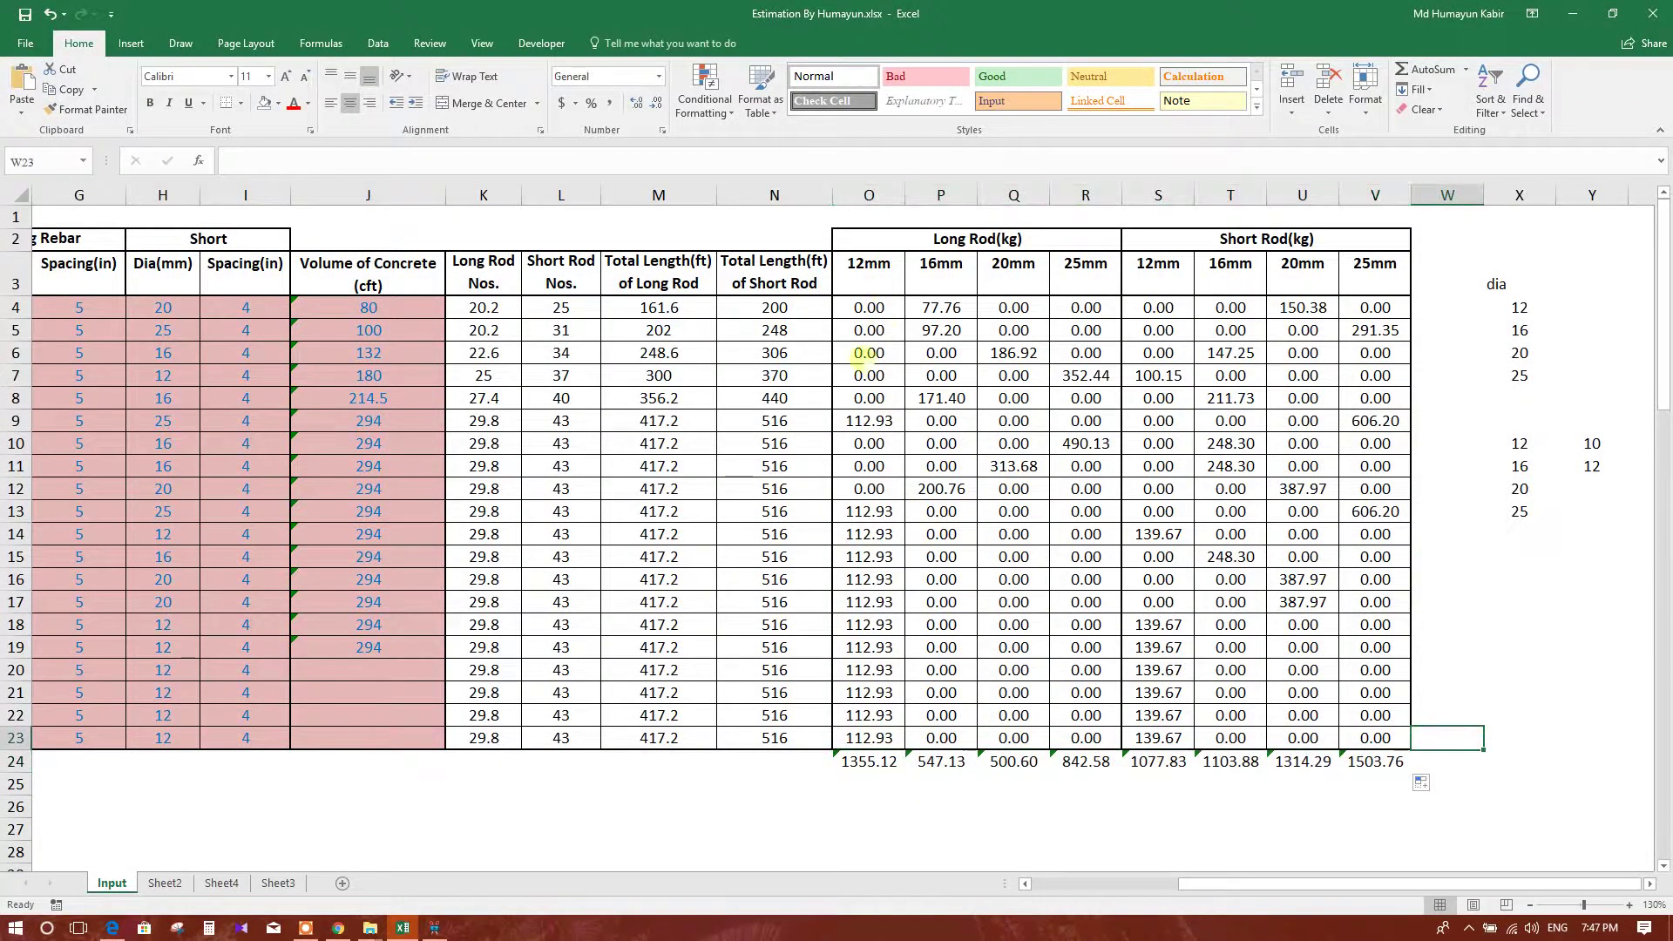
# Step: Check the 12mm, 16mm, 20mm and 25mm long-rod total formulas in row 24
pyautogui.click(869, 762)
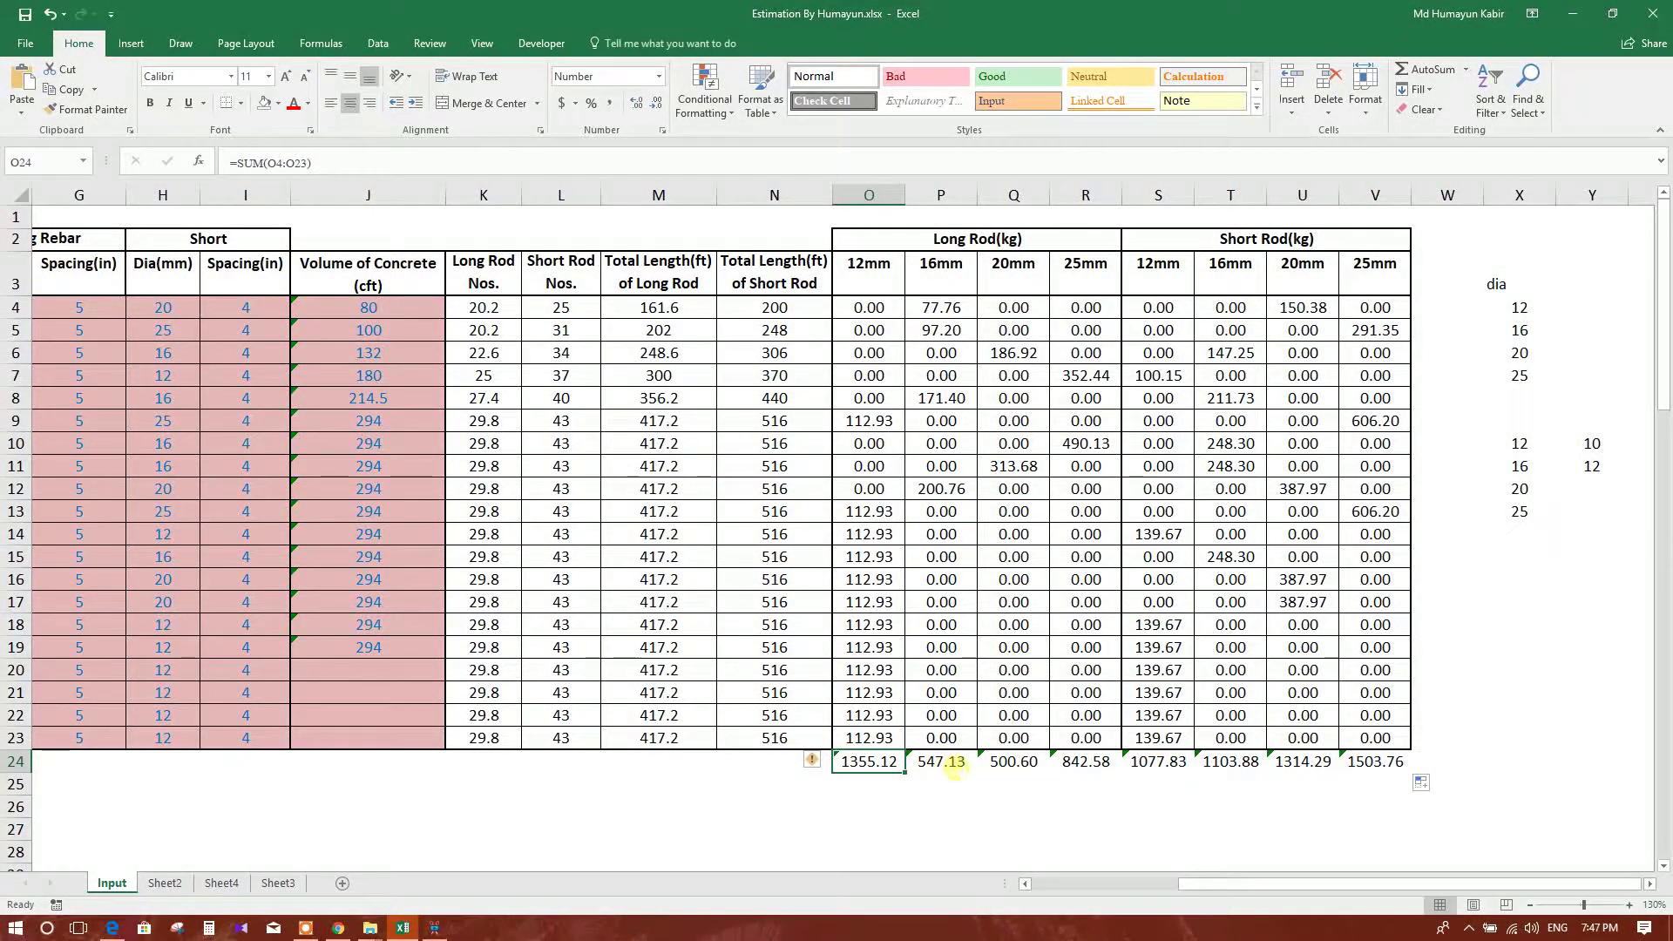
pyautogui.click(947, 763)
pyautogui.click(1012, 763)
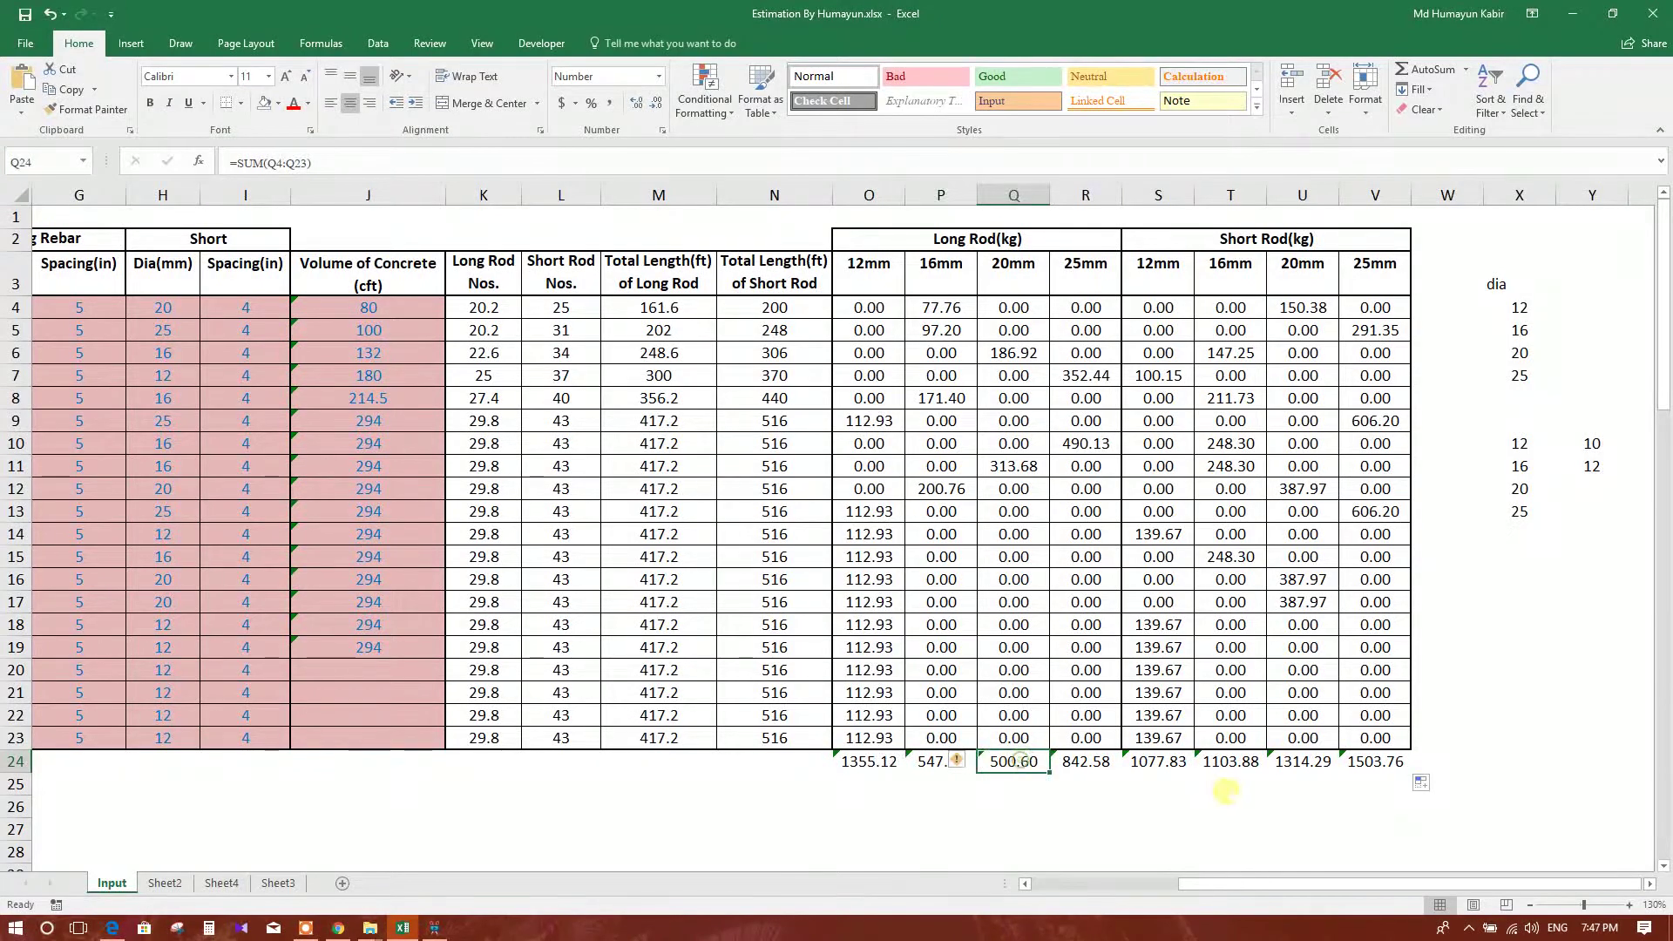
pyautogui.click(1086, 762)
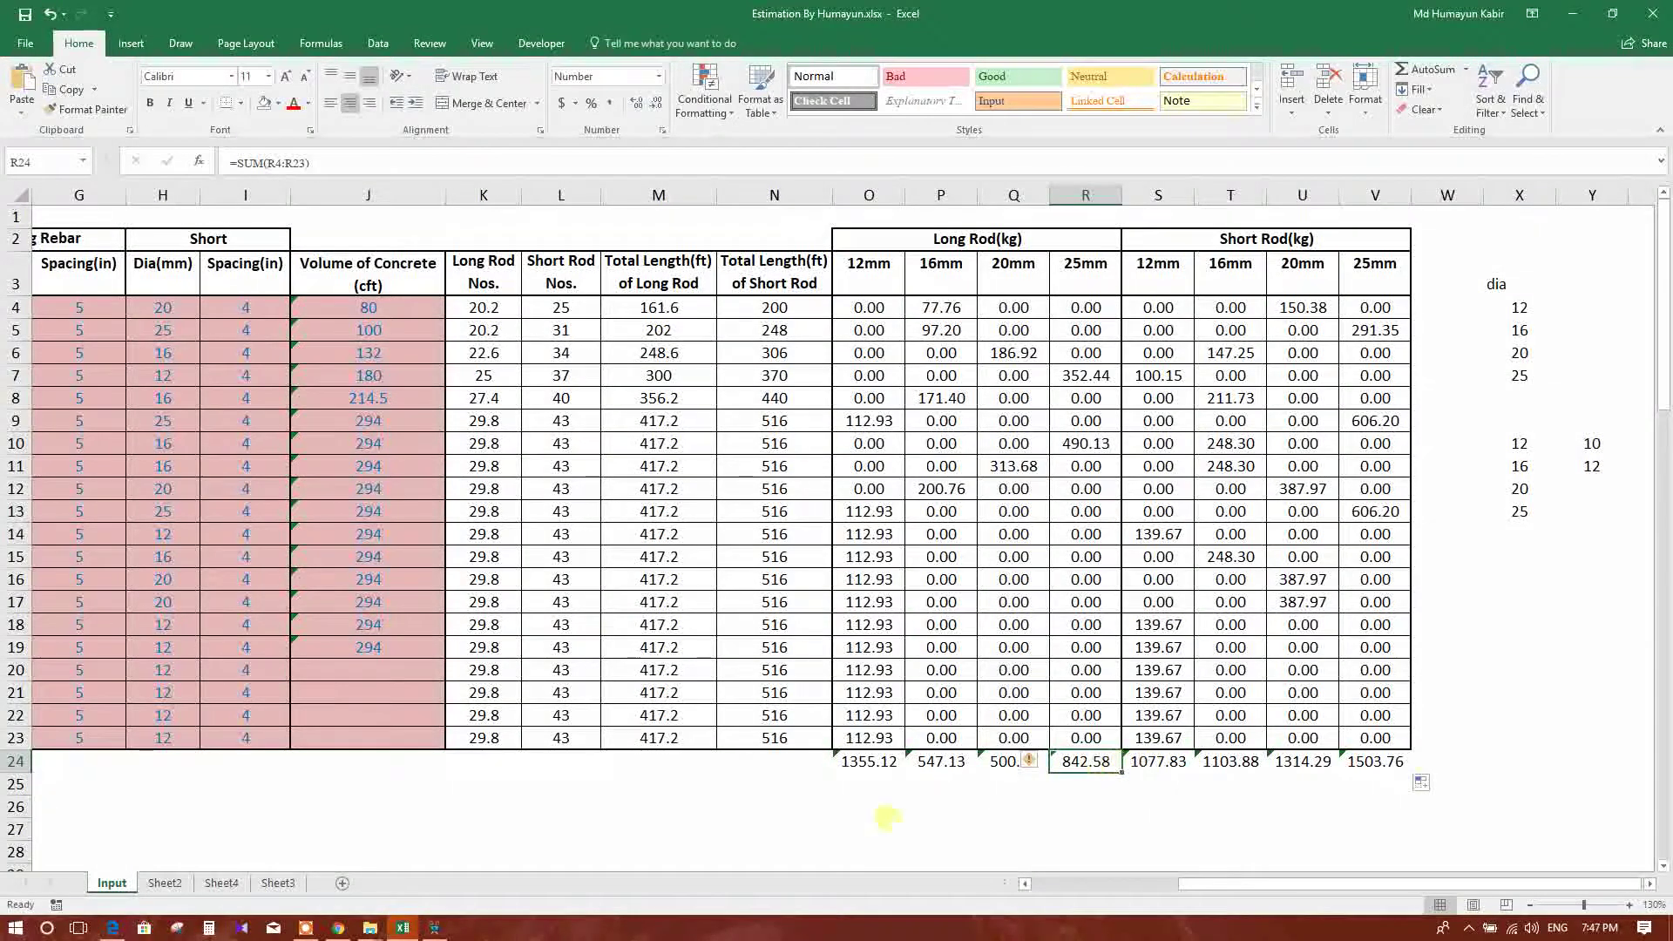
pyautogui.click(887, 820)
pyautogui.moveTo(1233, 884); pyautogui.dragTo(1045, 886)
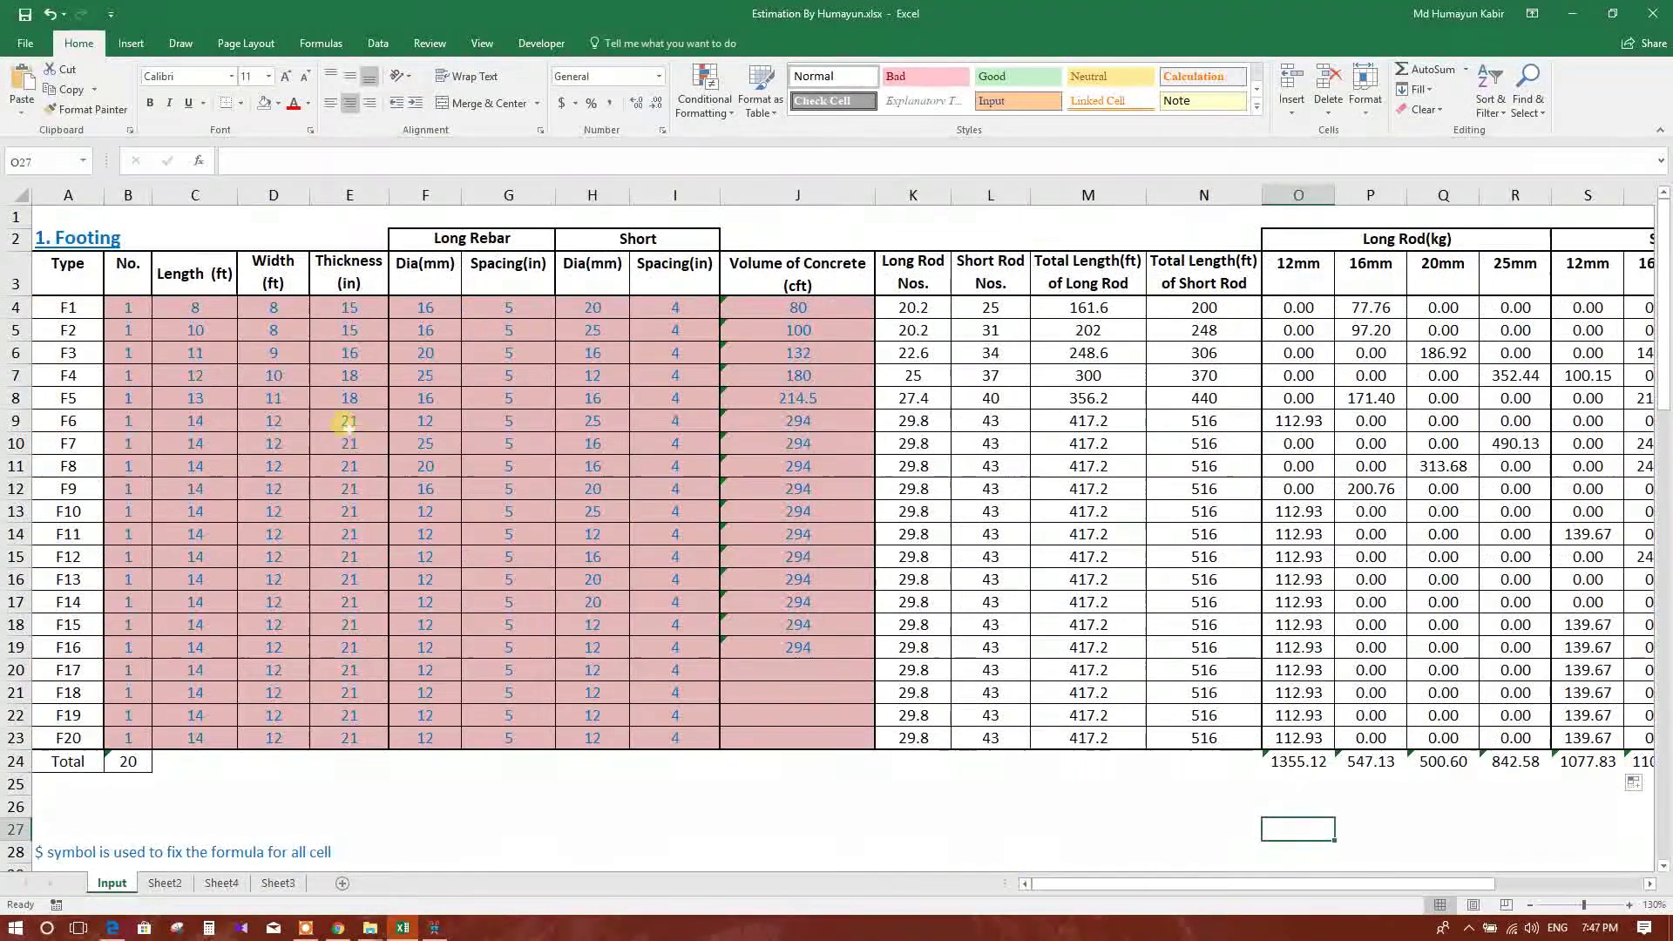
# Step: Try 20 in F6's short-rod diameter dropdown and set it back to 25
pyautogui.click(595, 423)
pyautogui.click(636, 425)
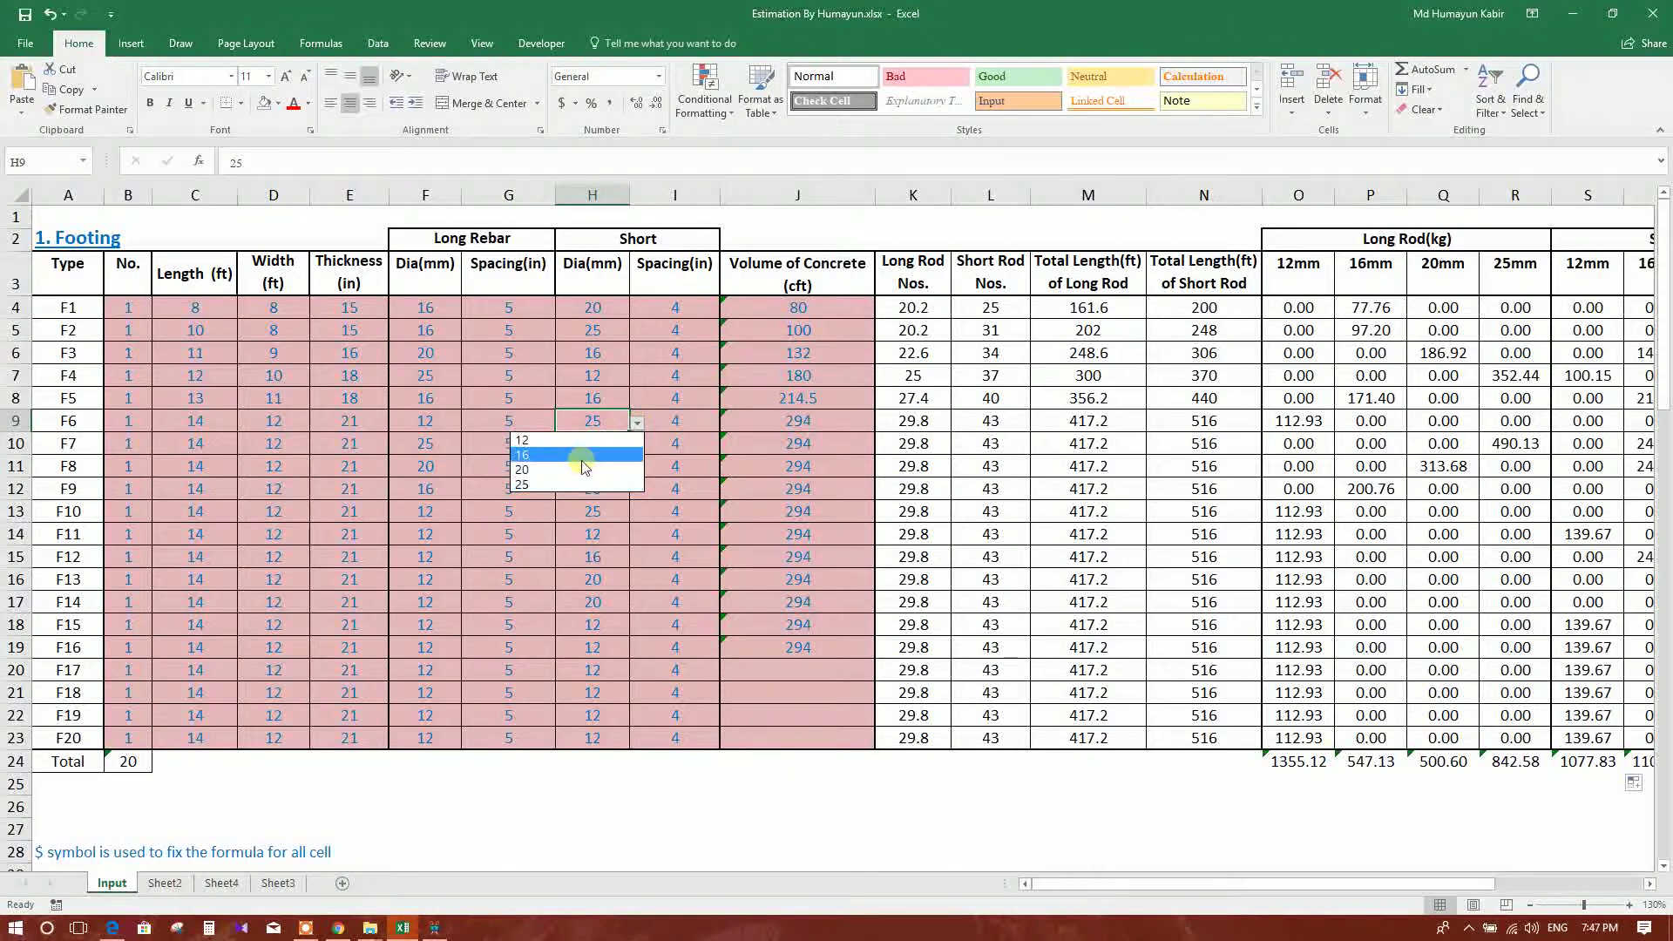
pyautogui.click(580, 470)
pyautogui.click(636, 424)
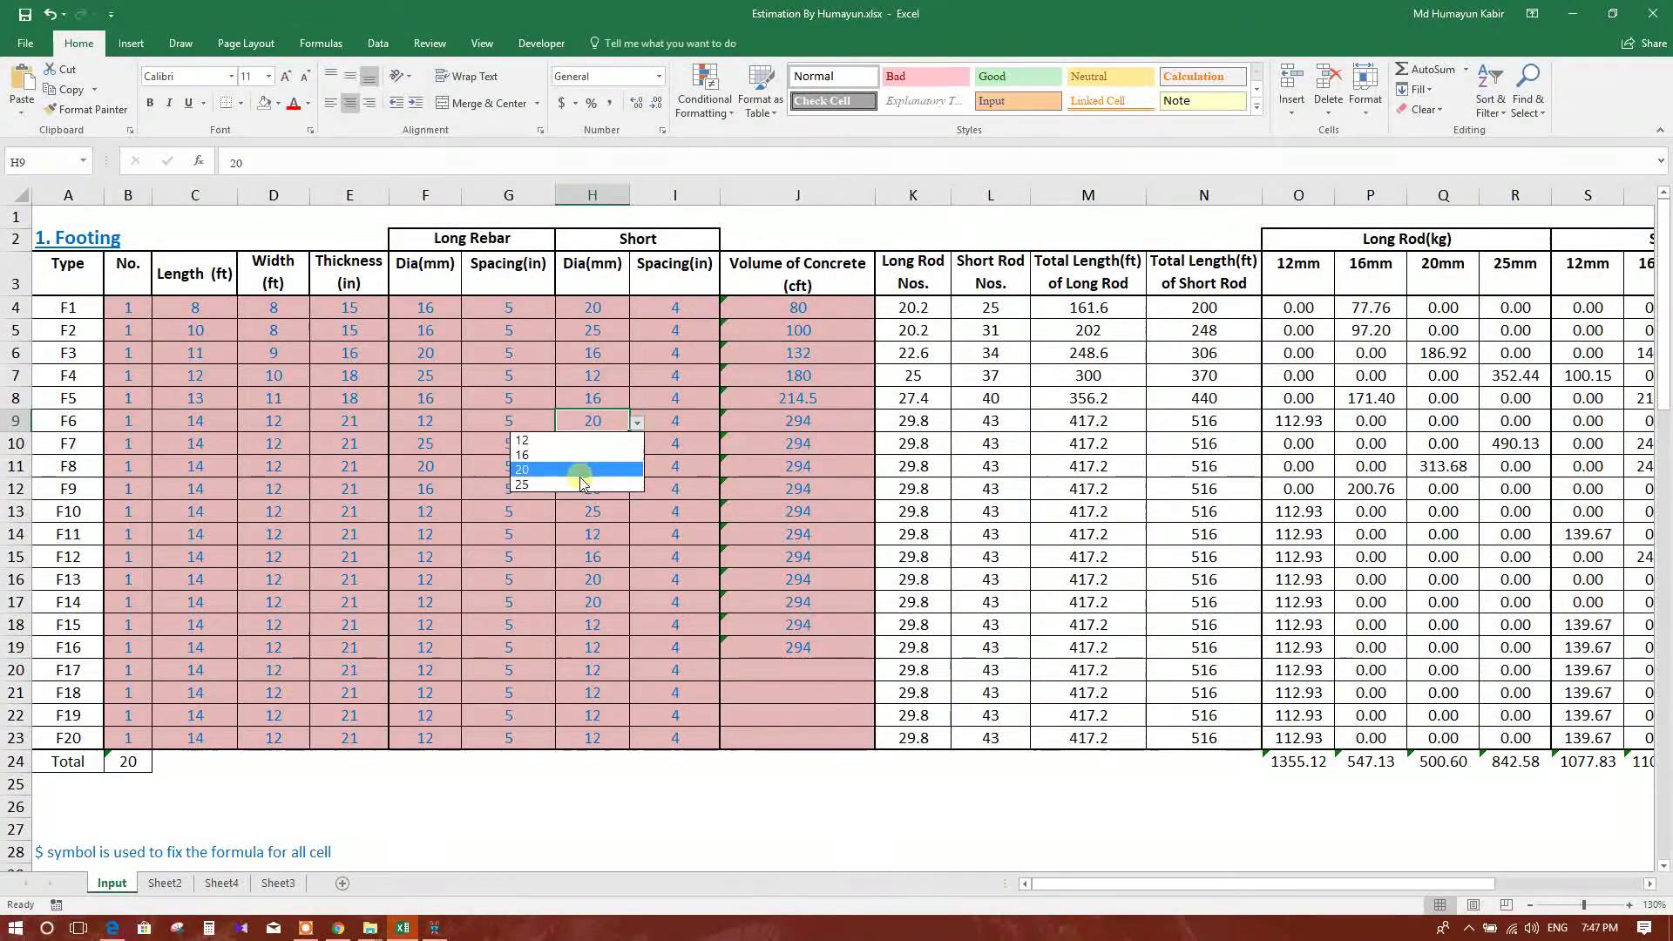
pyautogui.click(522, 487)
pyautogui.click(674, 420)
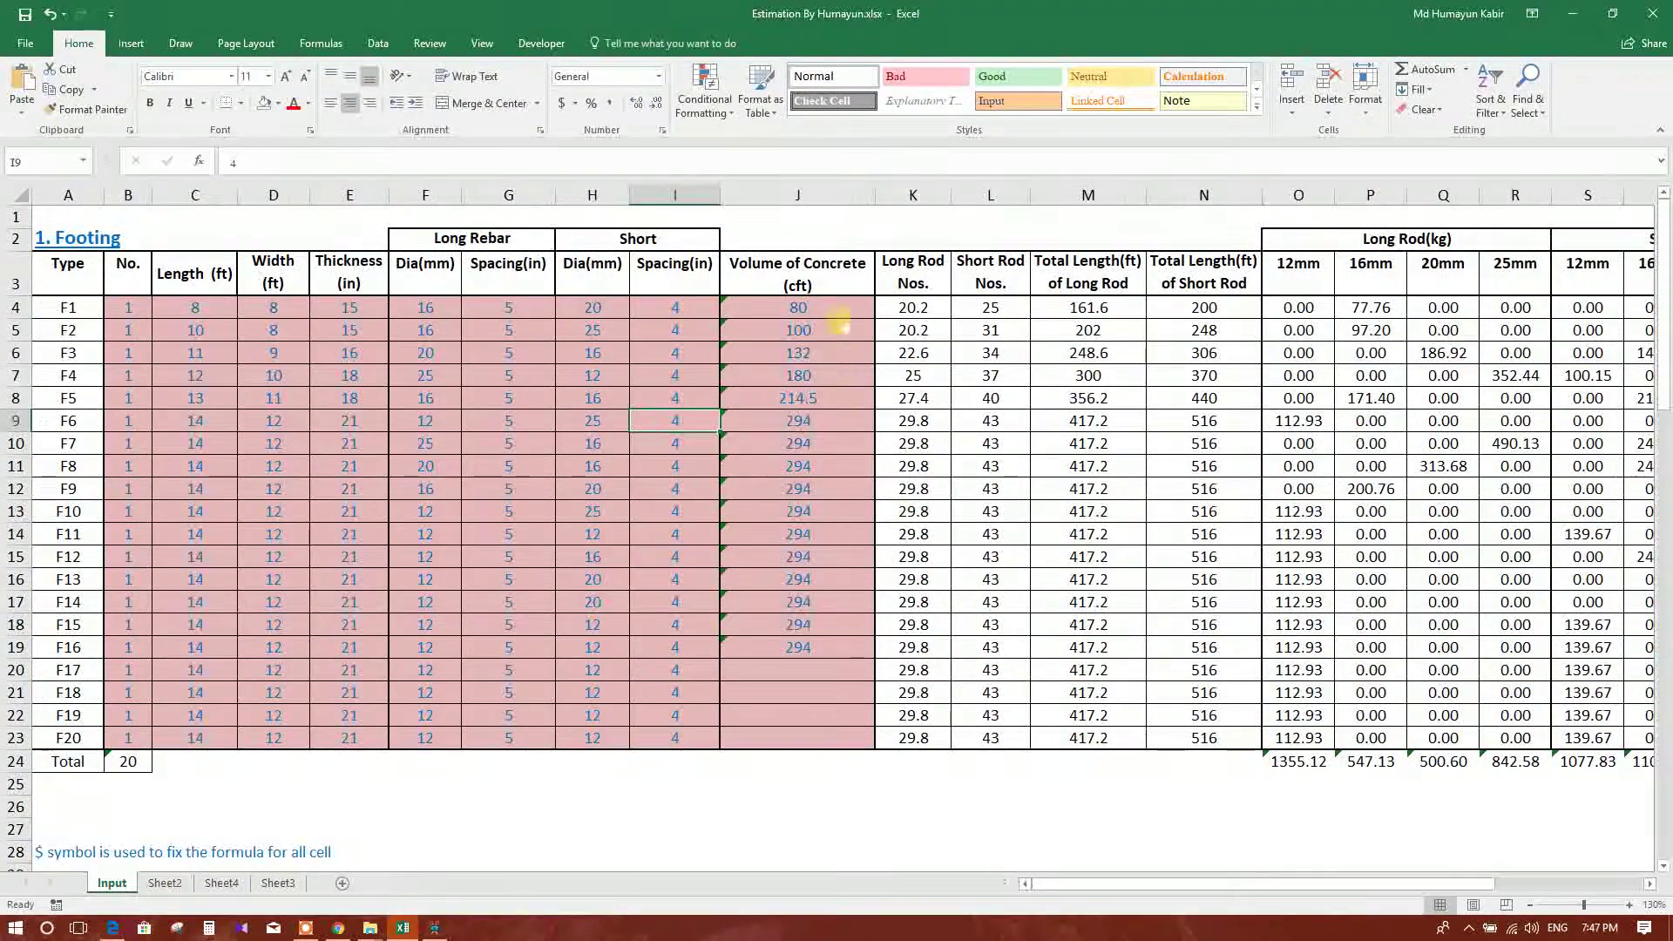
# Step: Copy the concrete volume formula from J19 down to J23, giving 294 cft for F17–F20
pyautogui.moveTo(798, 309); pyautogui.dragTo(797, 444)
pyautogui.click(797, 648)
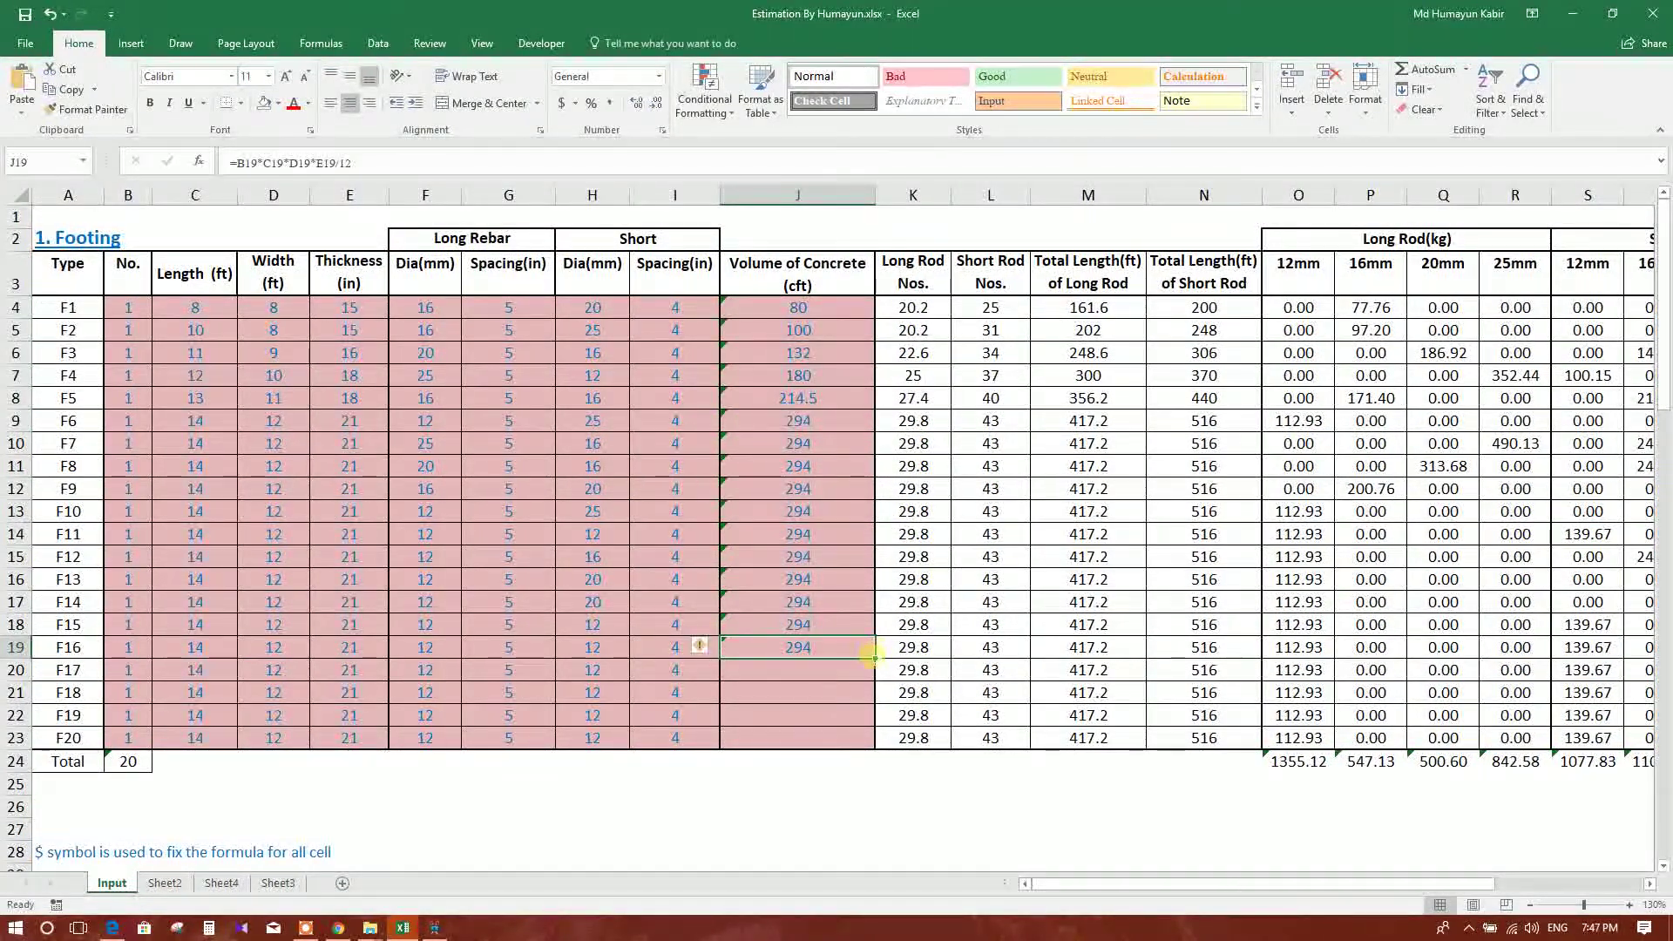
pyautogui.moveTo(873, 658); pyautogui.dragTo(871, 739)
pyautogui.click(797, 762)
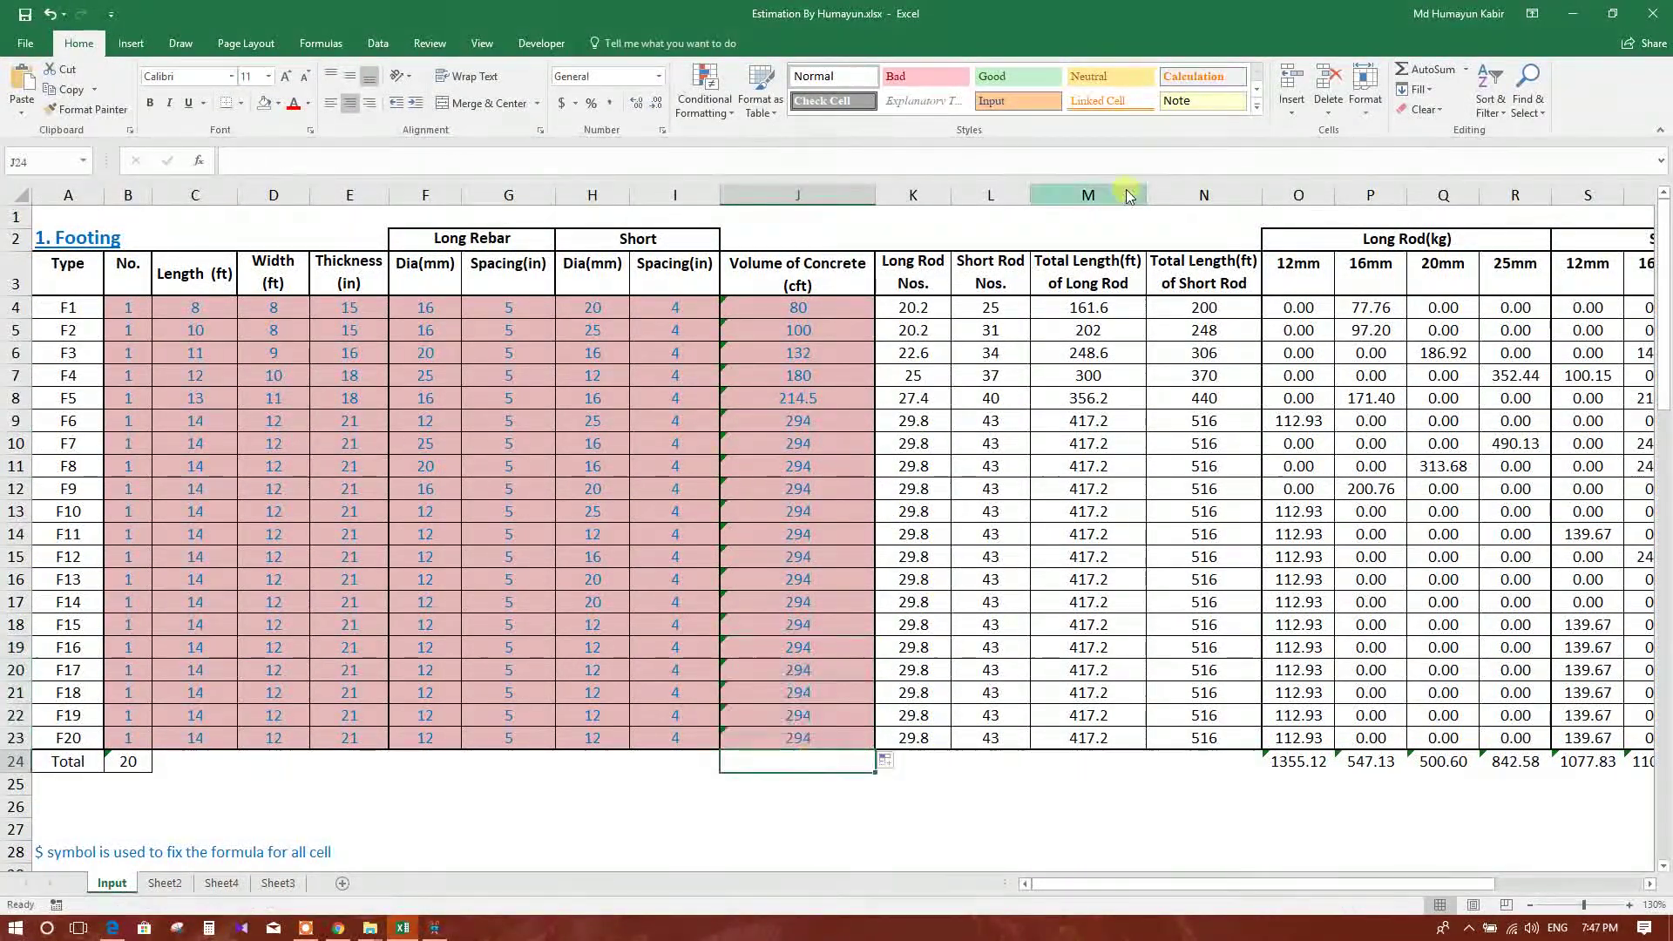
# Step: AutoSum the concrete volume column in J24 for a total of 5116.5 cft
pyautogui.click(1432, 70)
pyautogui.press('Return')
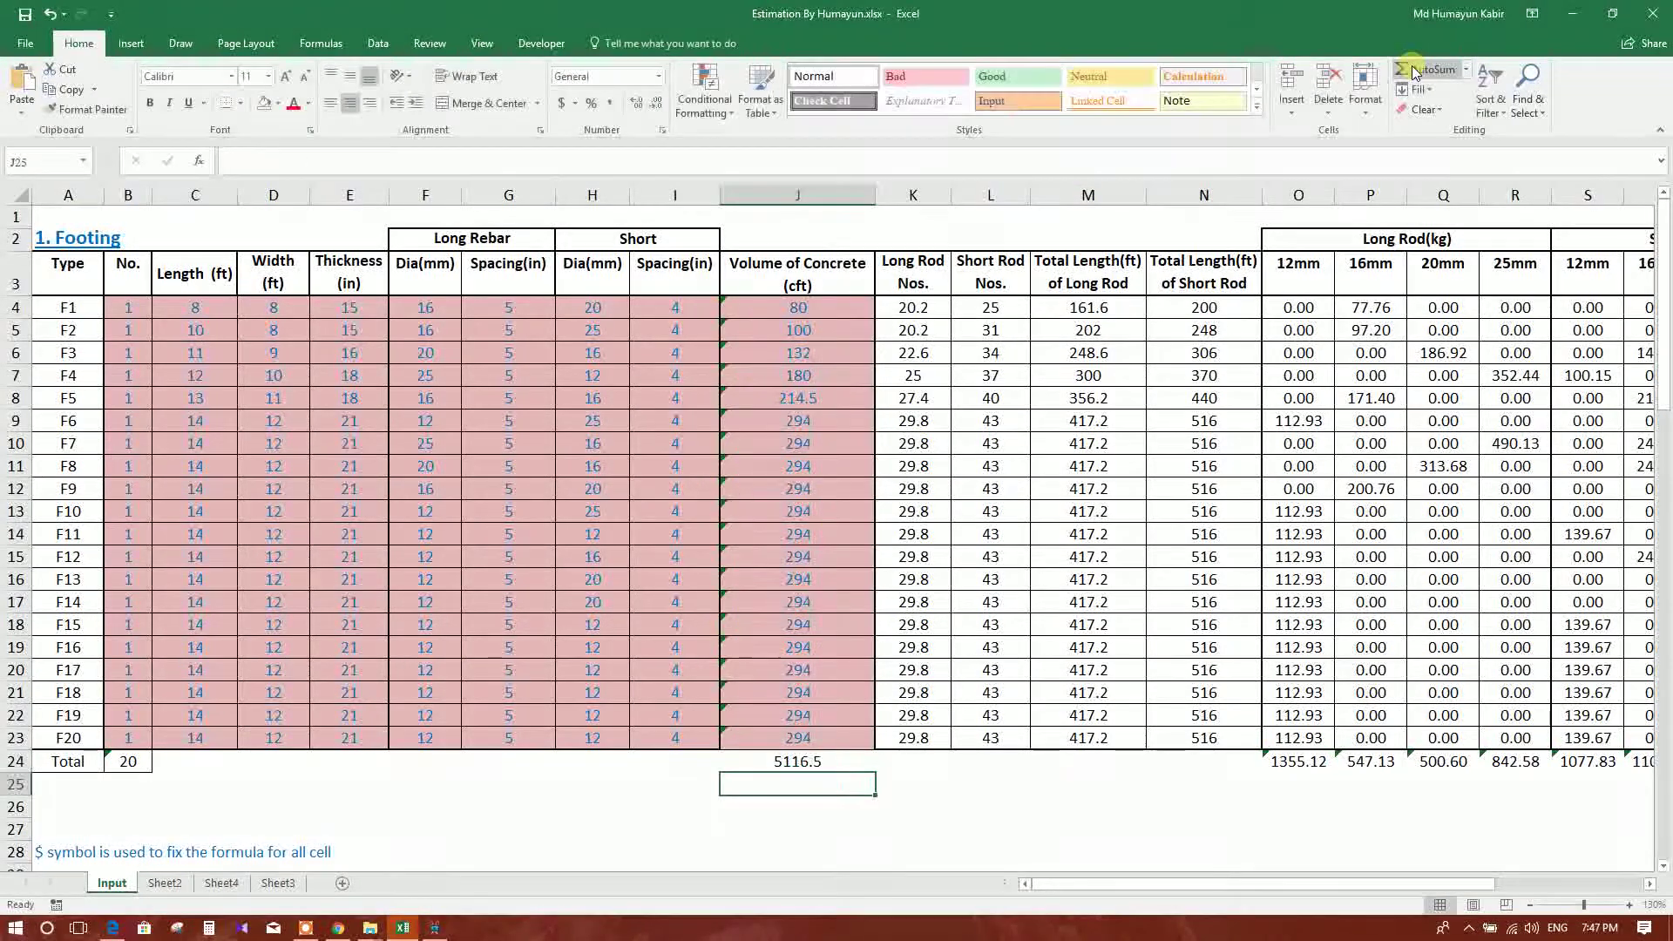
pyautogui.click(863, 763)
pyautogui.click(1287, 762)
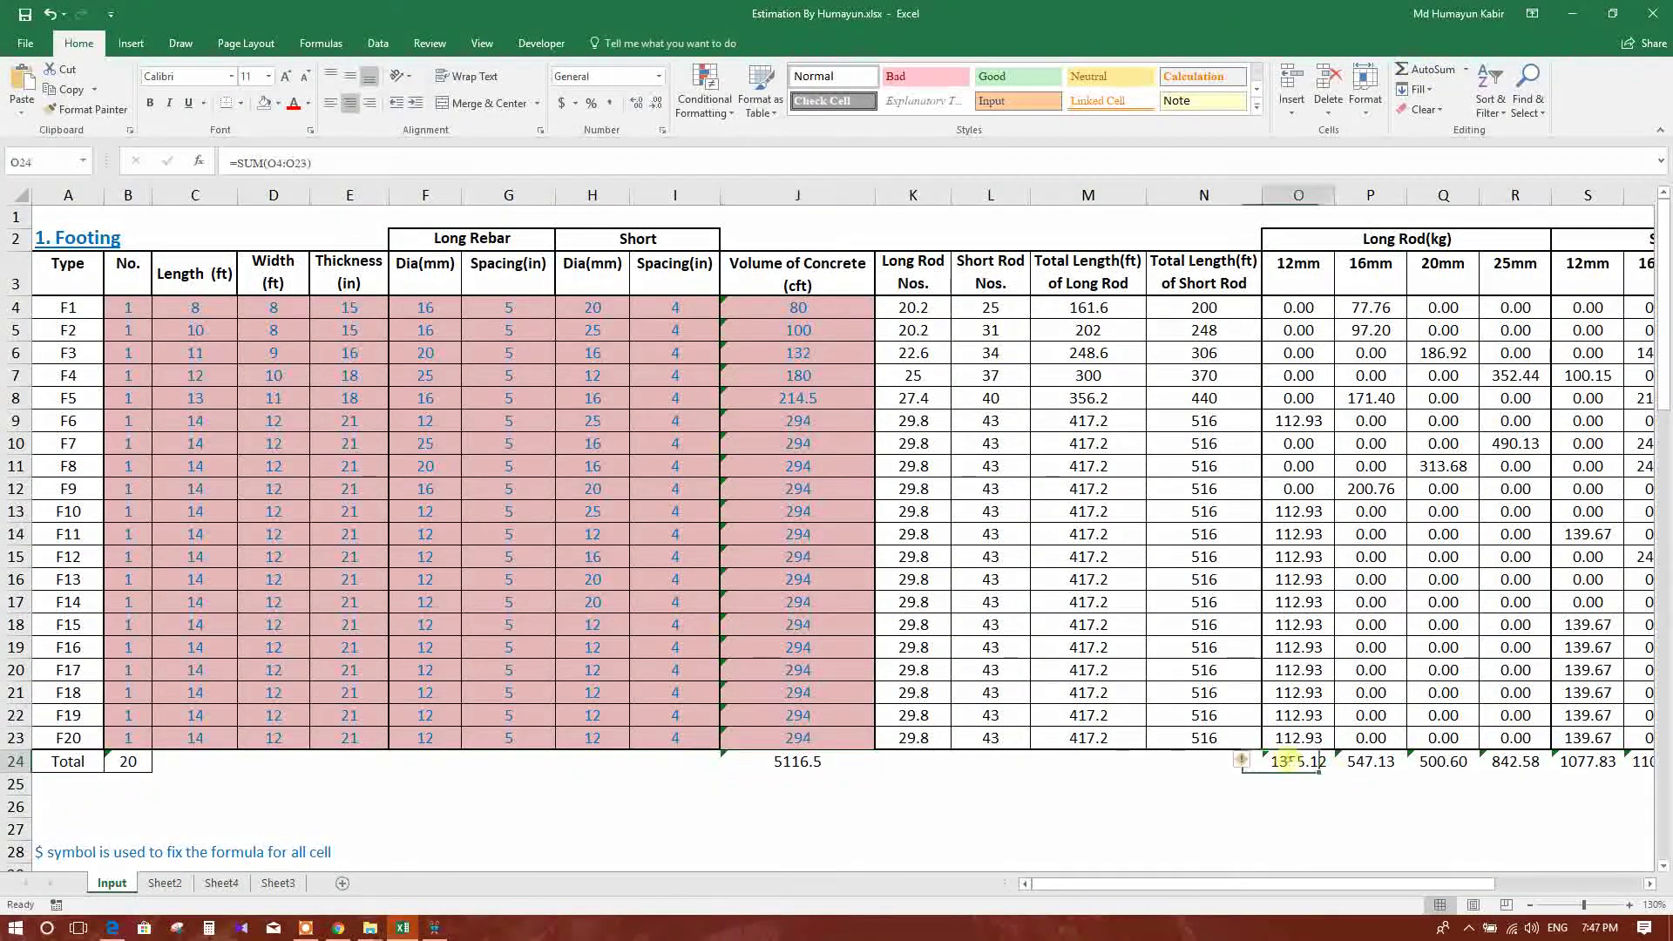
pyautogui.moveTo(1288, 762); pyautogui.dragTo(1523, 762)
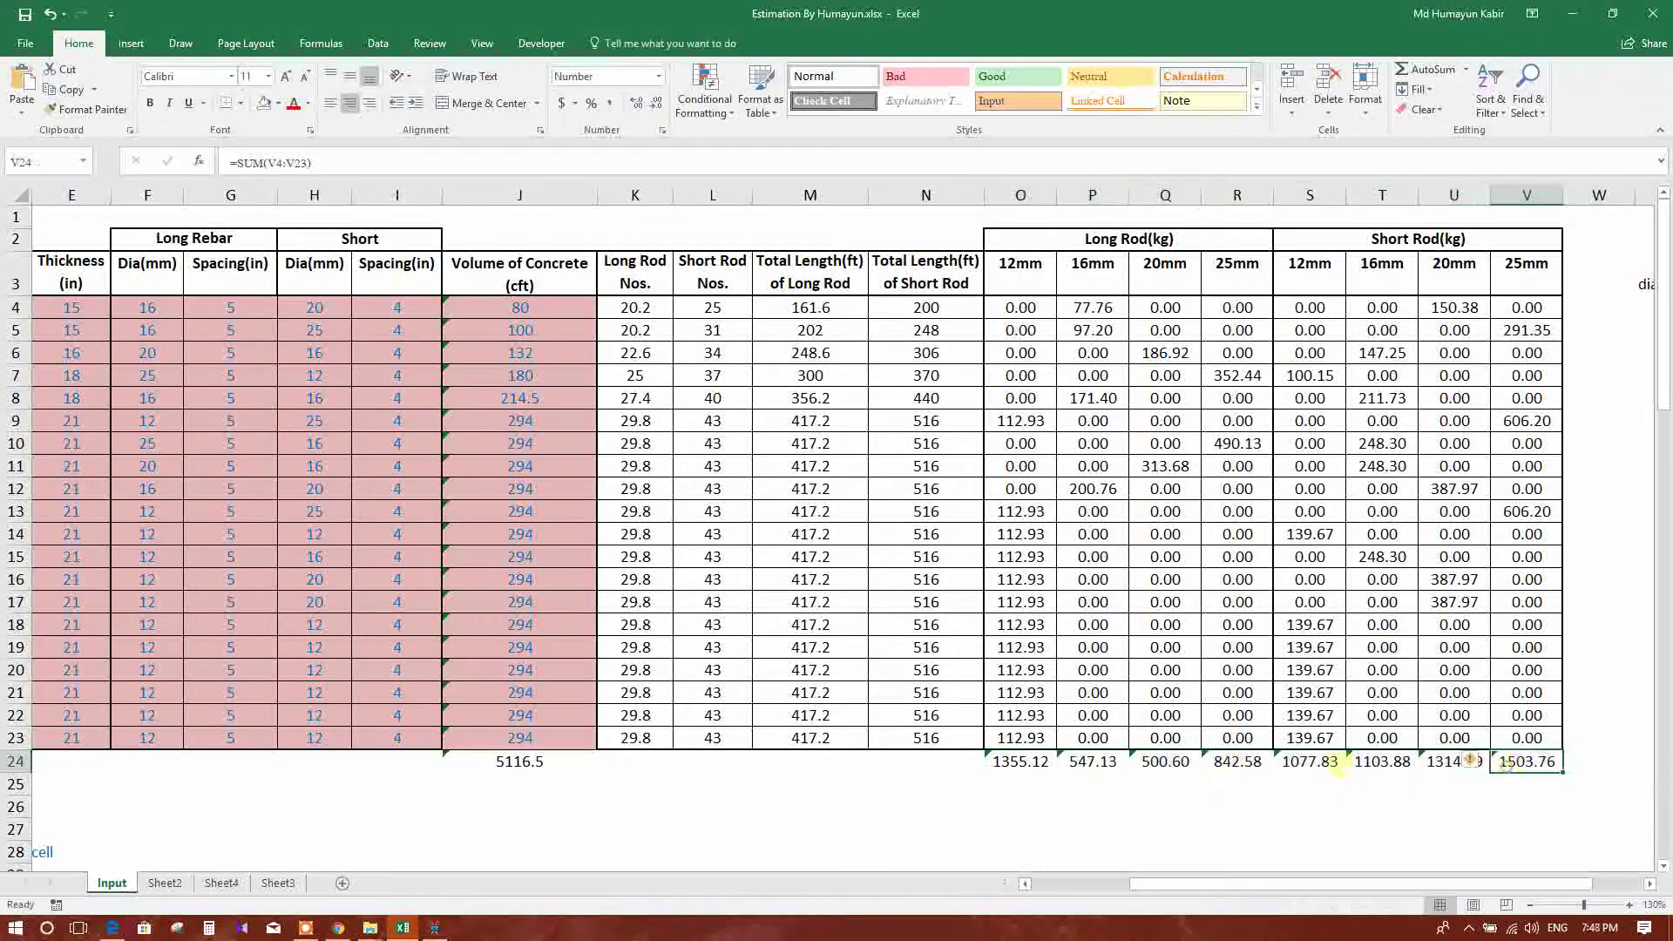
# Step: Review the row 24 diameter totals and move to the cell below the 12mm total
pyautogui.moveTo(1019, 762); pyautogui.dragTo(1527, 761)
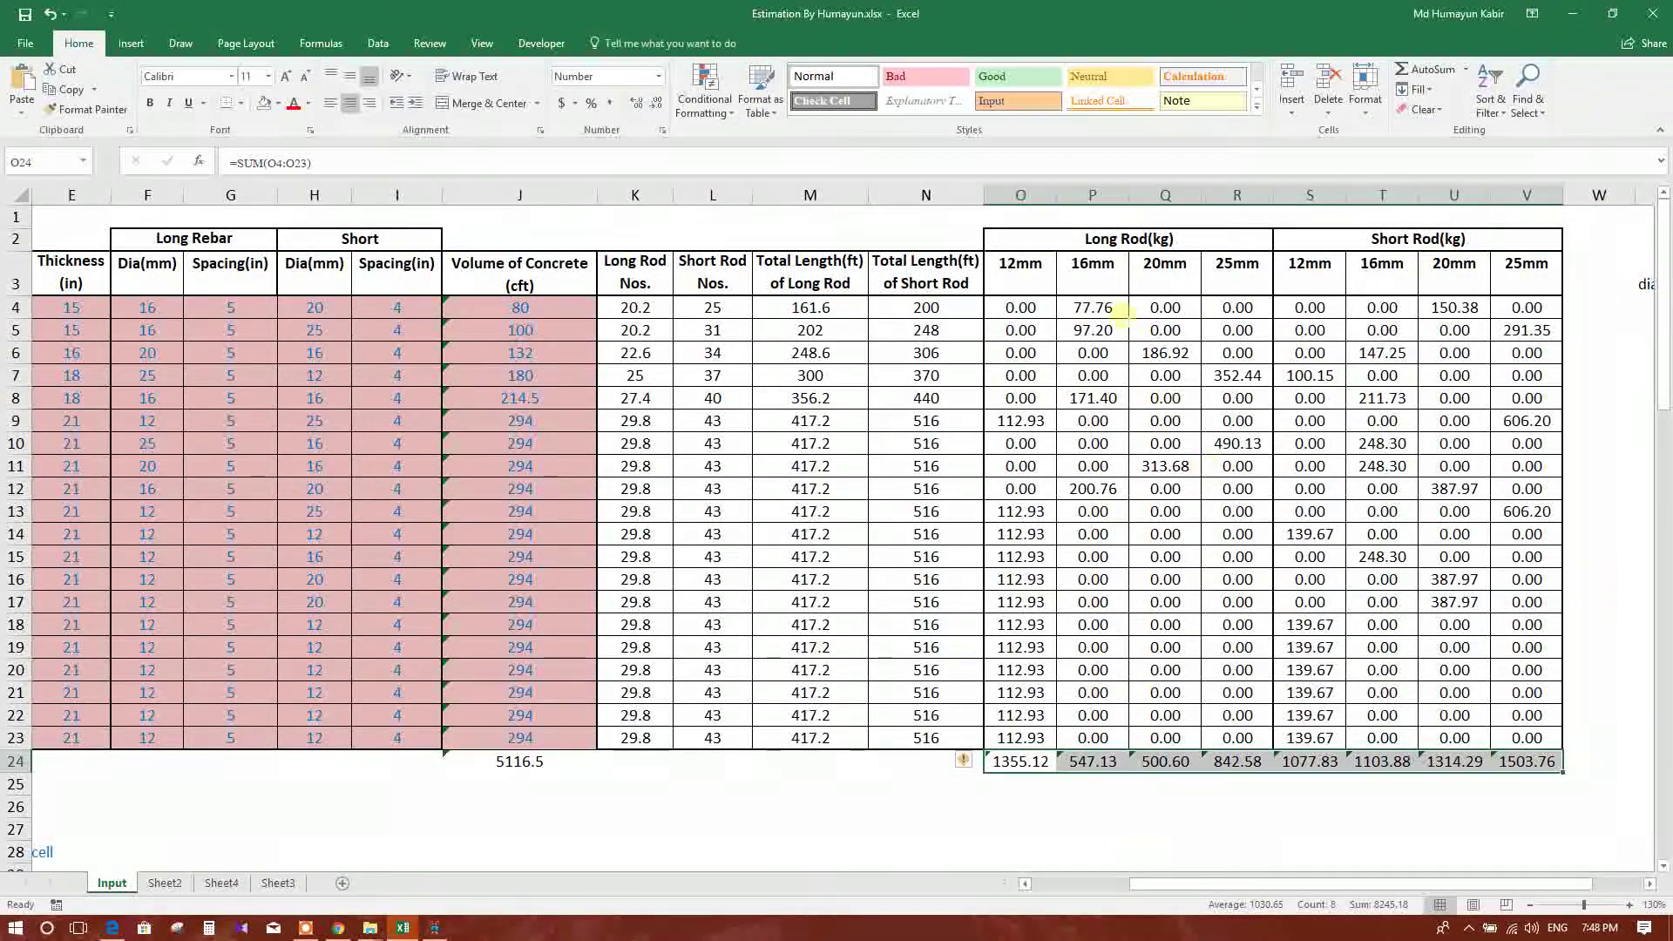
pyautogui.click(925, 783)
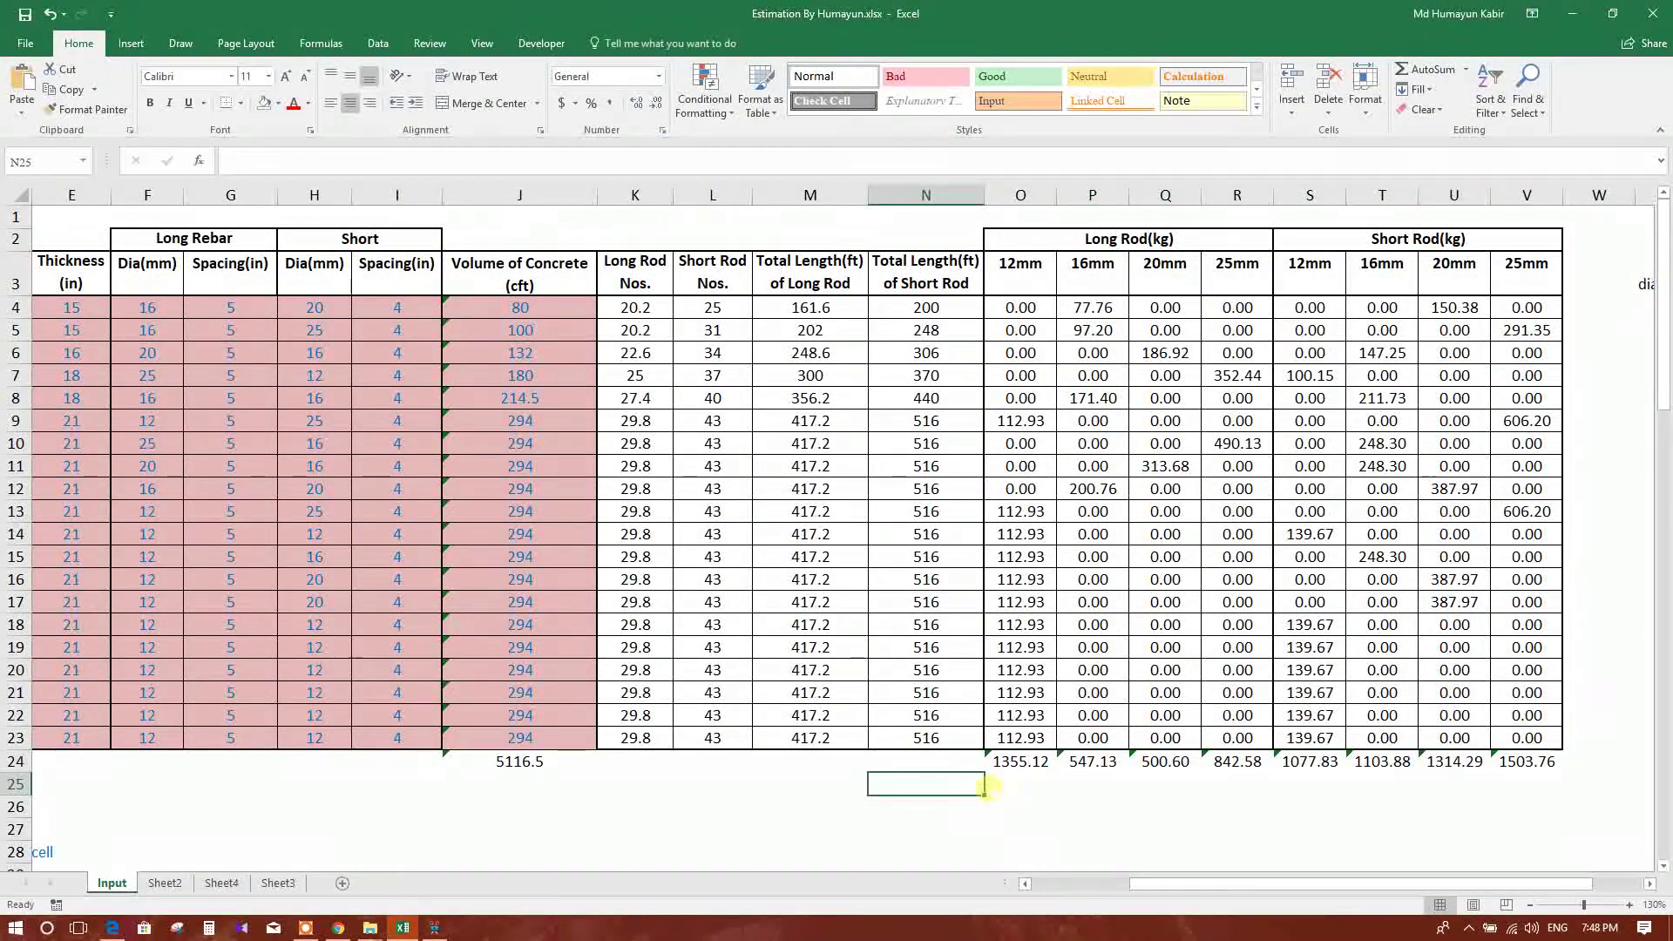
pyautogui.click(1020, 784)
# Step: Label N25 'With Wastage' and enter =O24*1.05 in O25
pyautogui.click(948, 787)
pyautogui.write('With Was')
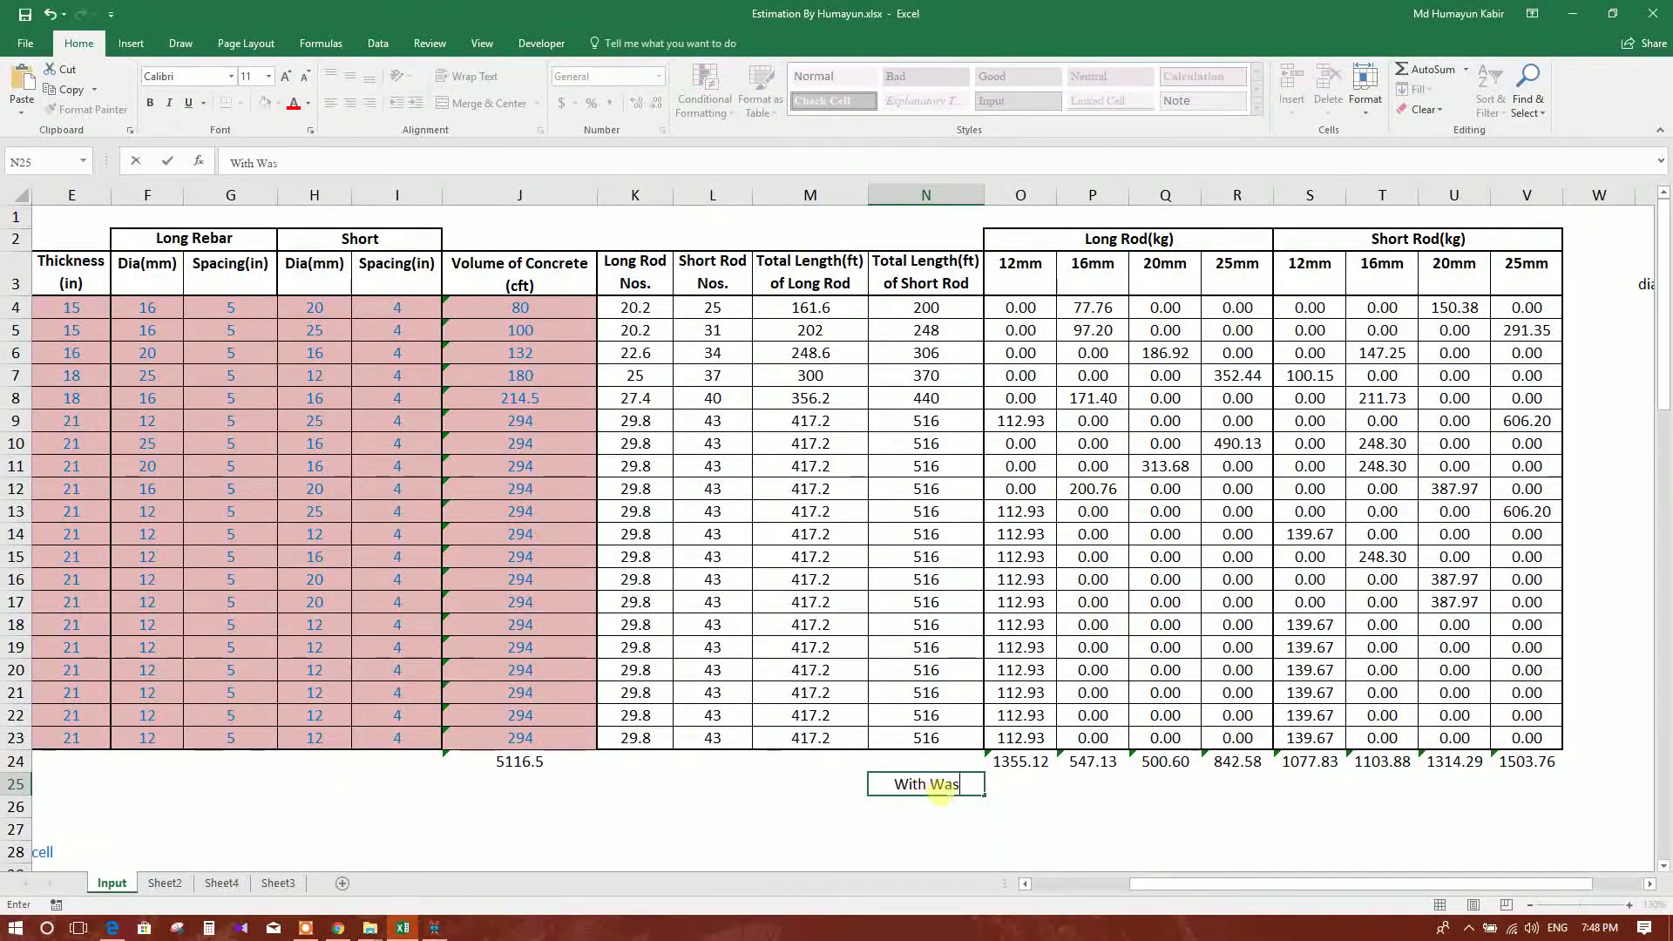
pyautogui.write('tage')
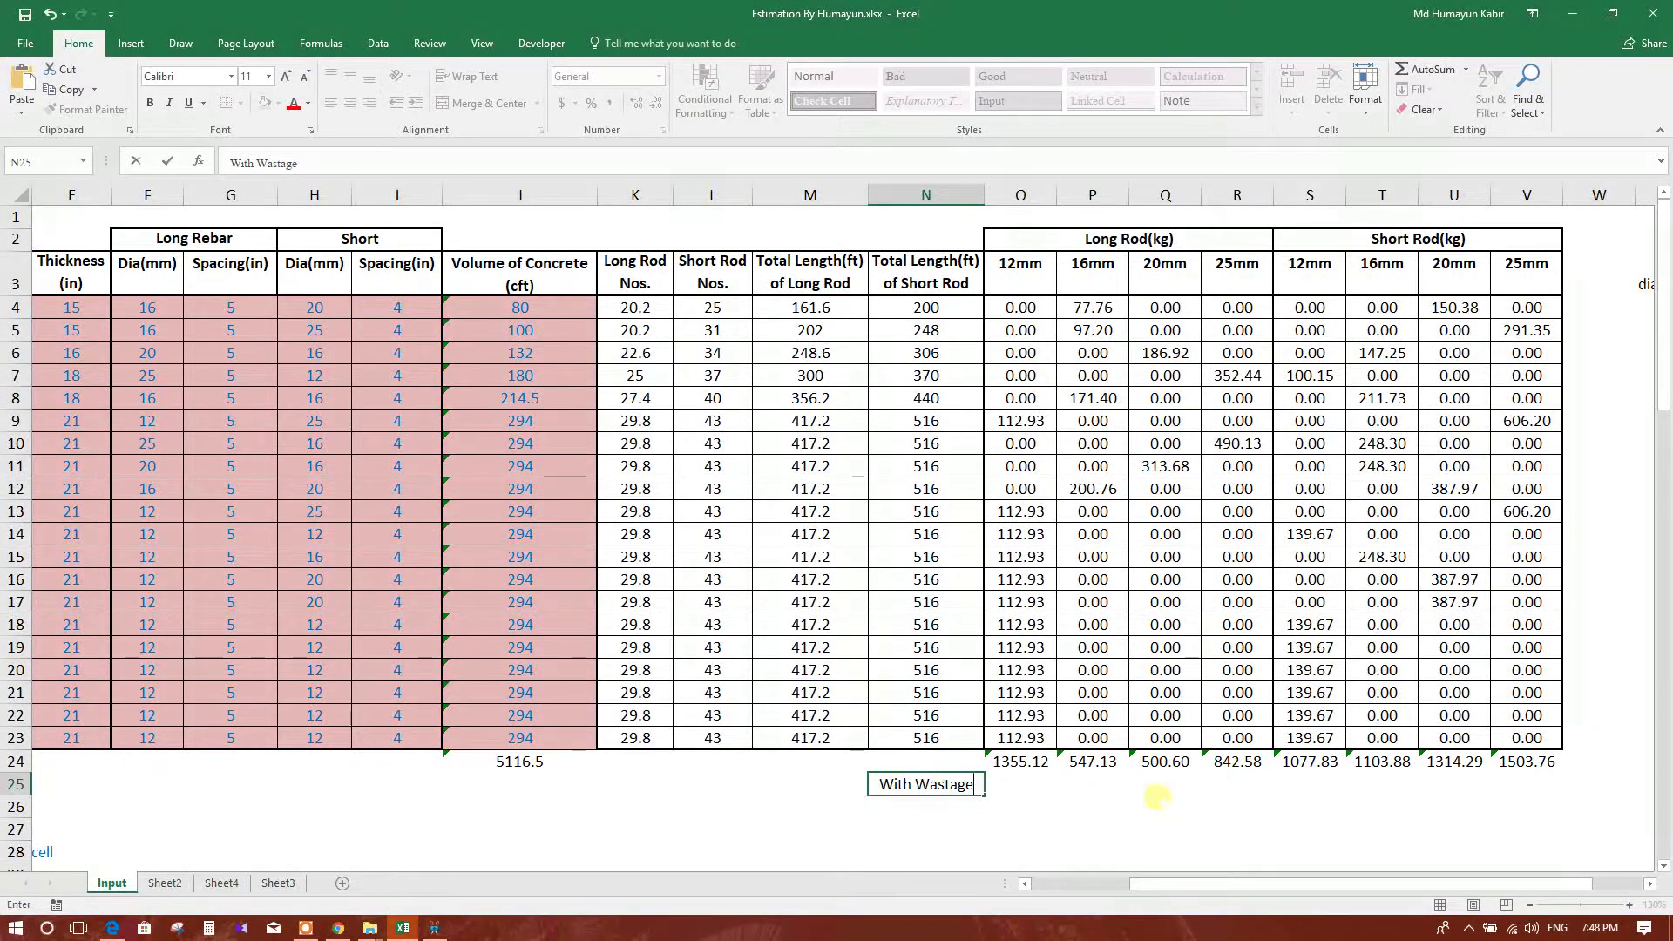
pyautogui.click(1005, 782)
pyautogui.write('=')
pyautogui.click(1026, 761)
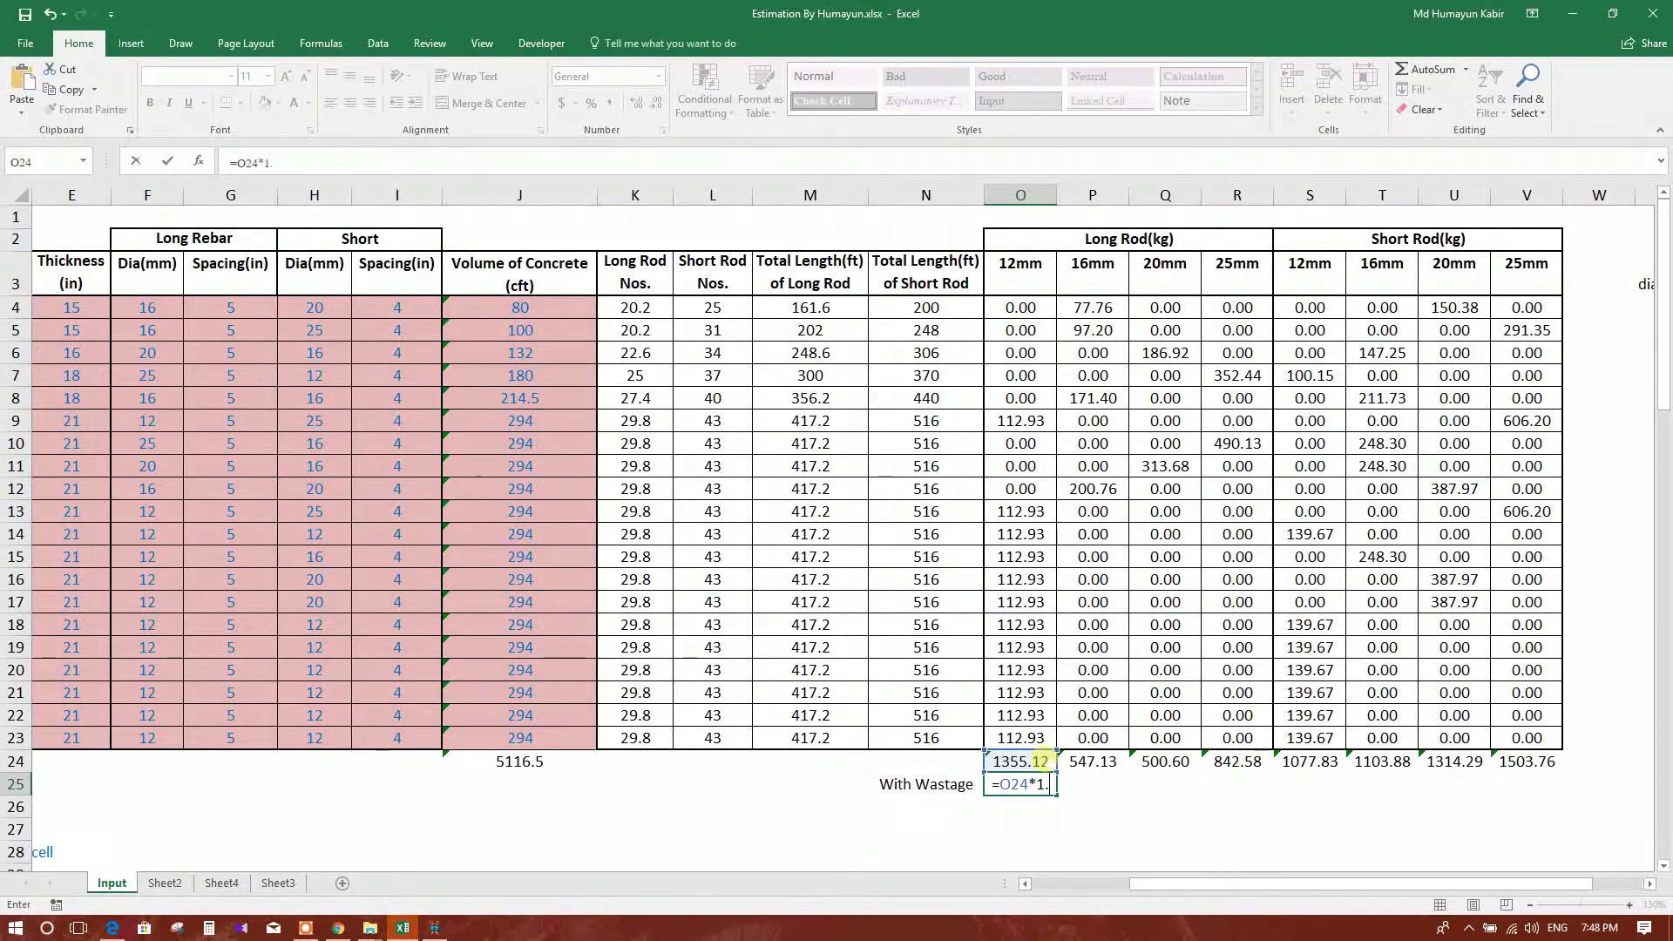
pyautogui.write('05')
pyautogui.press('Return')
# Step: Copy the 5% wastage formula across all diameter columns to V25
pyautogui.click(1020, 762)
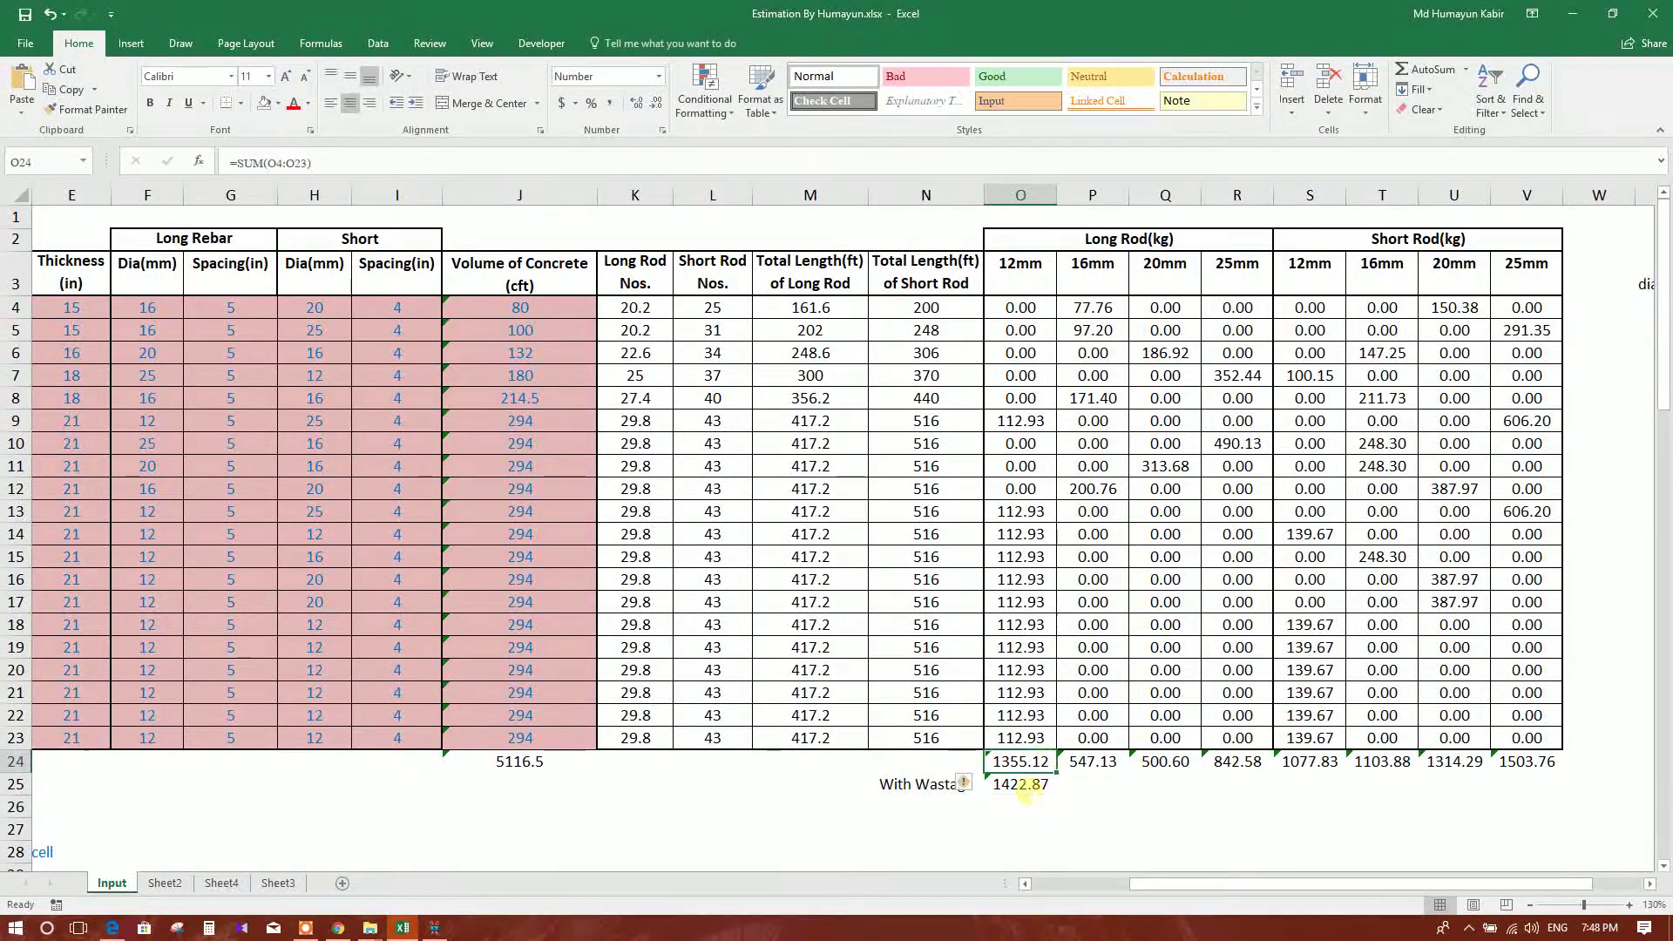
pyautogui.click(1025, 787)
pyautogui.moveTo(1056, 795); pyautogui.dragTo(1559, 795)
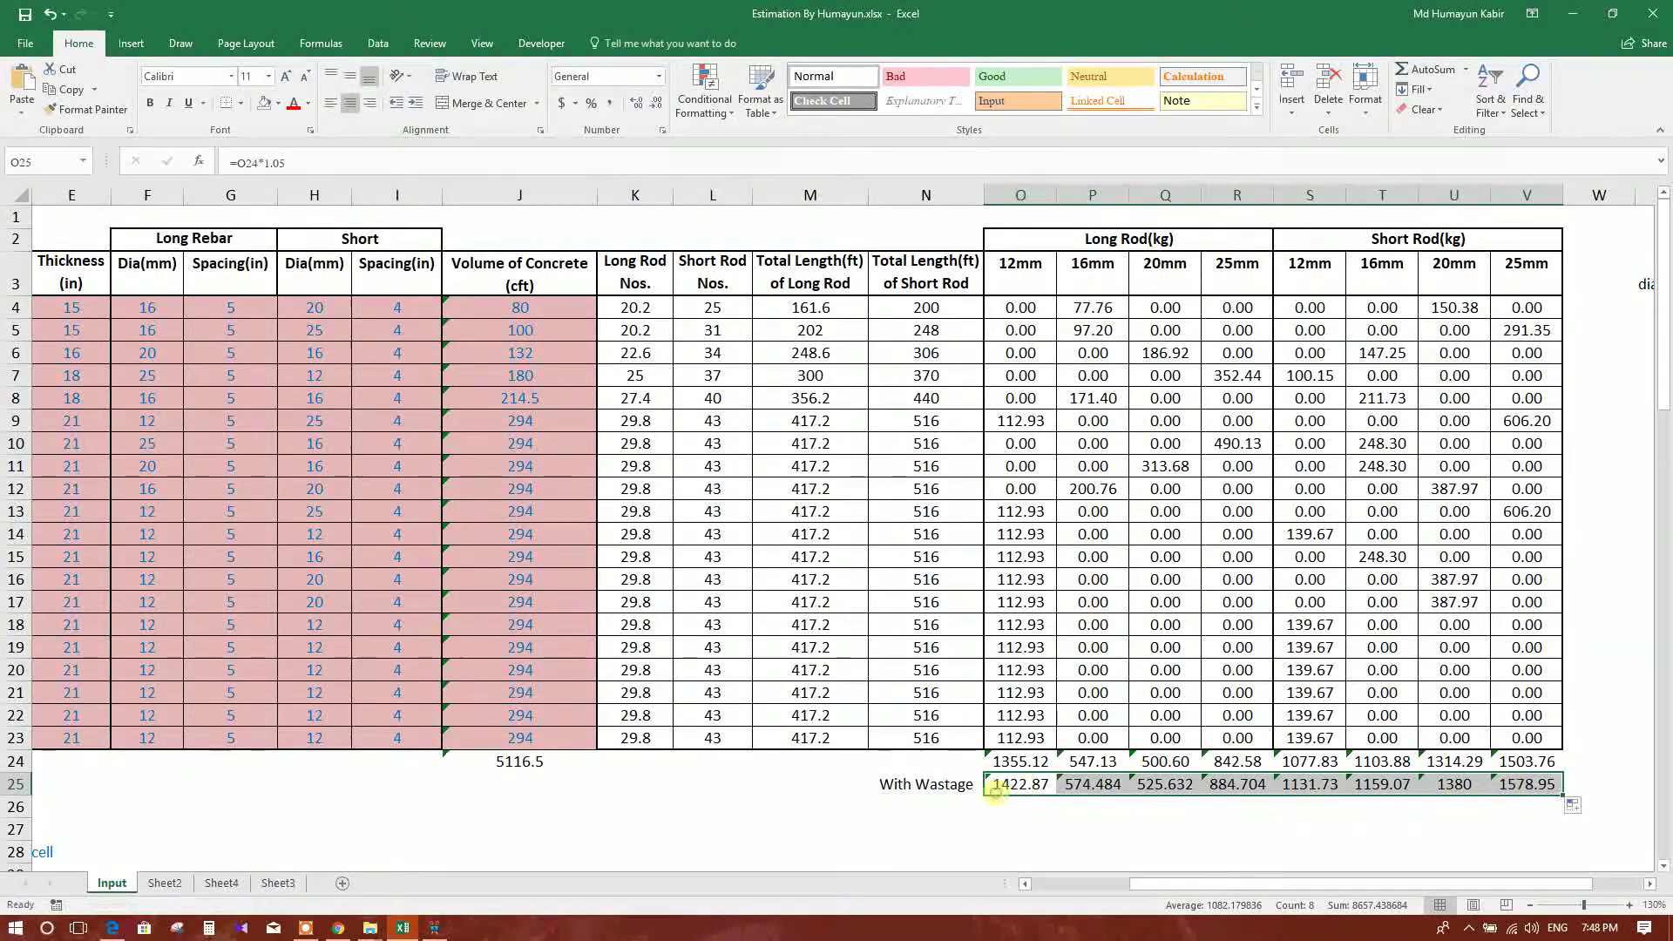
pyautogui.click(1013, 785)
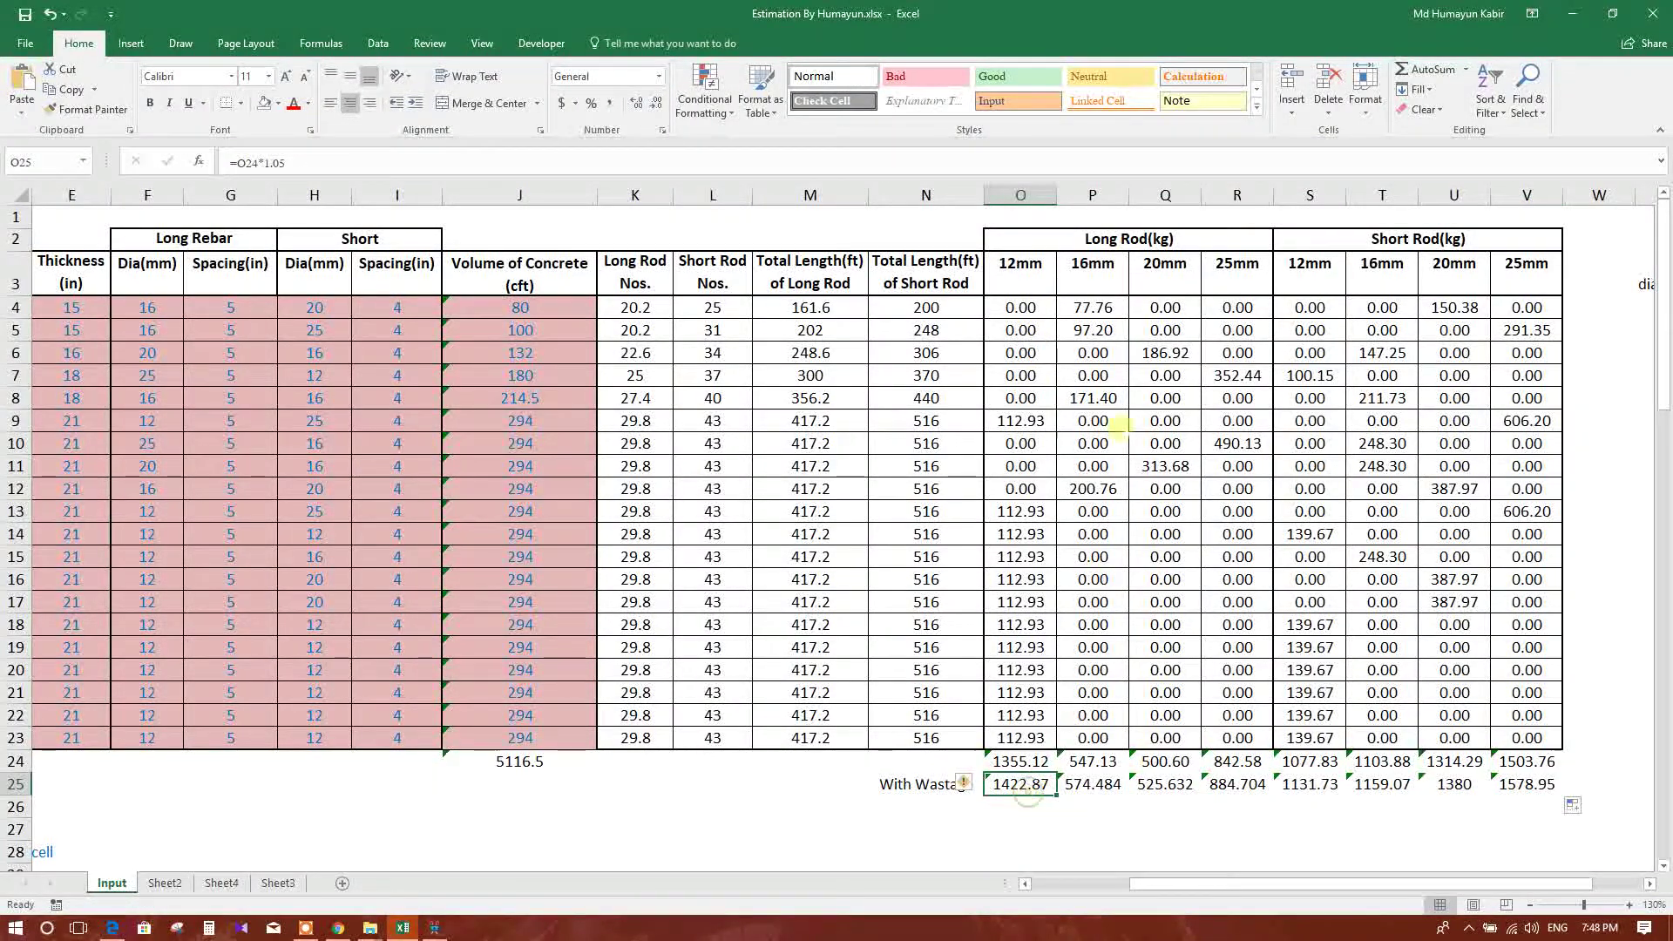
# Step: Check the 16mm and 20mm wastage formulas and review the whole wastage row
pyautogui.click(1092, 784)
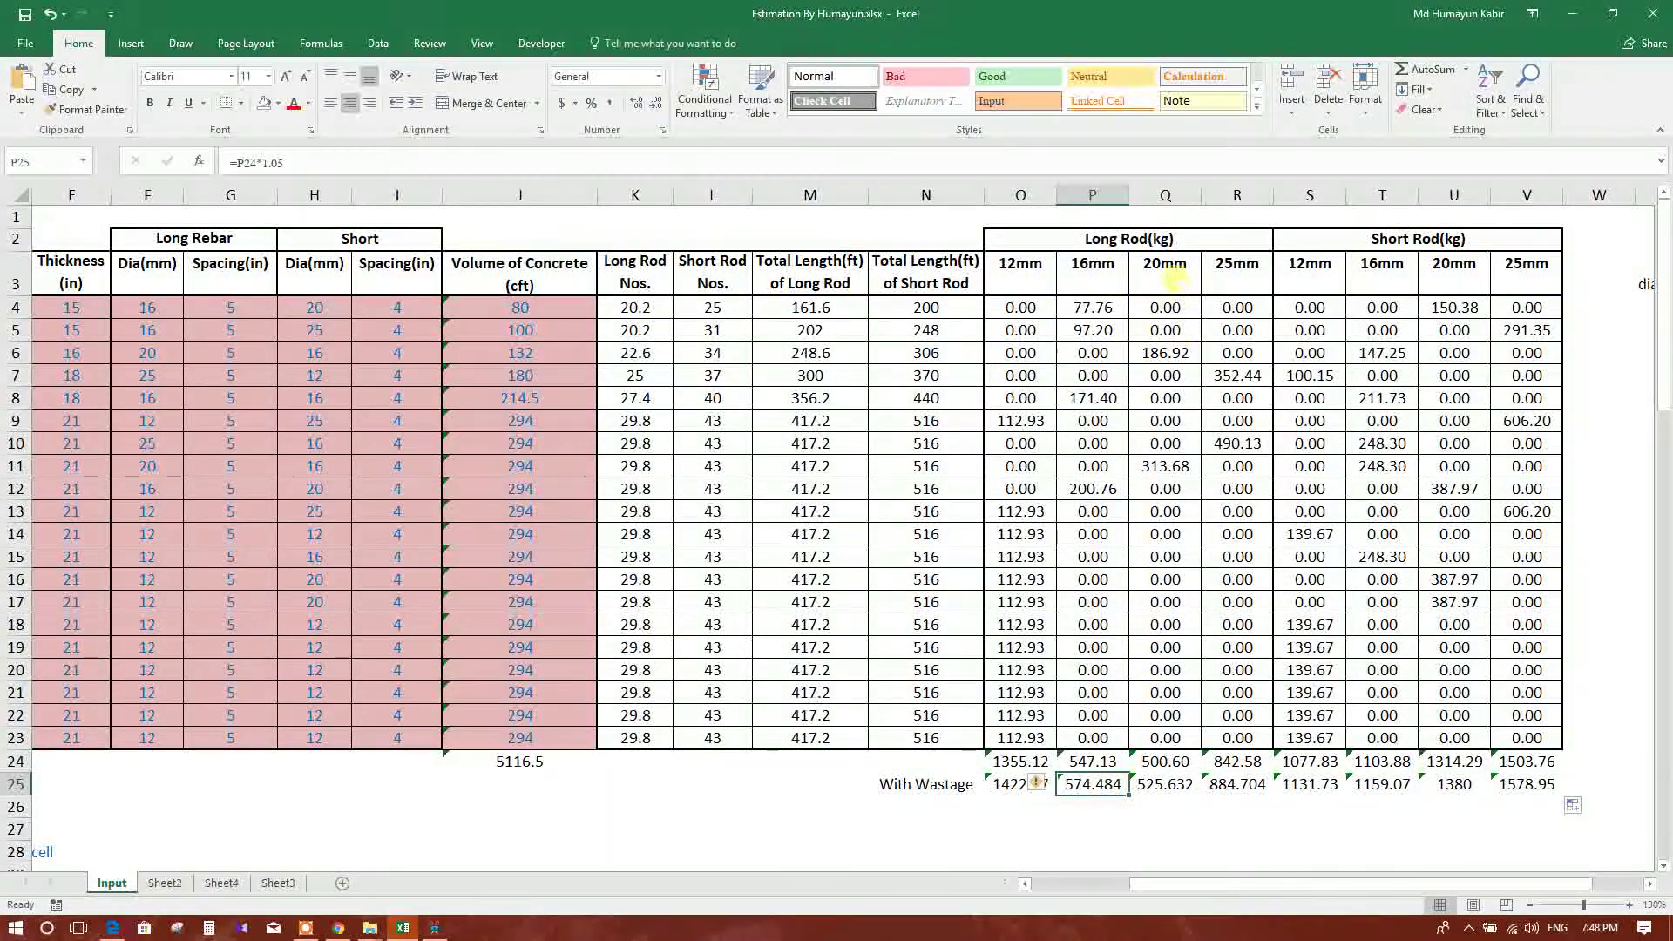
pyautogui.click(1168, 784)
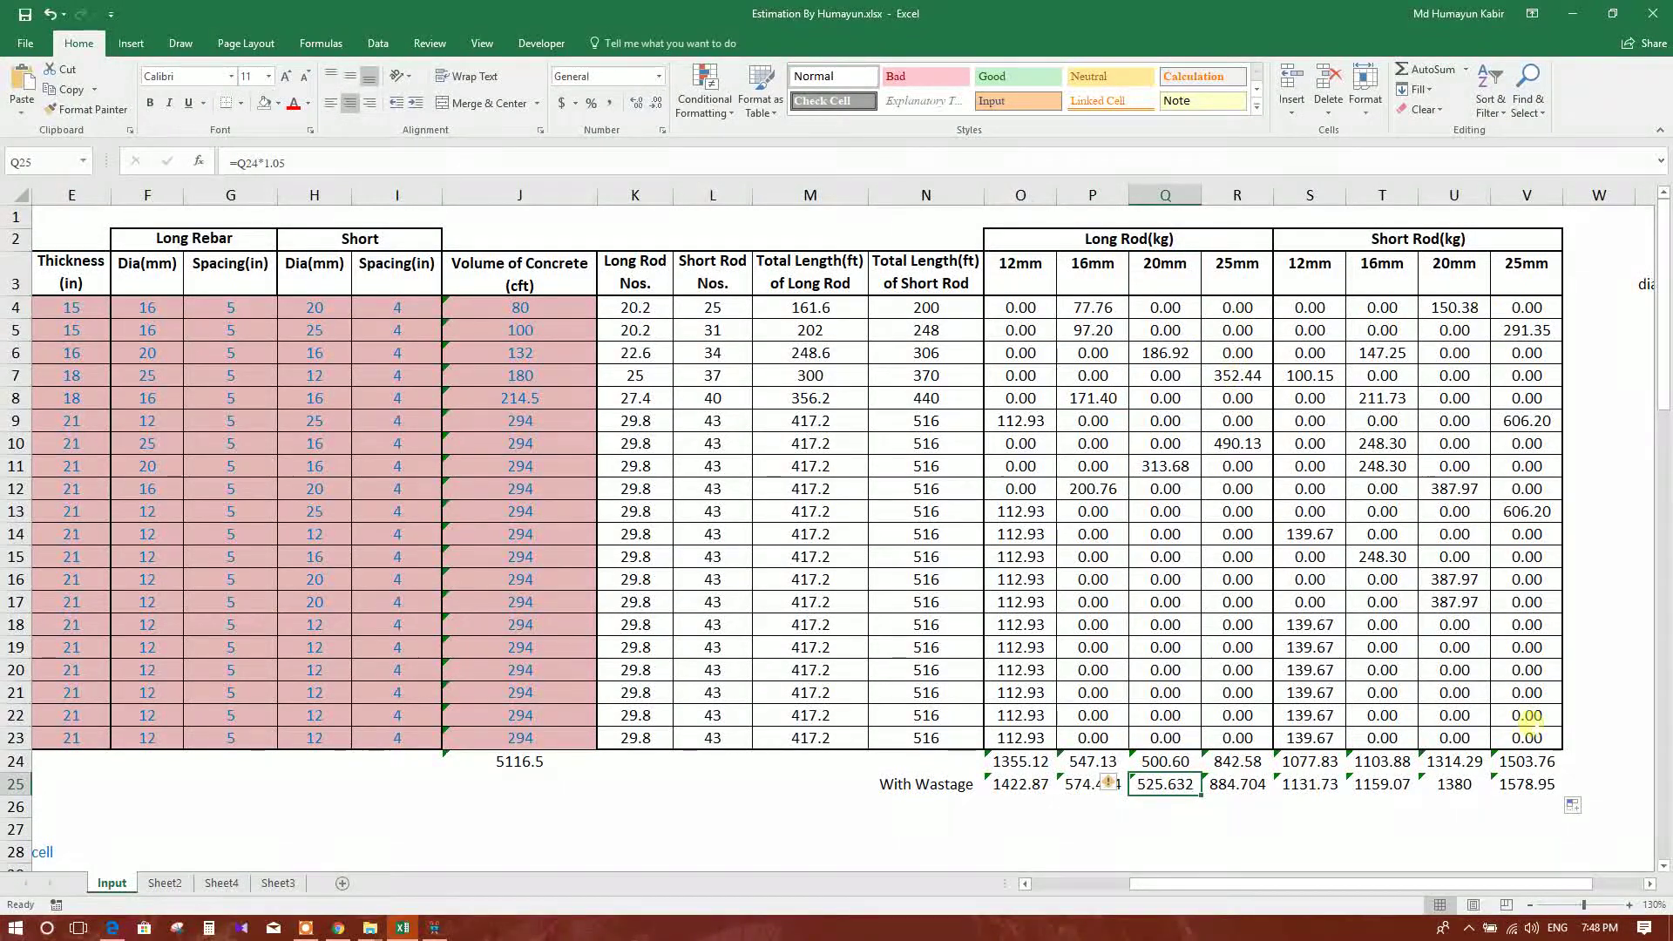
pyautogui.moveTo(1529, 785); pyautogui.dragTo(915, 785)
pyautogui.click(1165, 809)
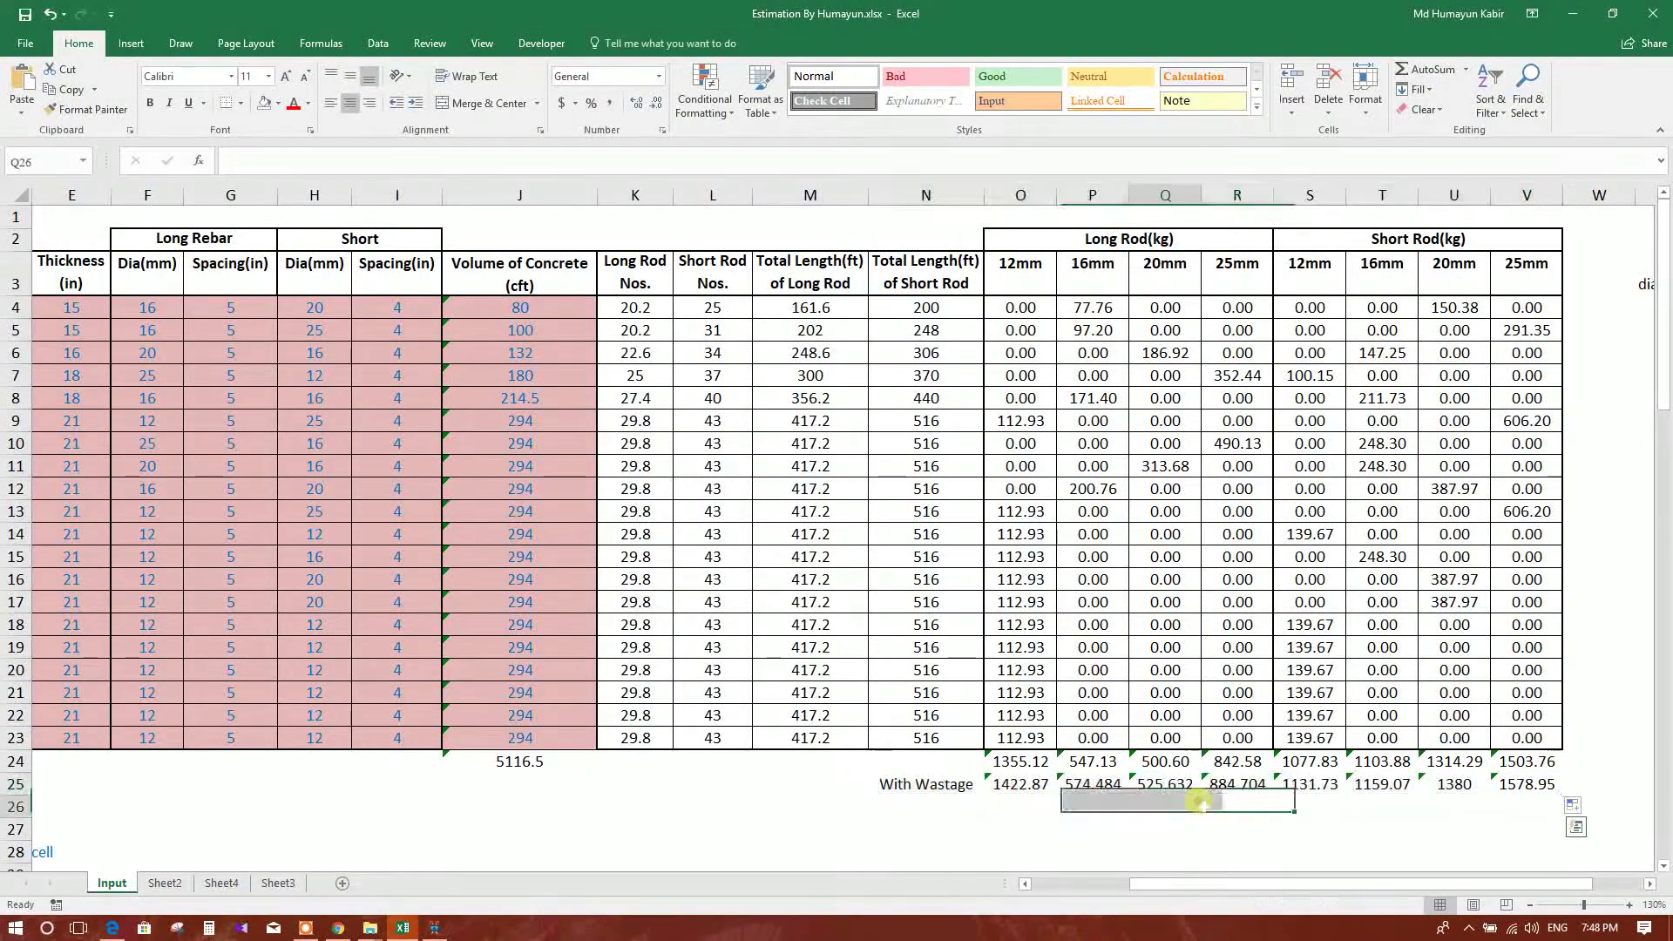
pyautogui.moveTo(1209, 885); pyautogui.dragTo(1053, 888)
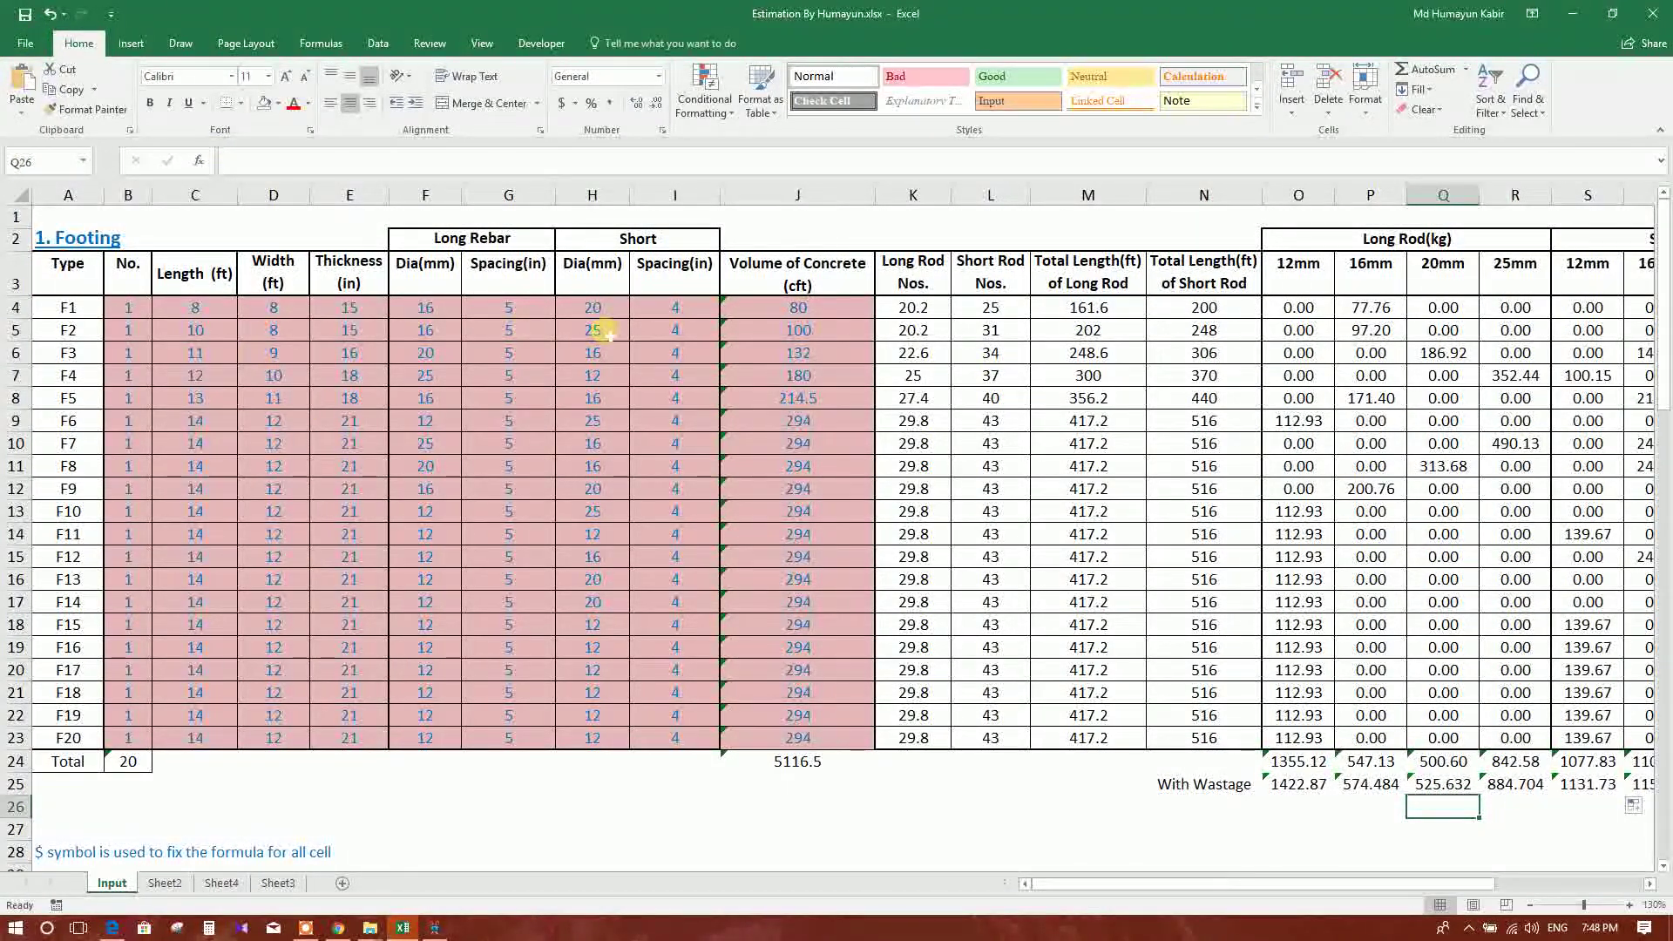
pyautogui.click(836, 306)
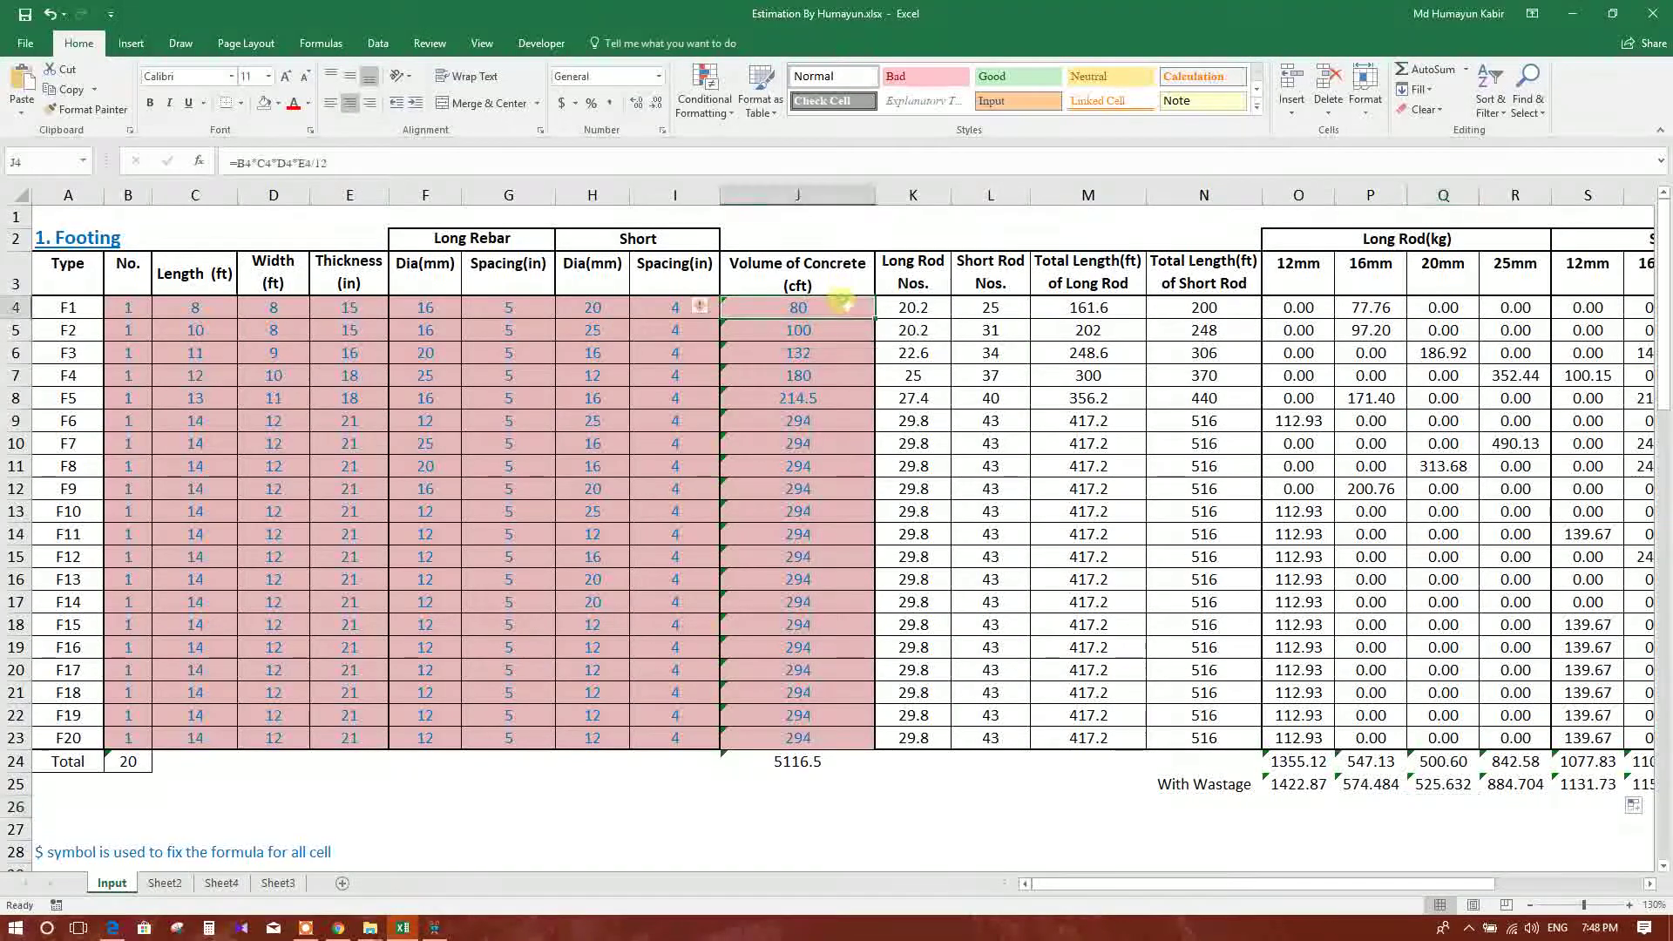